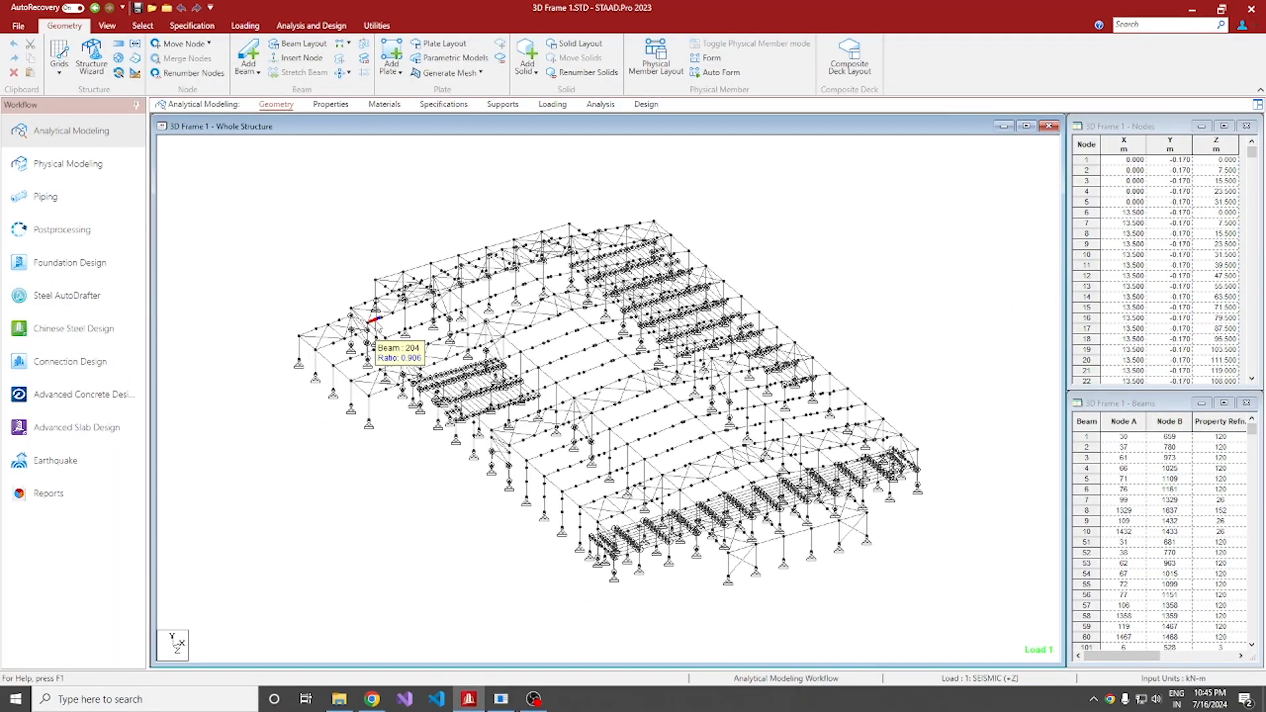
- Select all members of the whole 3D frame structure
scroll(380, 303, down, 2)
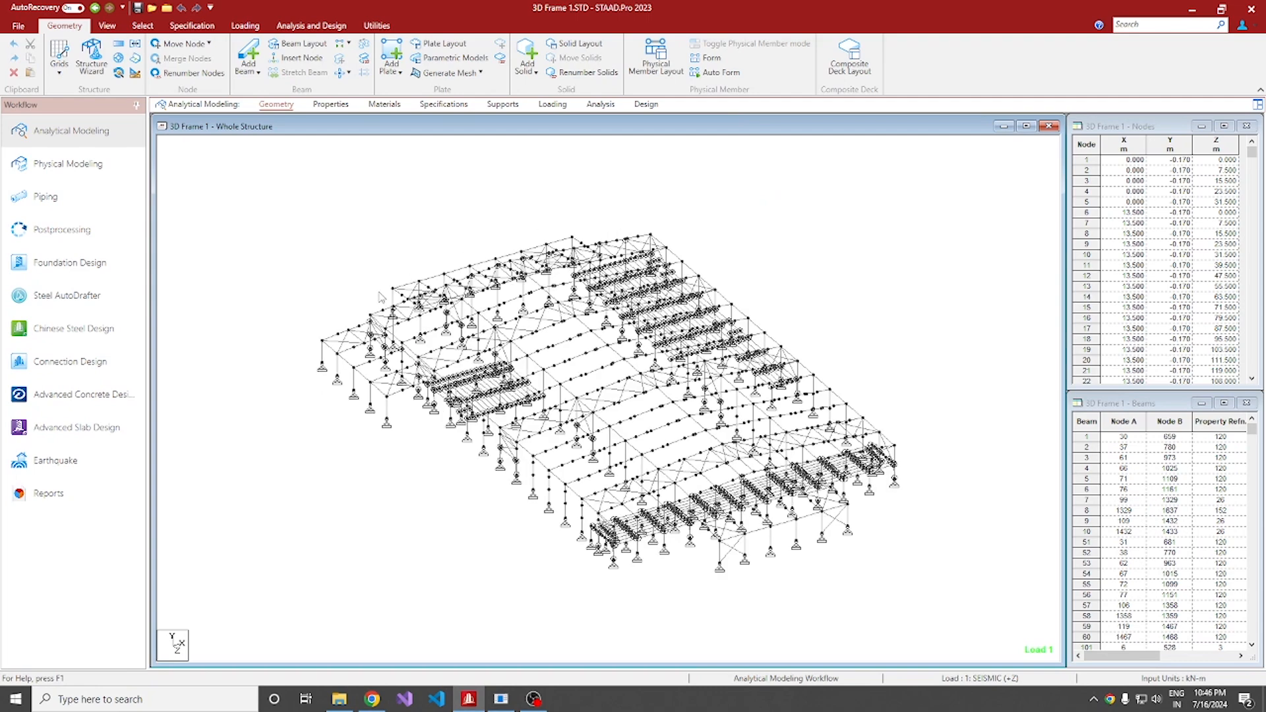
middle_drag(378, 277, 280, 276)
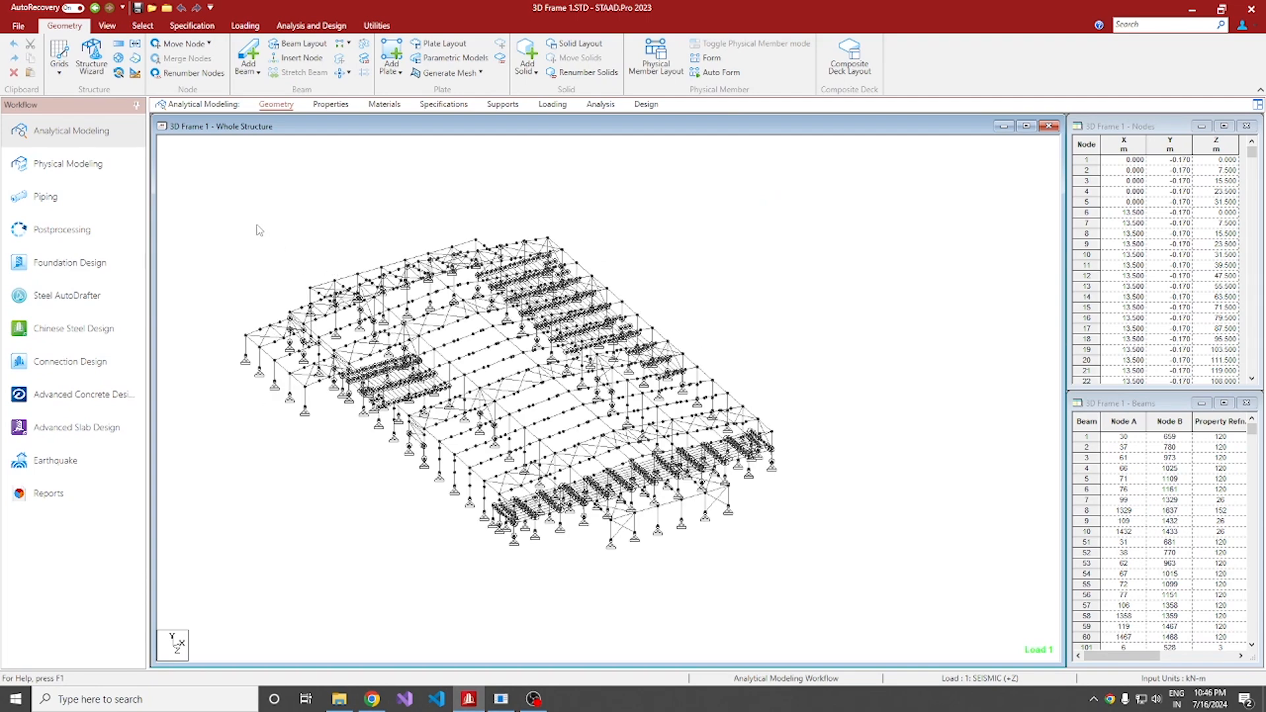
drag(225, 185, 823, 603)
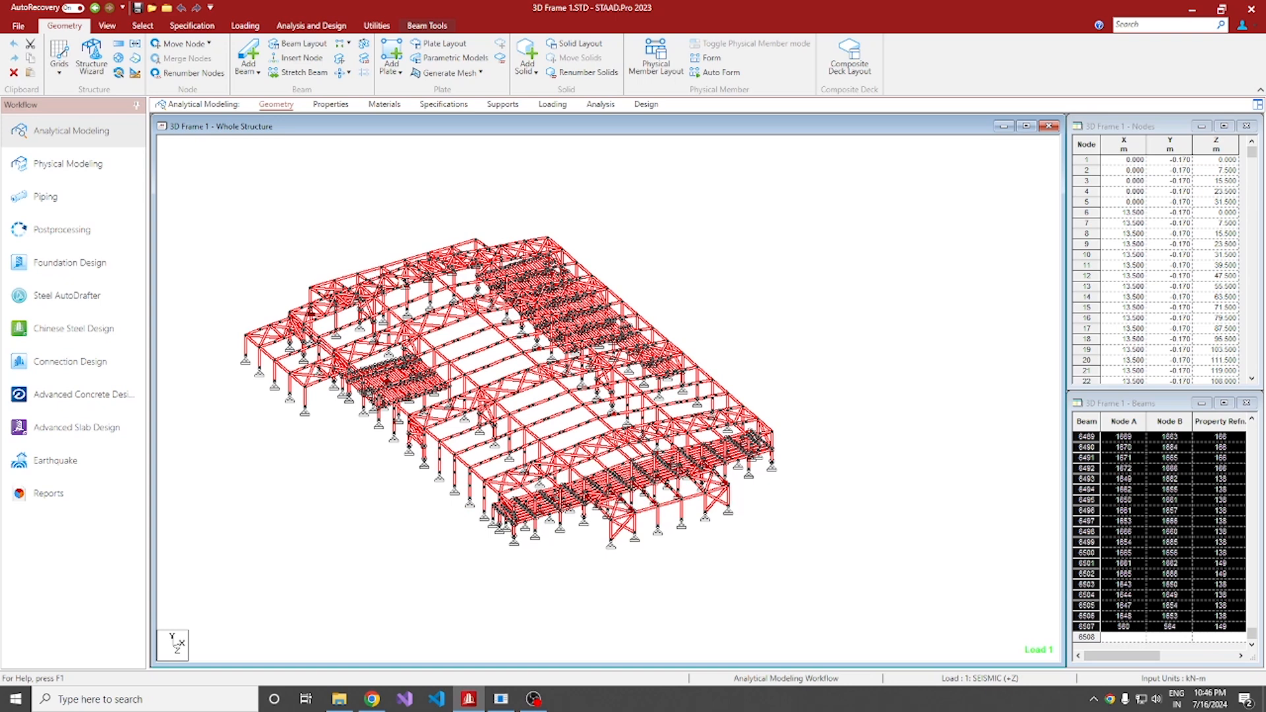
click(216, 202)
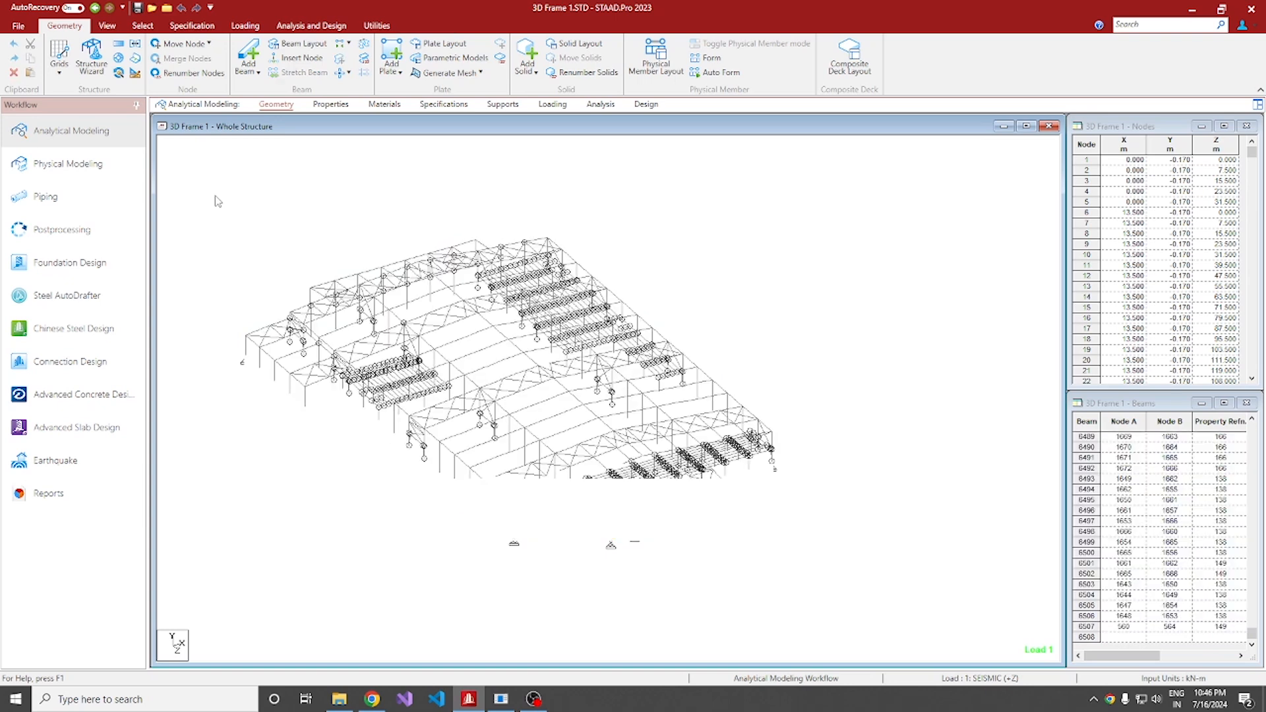
drag(198, 178, 796, 611)
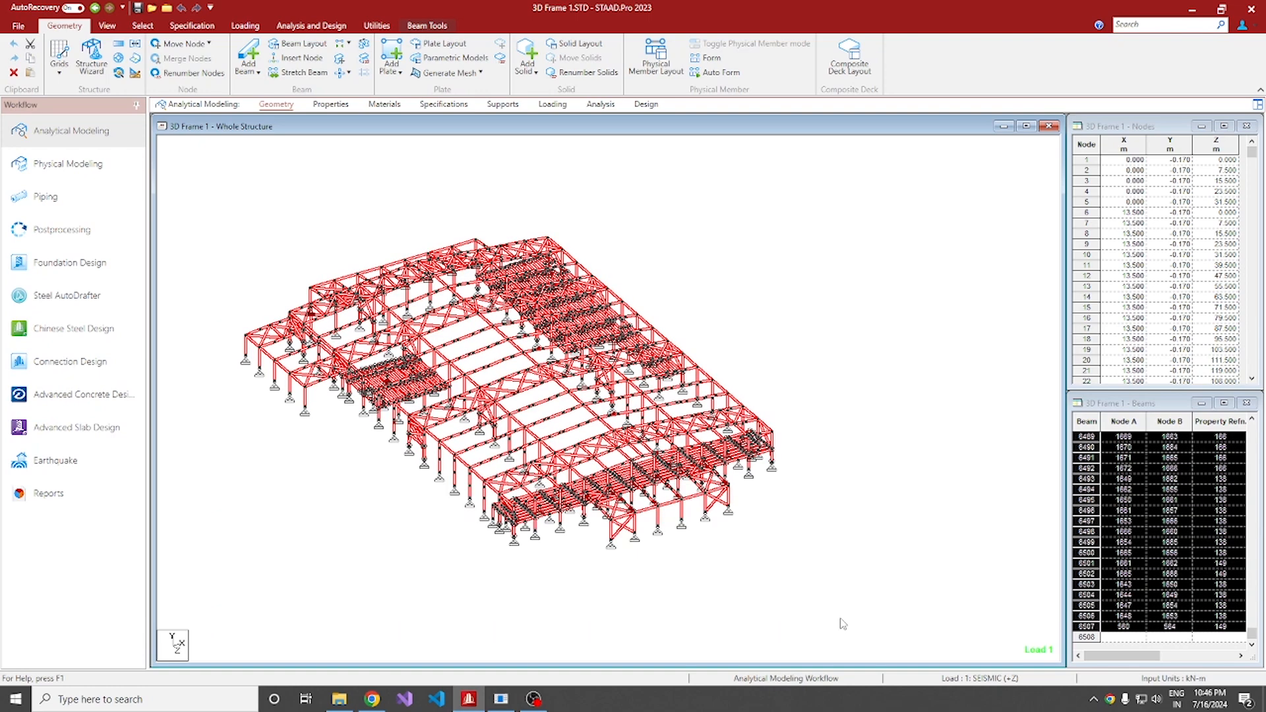
- Switch to MTO Generator, move its window clear of the model, and extract the material take-off for the selected members
click(505, 698)
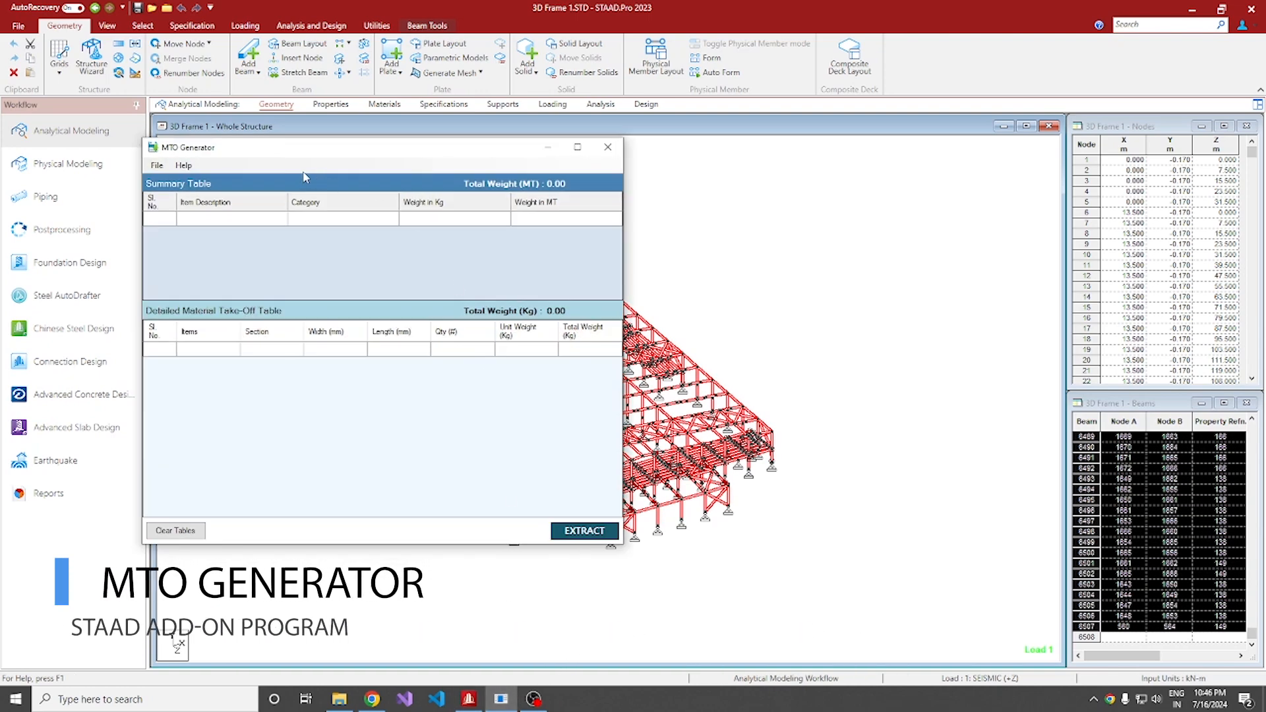
drag(288, 148, 822, 90)
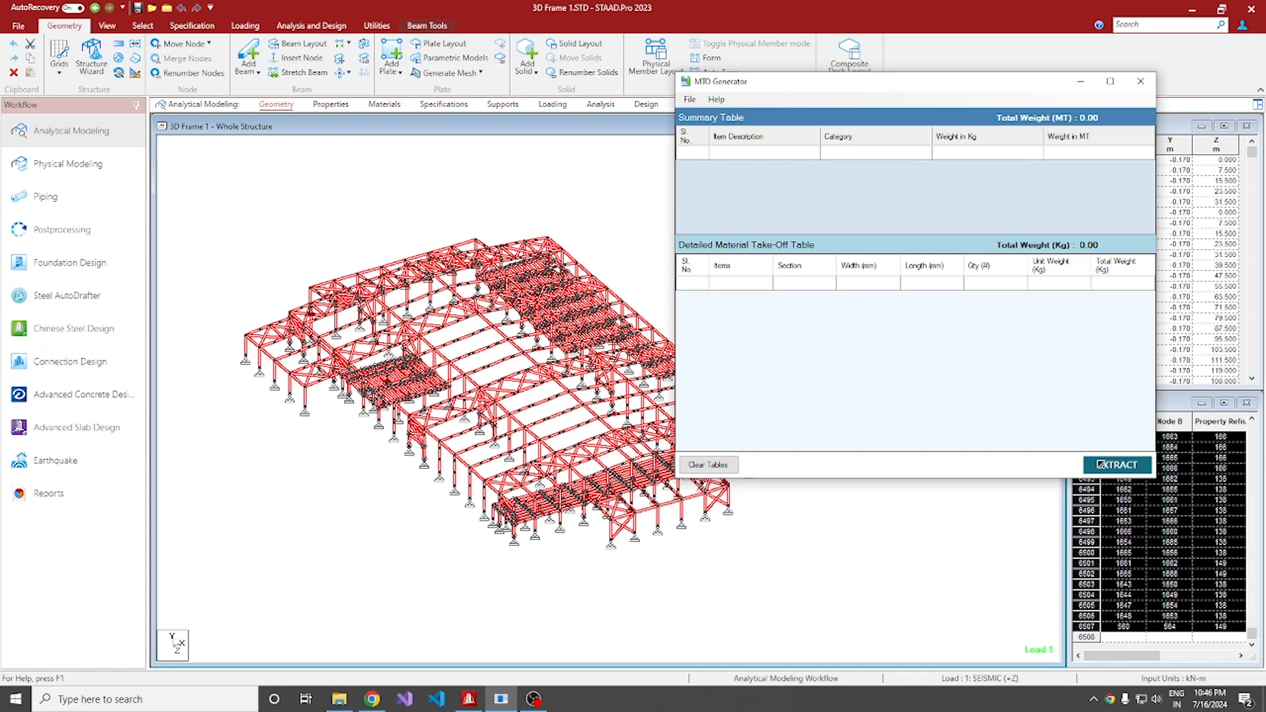
click(1100, 465)
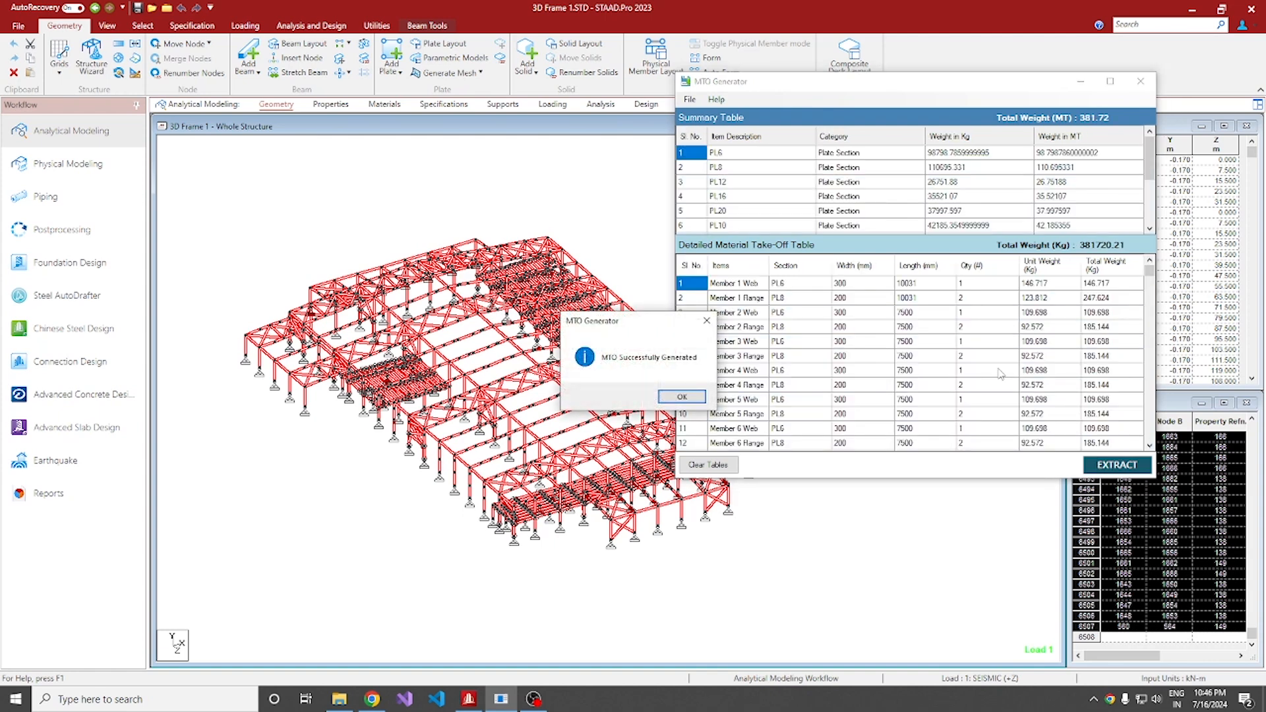
click(683, 397)
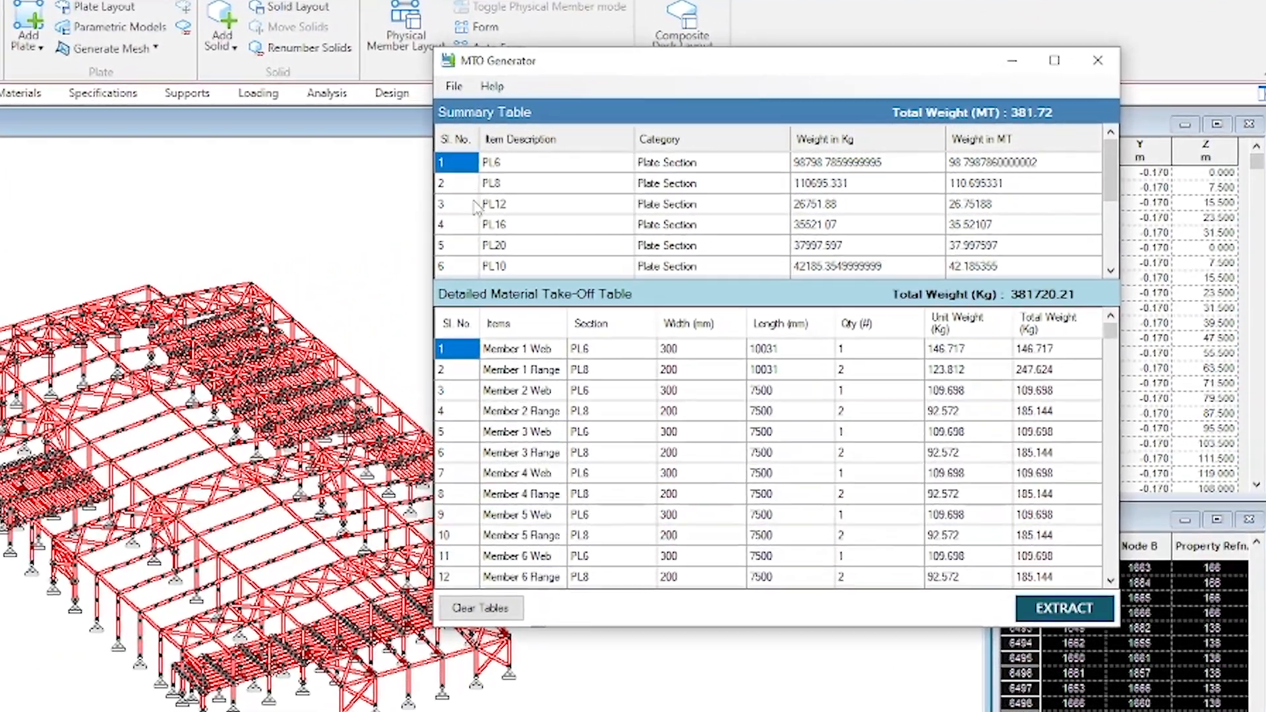
- Examine the plate section items from PL6 upward and their weights in the summary table
scroll(707, 184, down, 2)
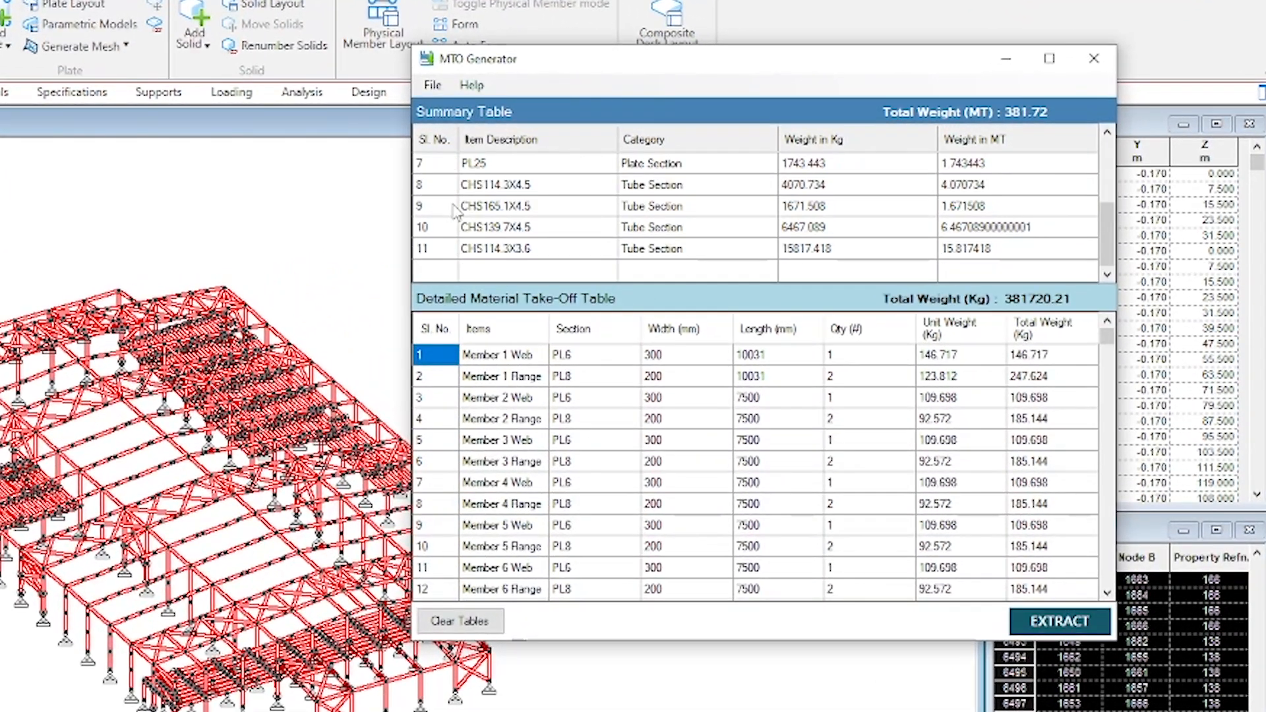
scroll(704, 182, up, 2)
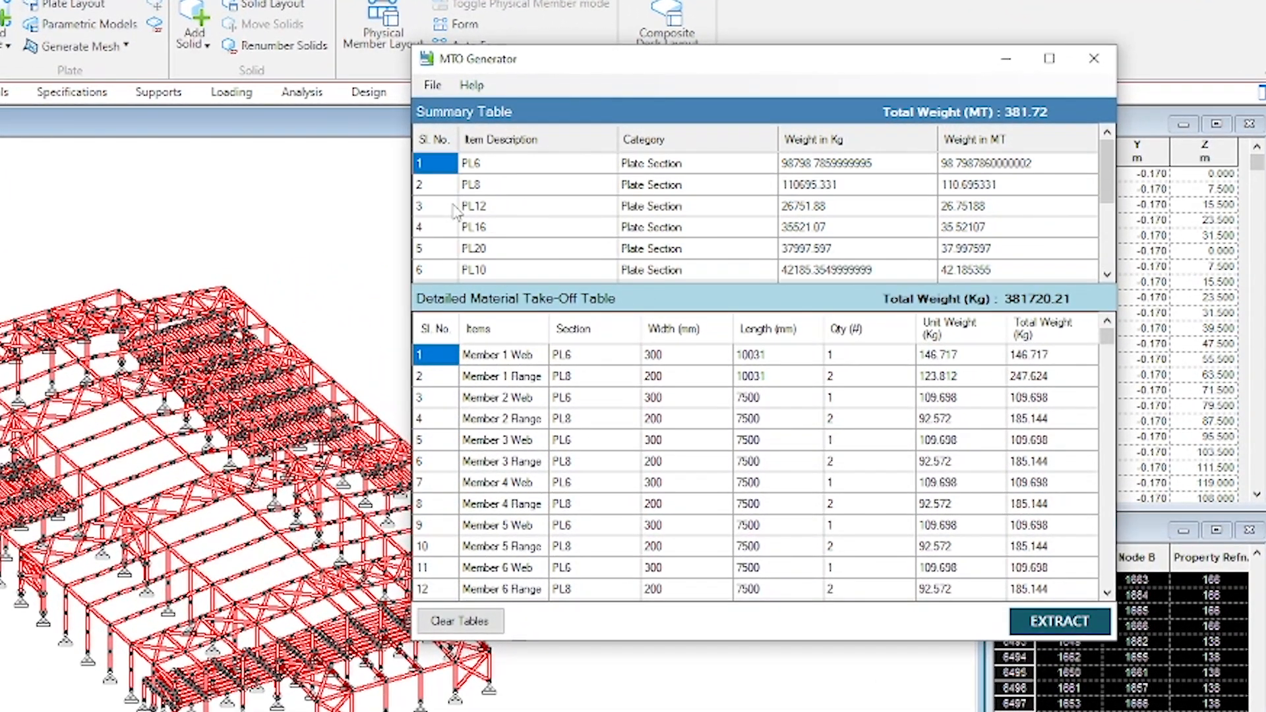
click(505, 164)
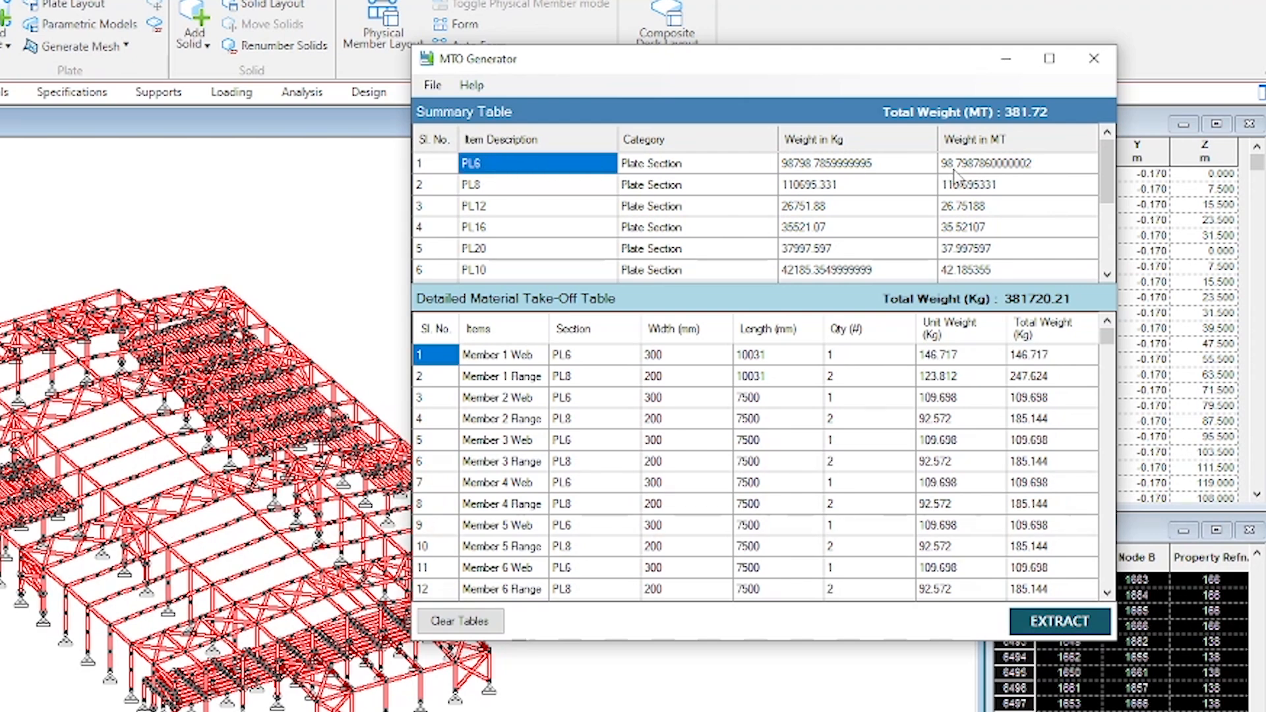
click(525, 187)
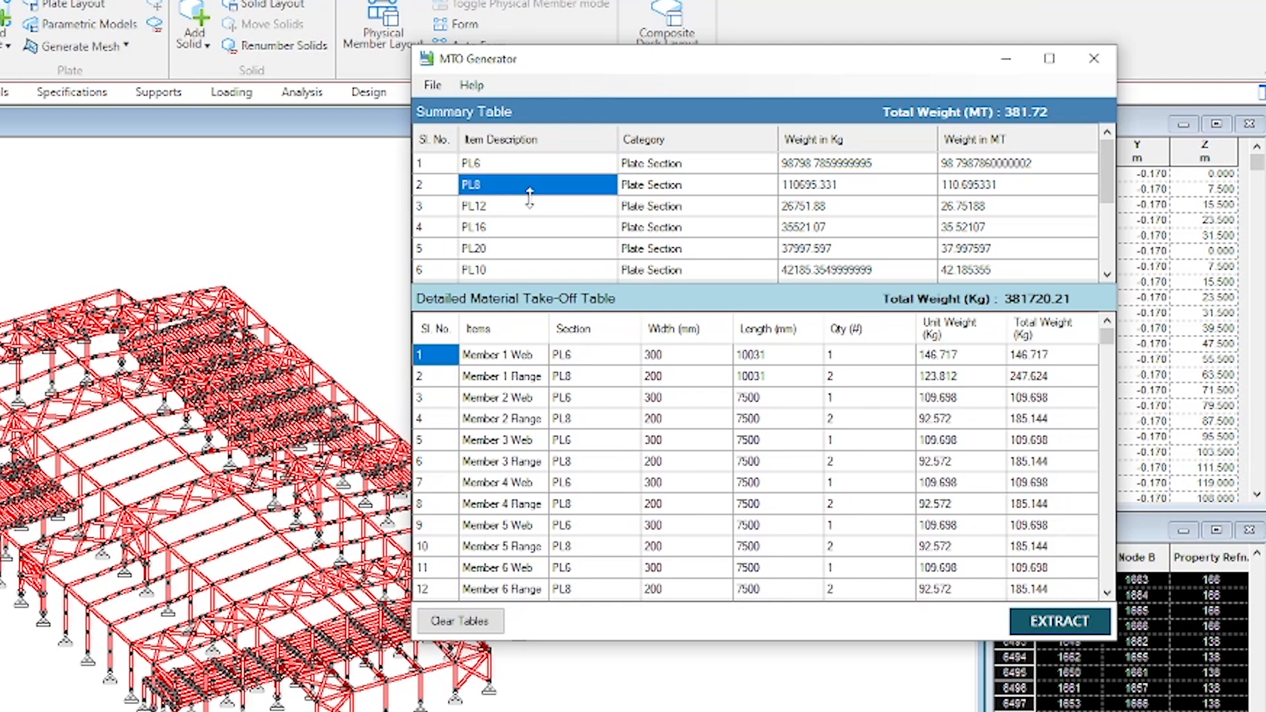
click(531, 213)
click(522, 230)
scroll(521, 234, down, 1)
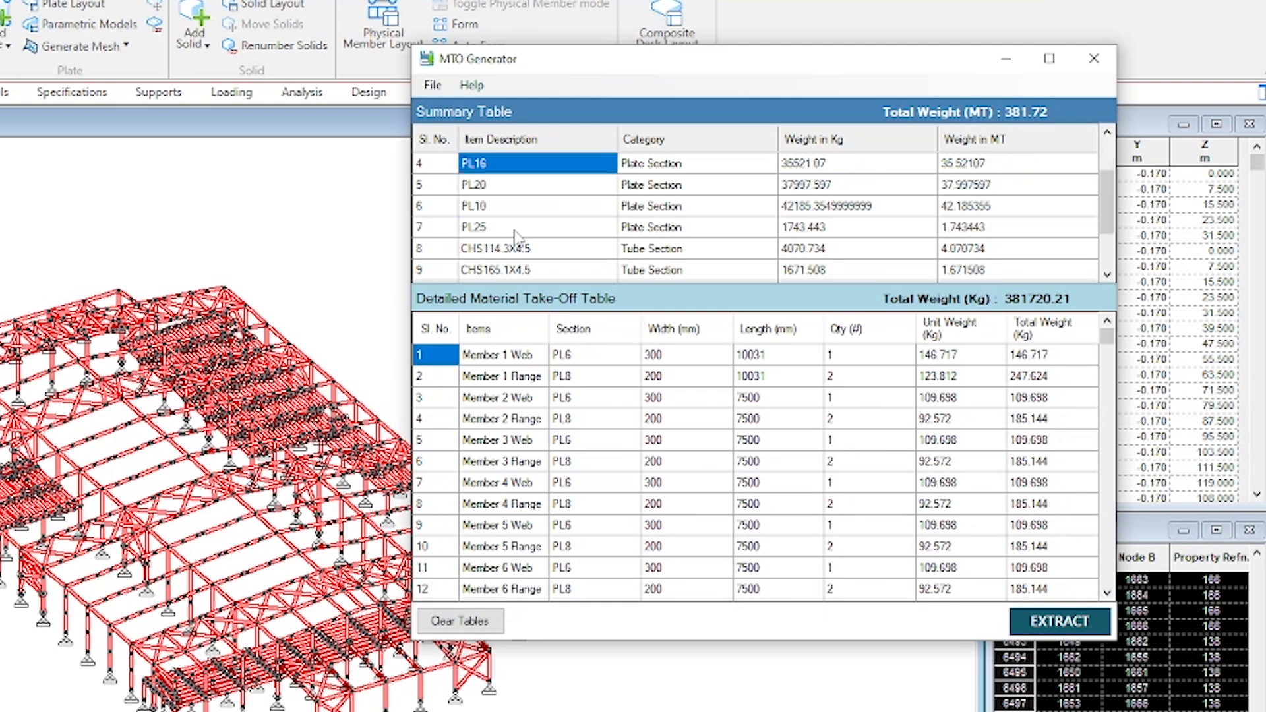
scroll(518, 238, down, 1)
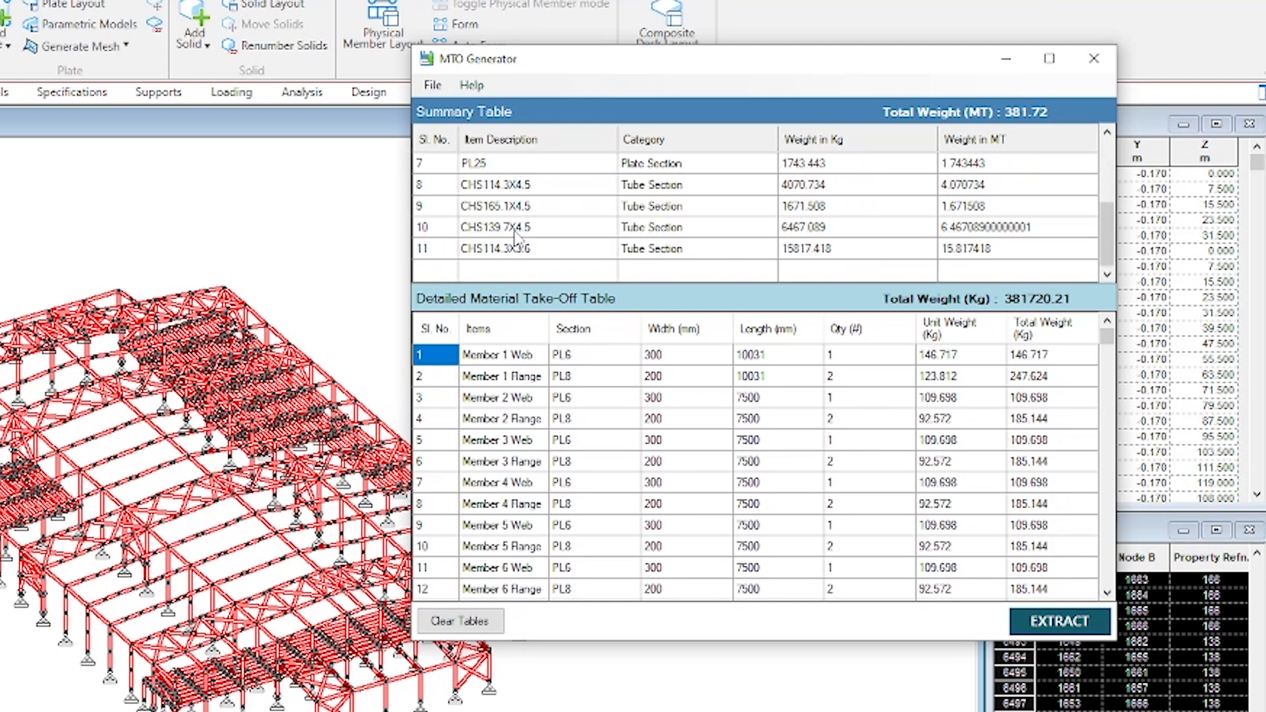
- Examine the CHS tube section items and their weights in the summary table
click(506, 188)
click(505, 208)
click(499, 229)
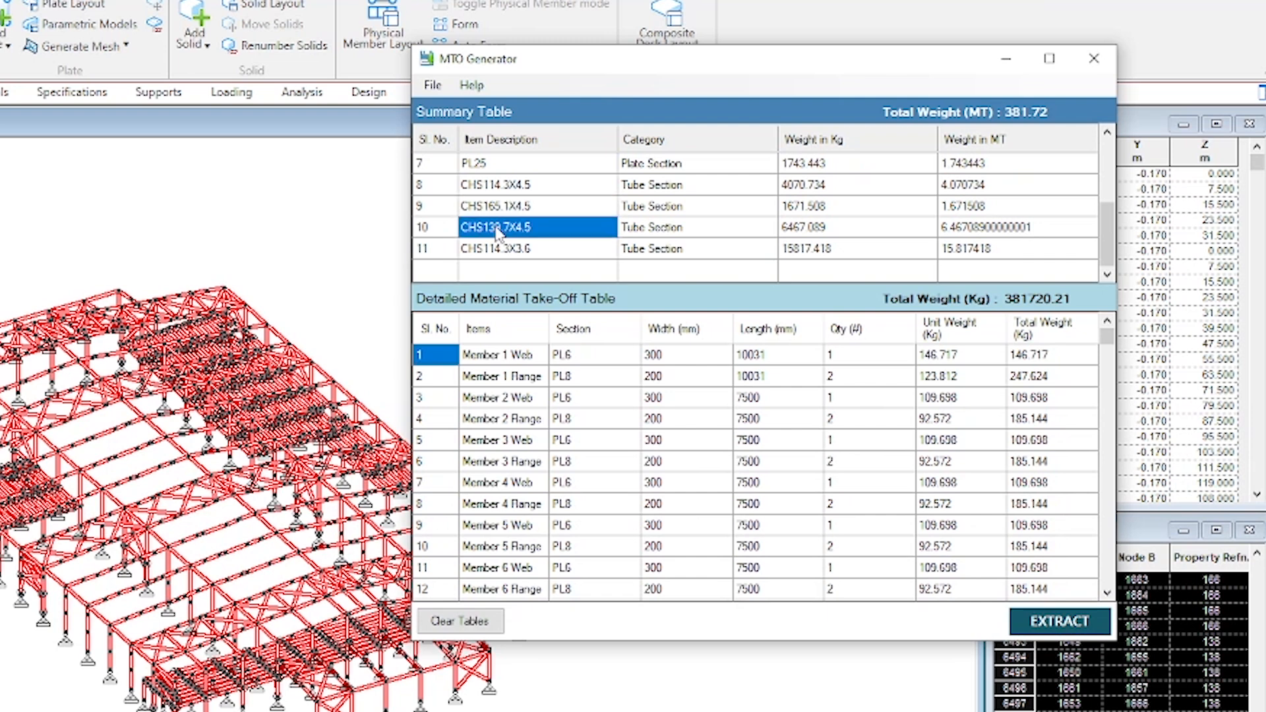
click(496, 249)
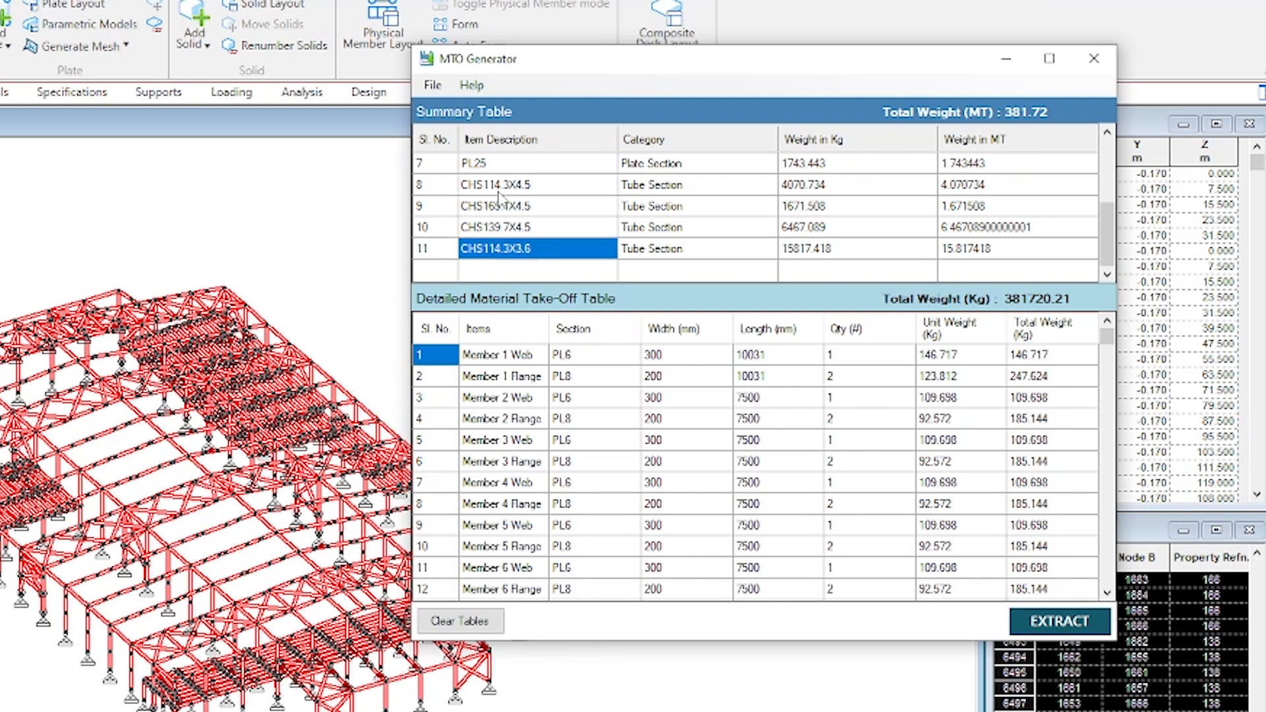
click(512, 230)
click(518, 208)
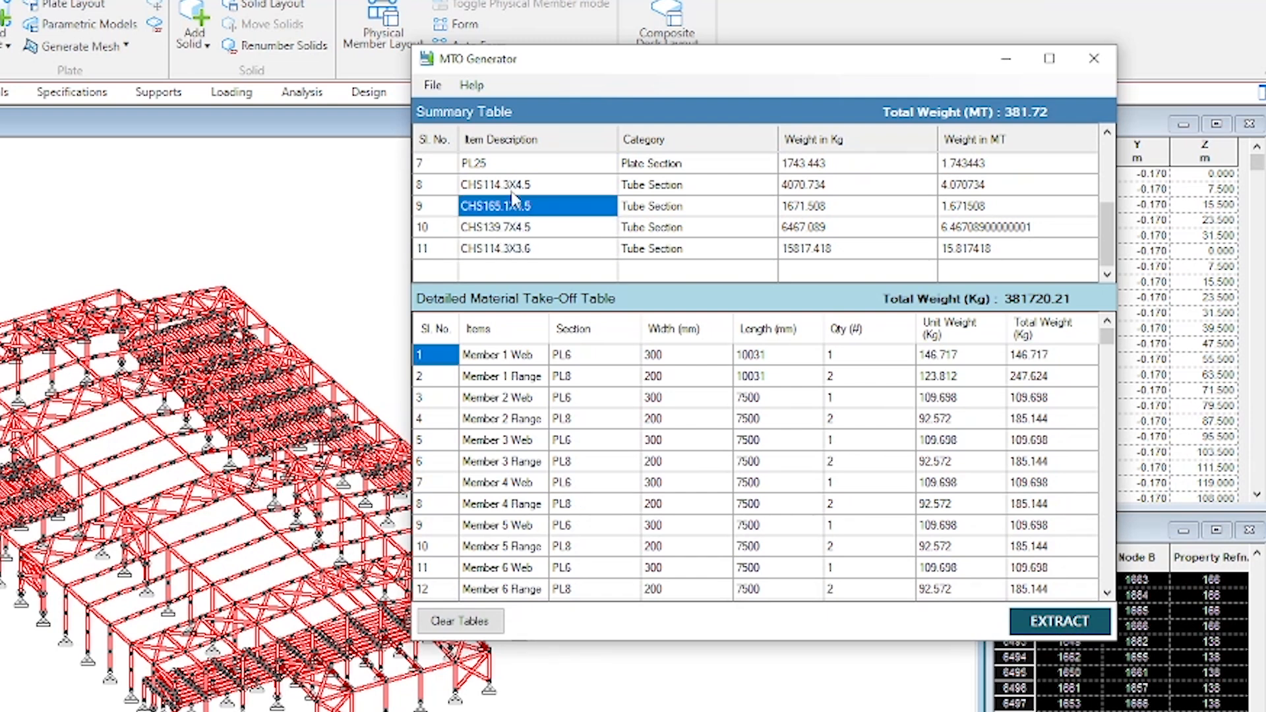
click(512, 191)
scroll(544, 244, up, 2)
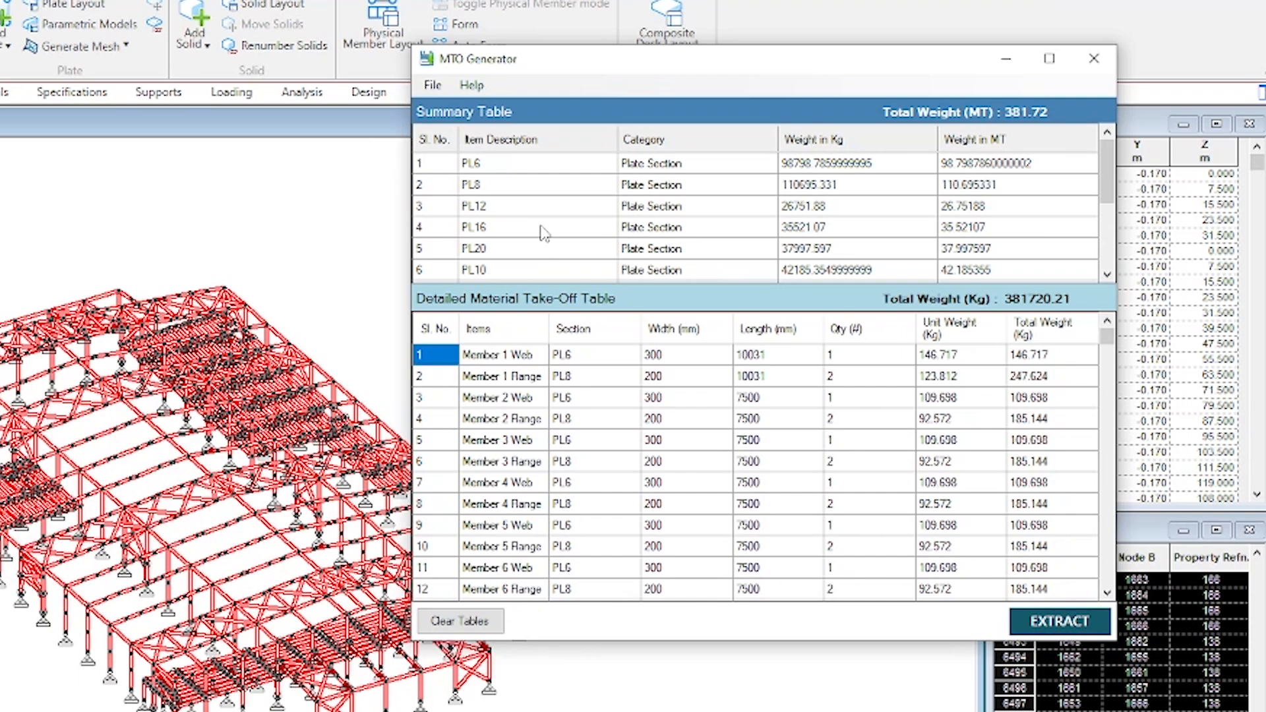
scroll(542, 233, down, 2)
scroll(542, 232, up, 2)
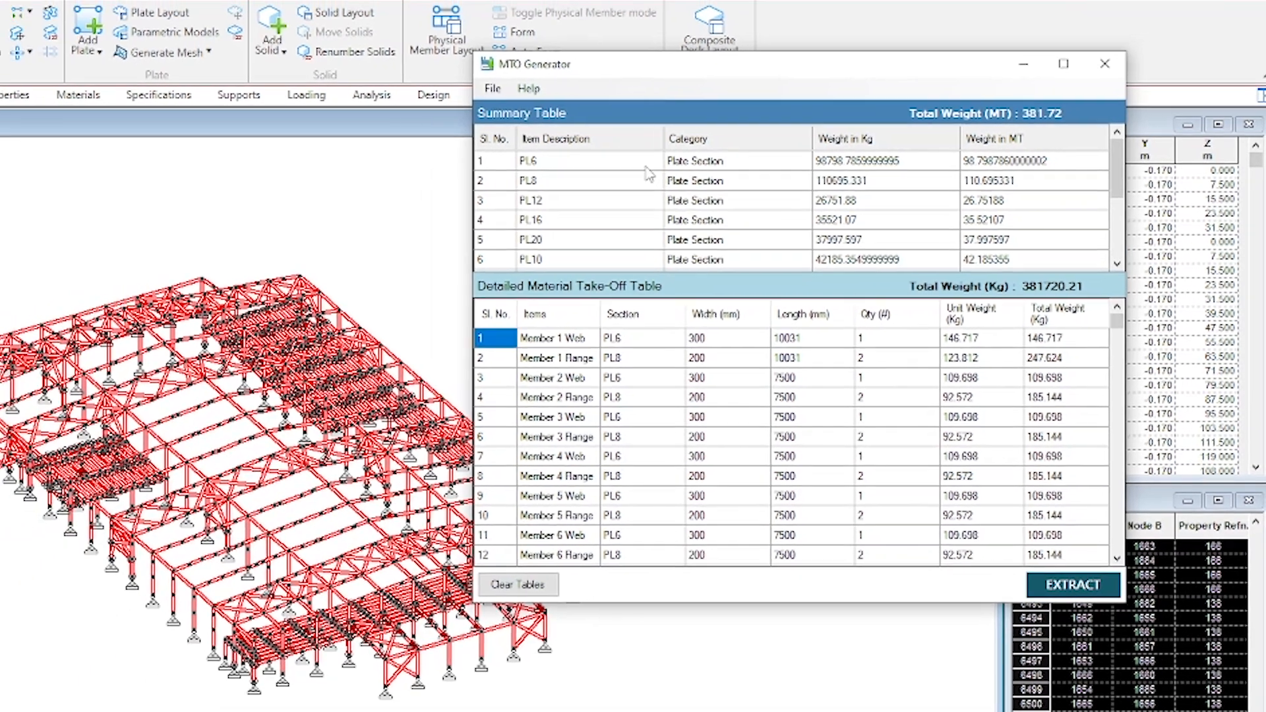
- Move the MTO Generator window over the structure view and check its options for saving the summary and detailed tables
drag(614, 66, 458, 97)
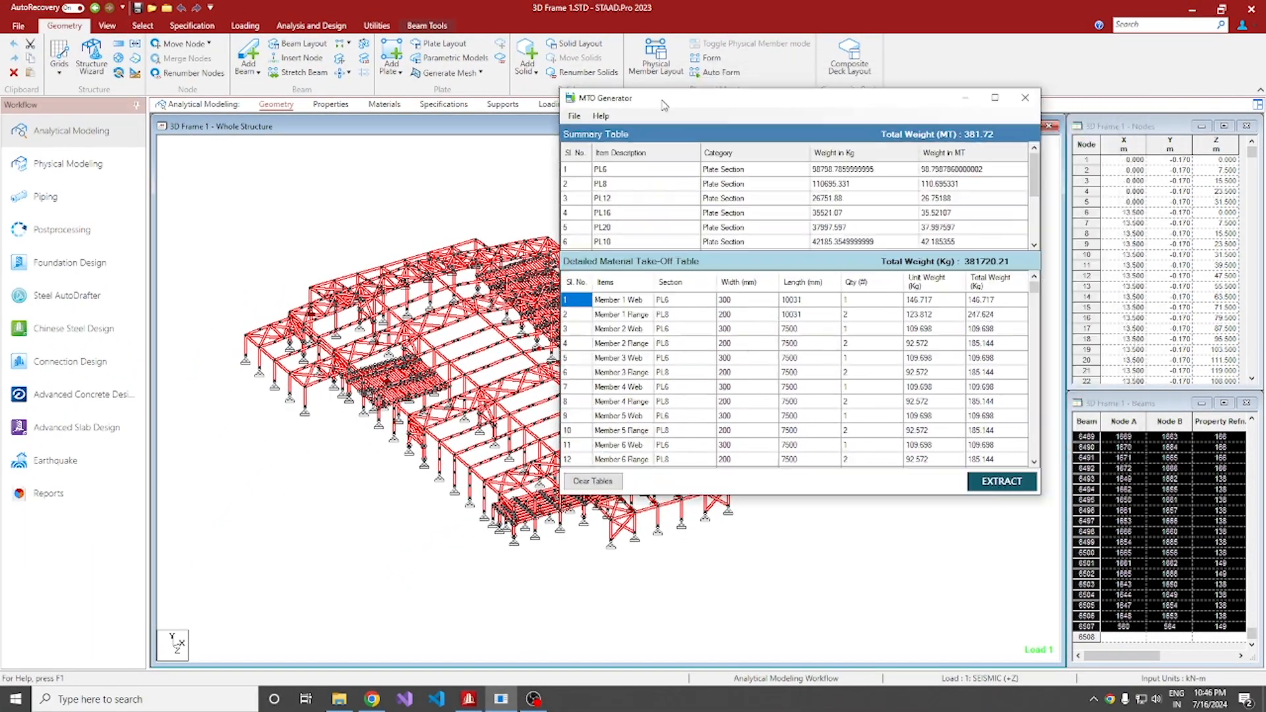
drag(664, 105, 413, 108)
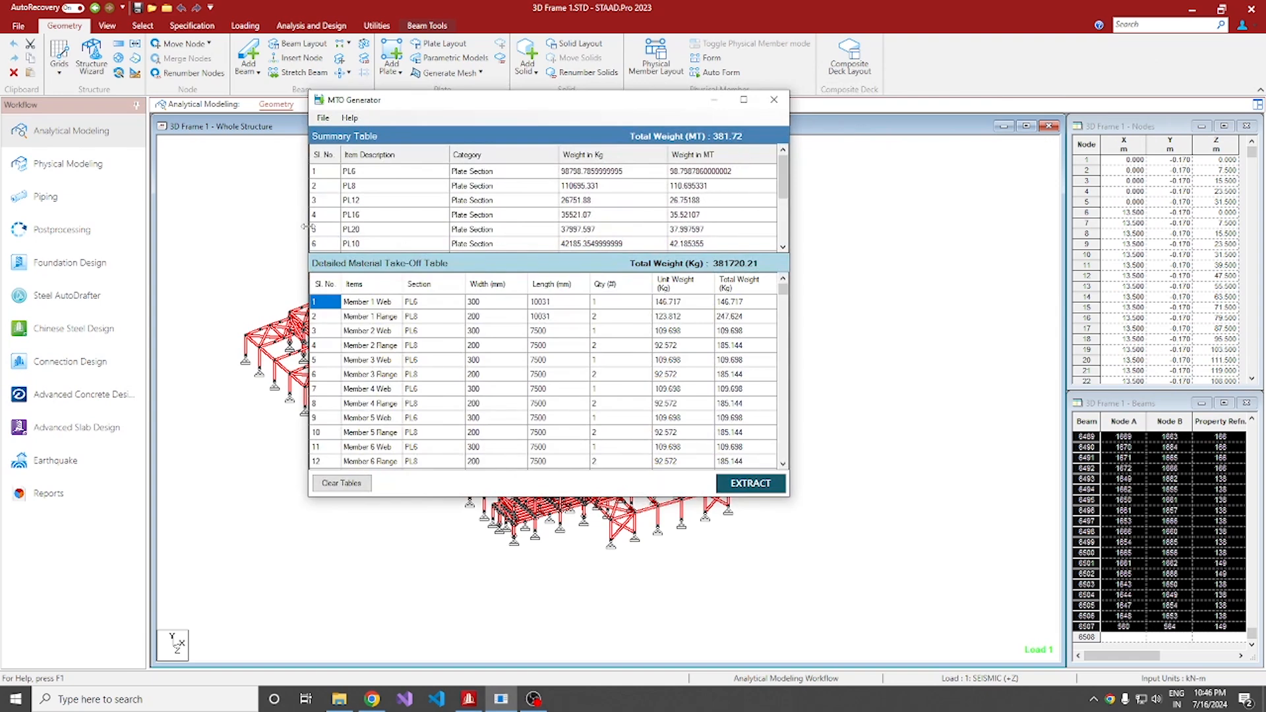
click(323, 118)
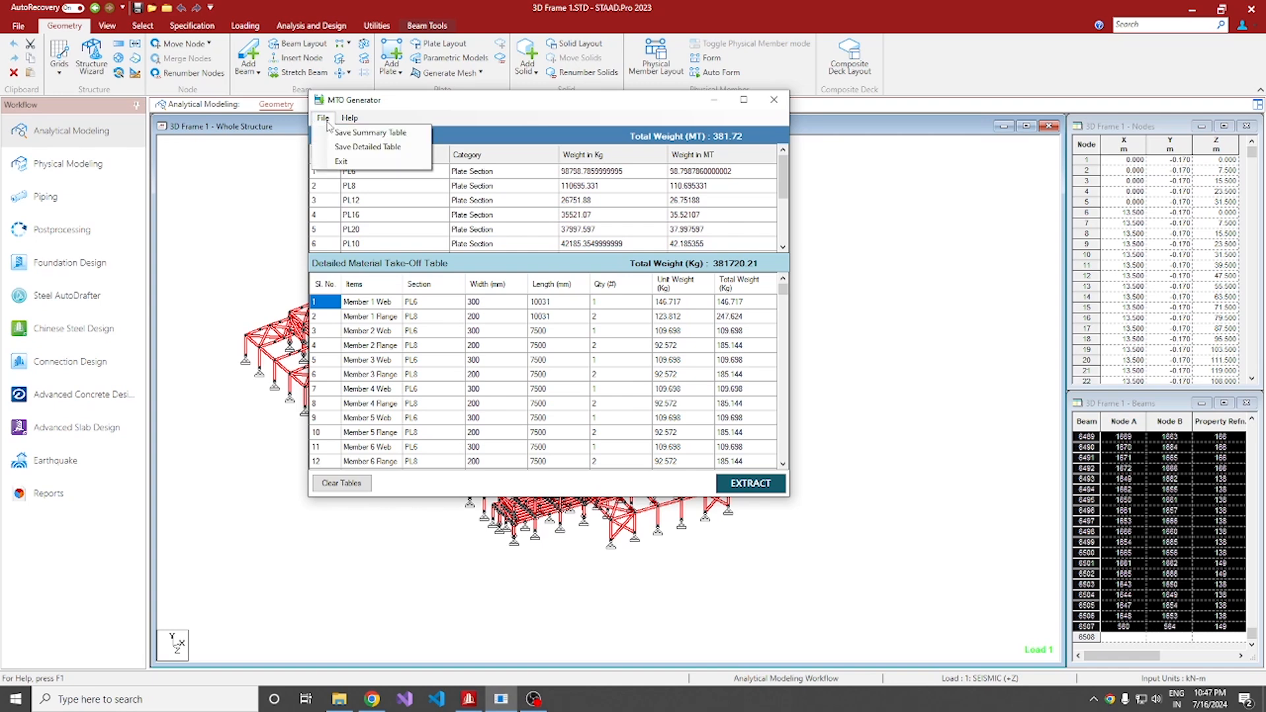
click(401, 106)
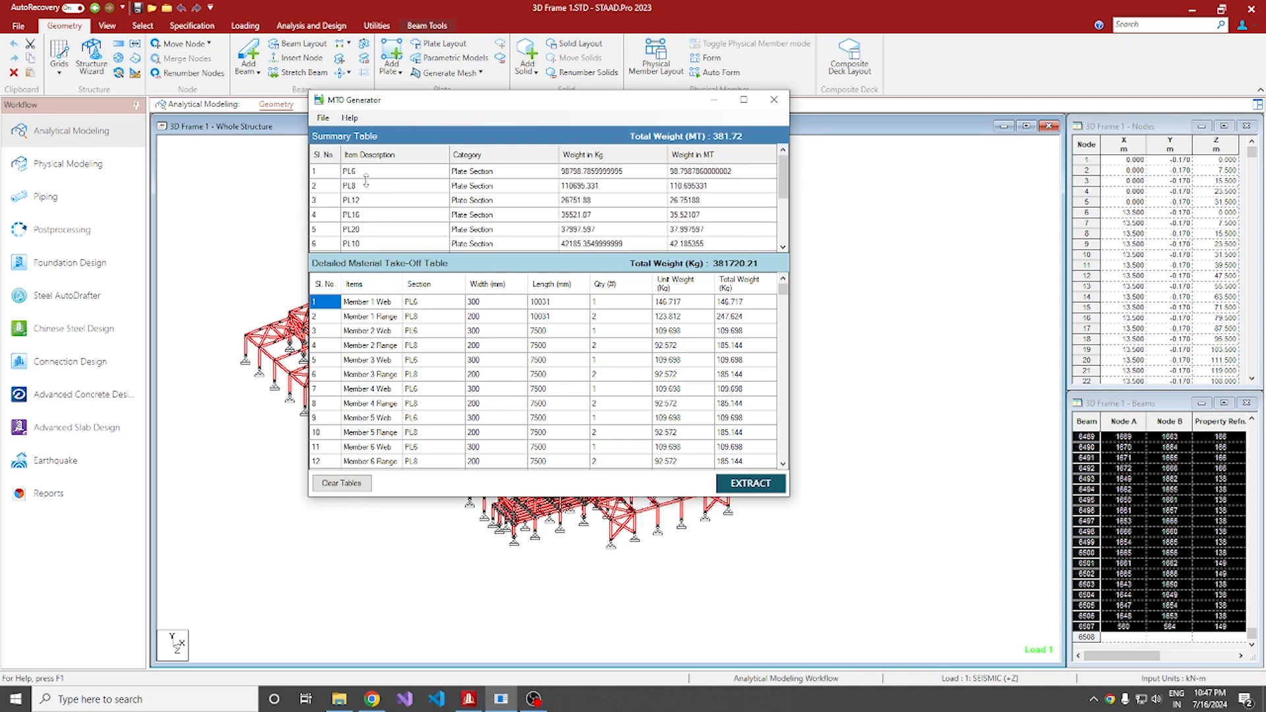
- Review the full list of plate and tube items in the summary table again
drag(362, 173, 367, 232)
click(367, 242)
scroll(366, 219, down, 2)
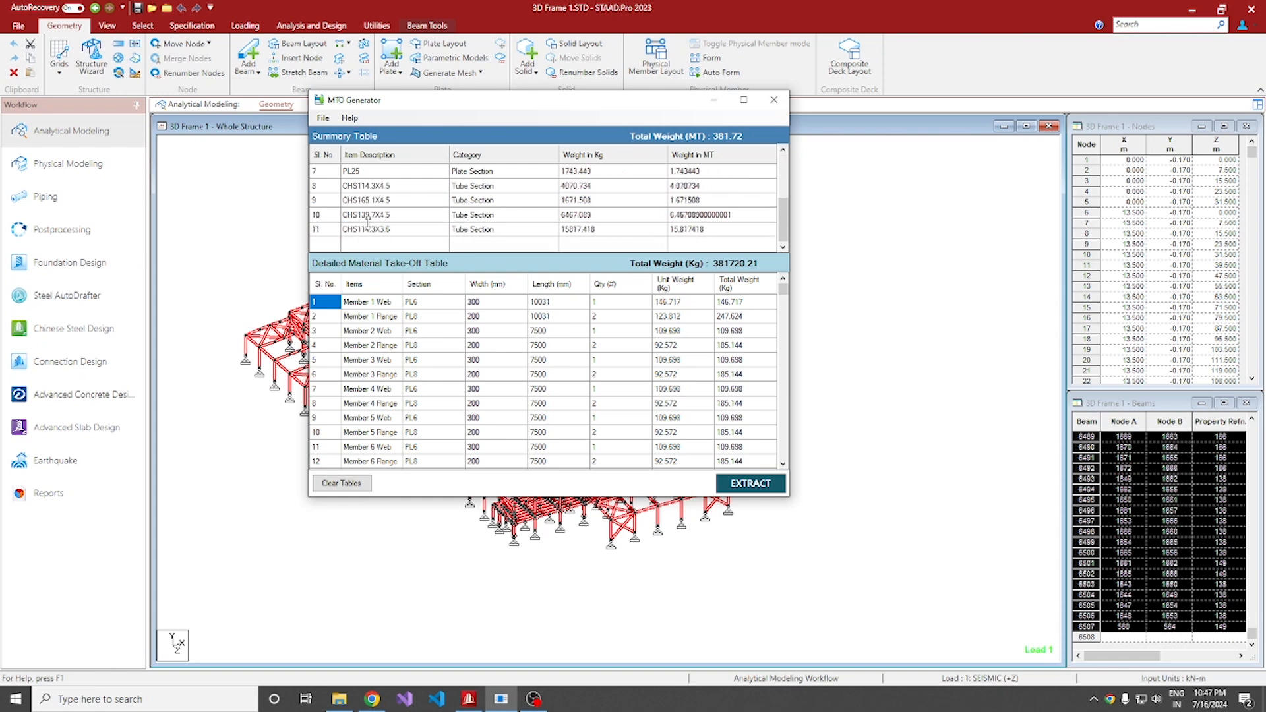
scroll(366, 220, up, 2)
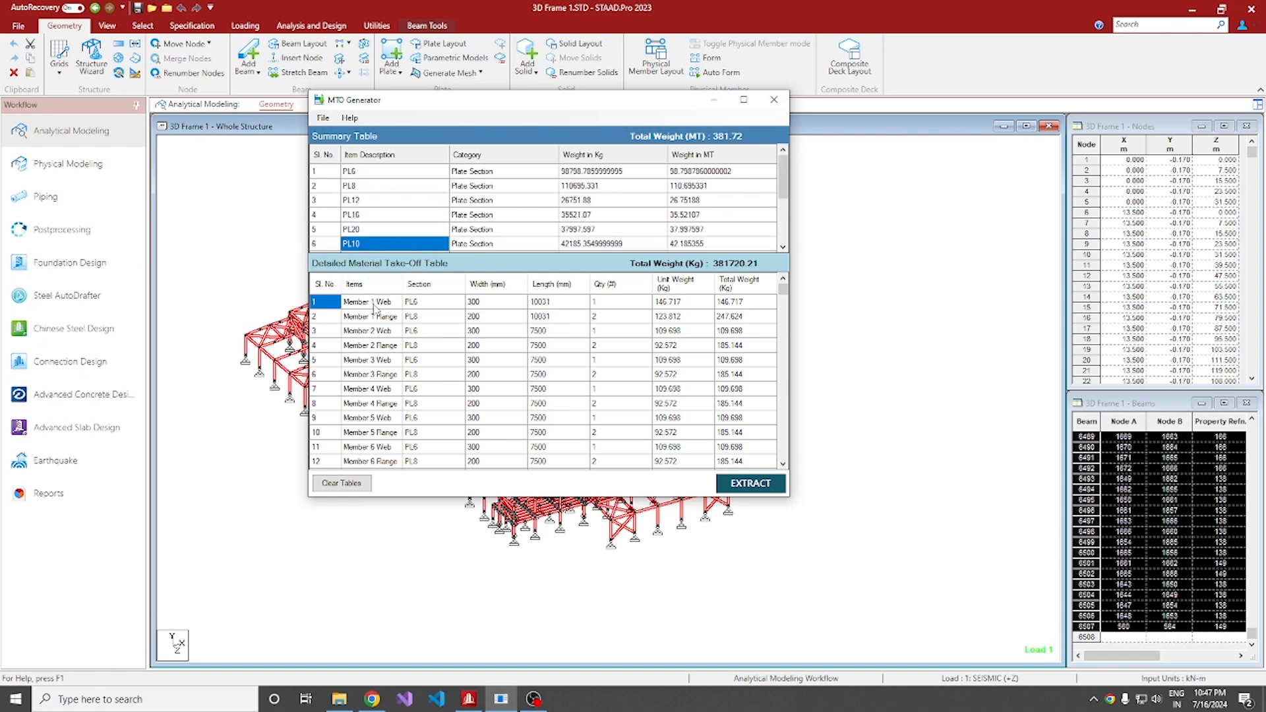
- Widen the Items column of the detailed material take-off table and review the members' sections, dimensions, quantities and weights
drag(402, 286, 443, 287)
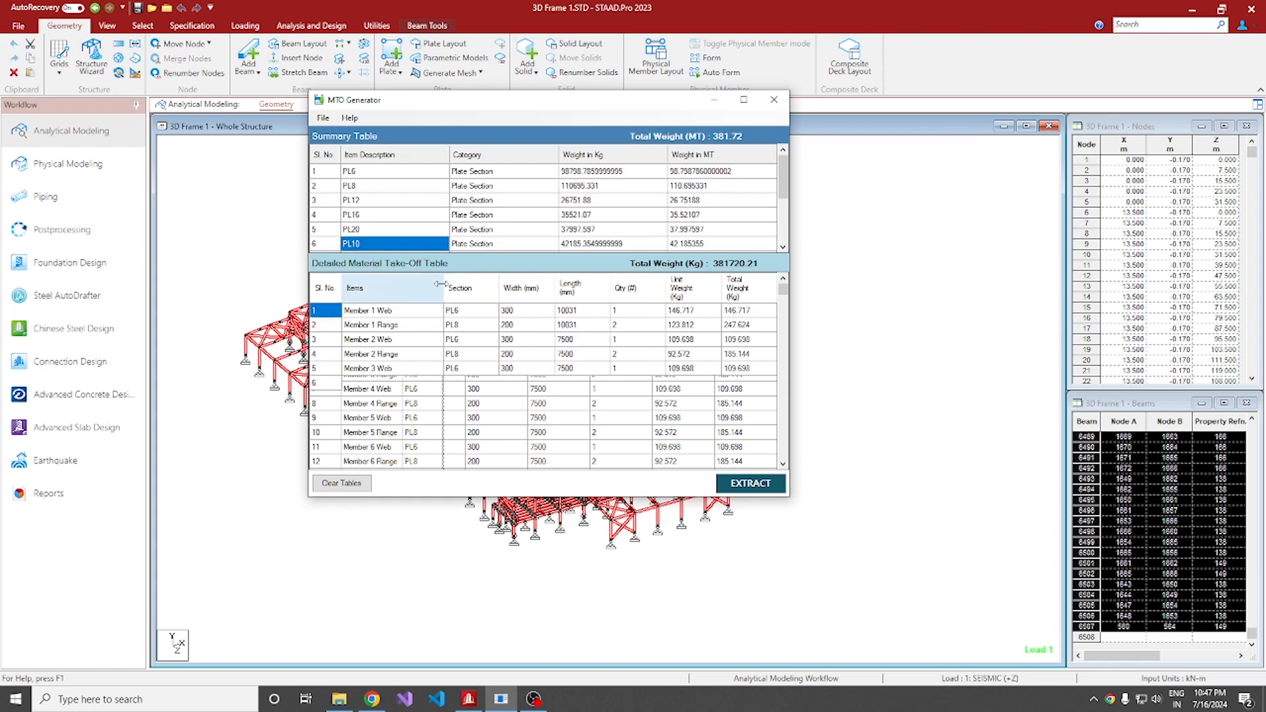
scroll(391, 316, down, 9)
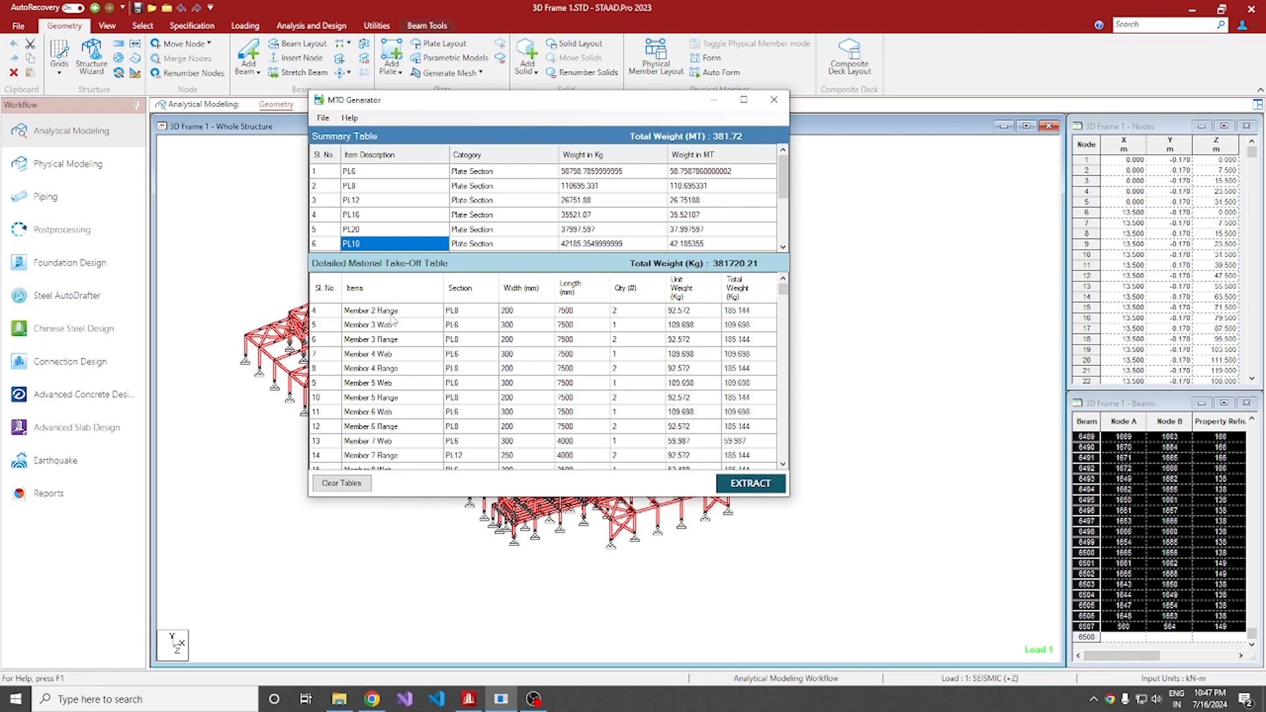
drag(783, 290, 783, 453)
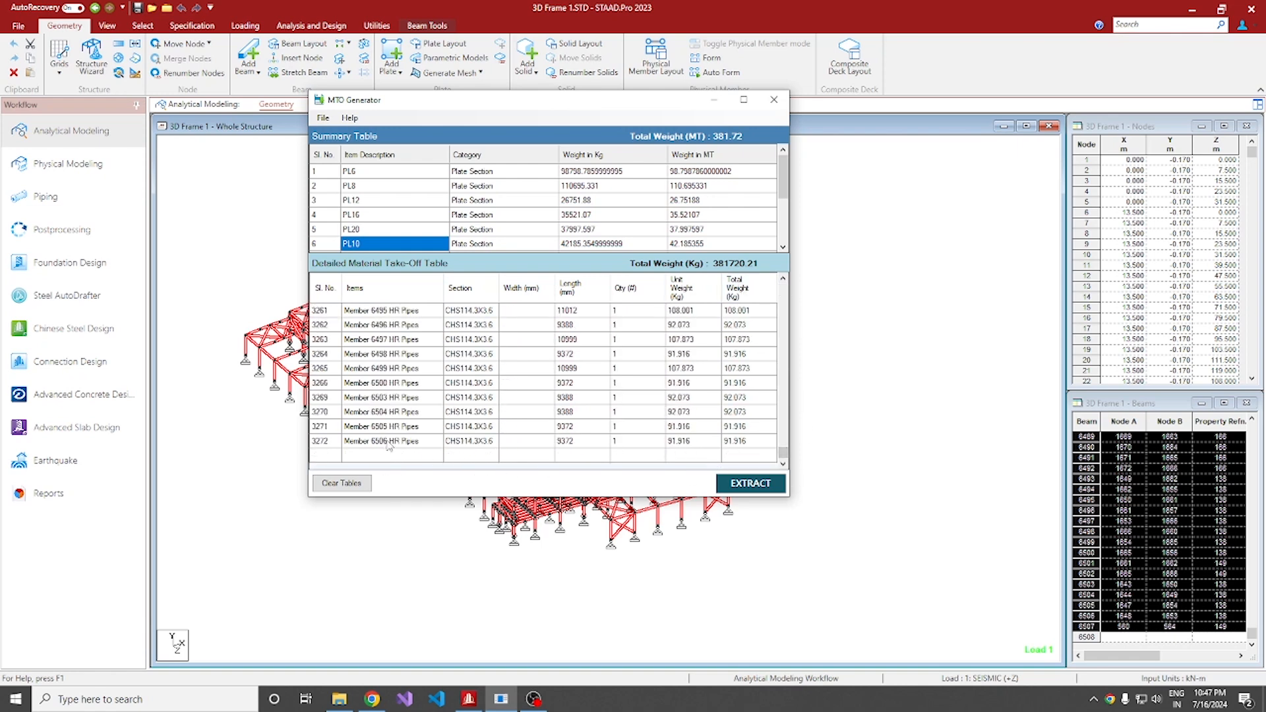
scroll(388, 446, up, 17)
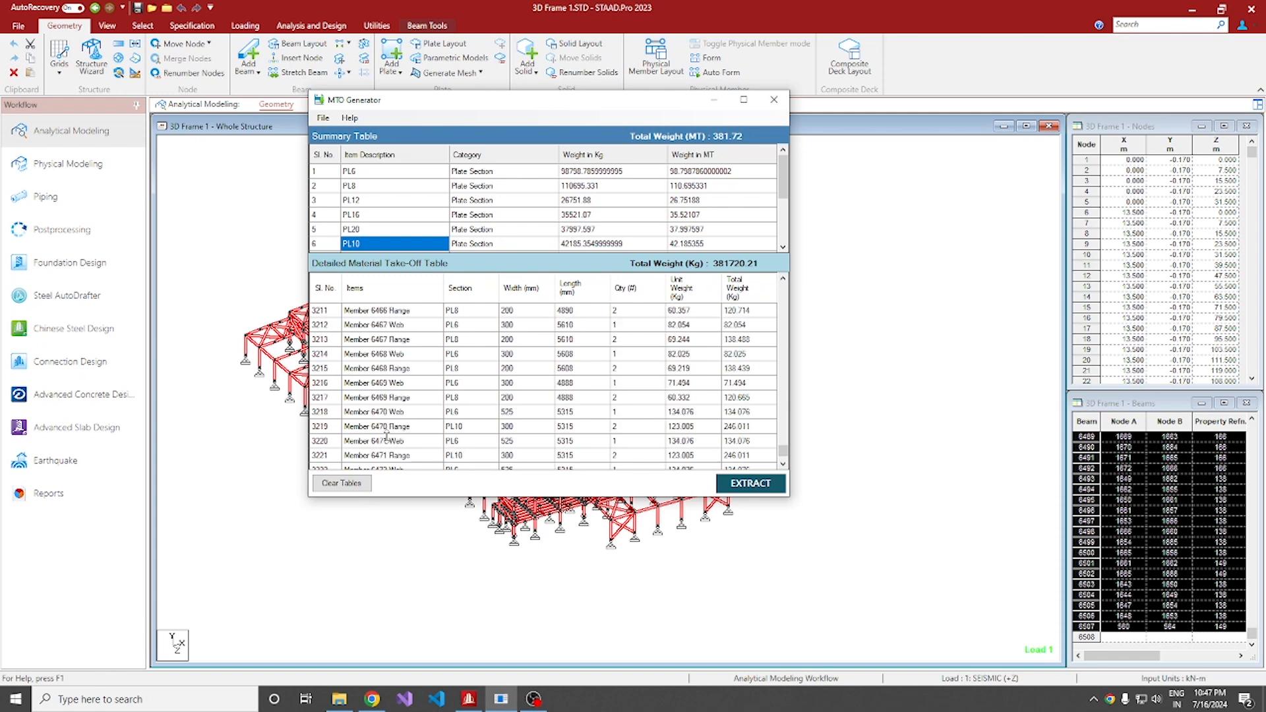
scroll(388, 437, up, 20)
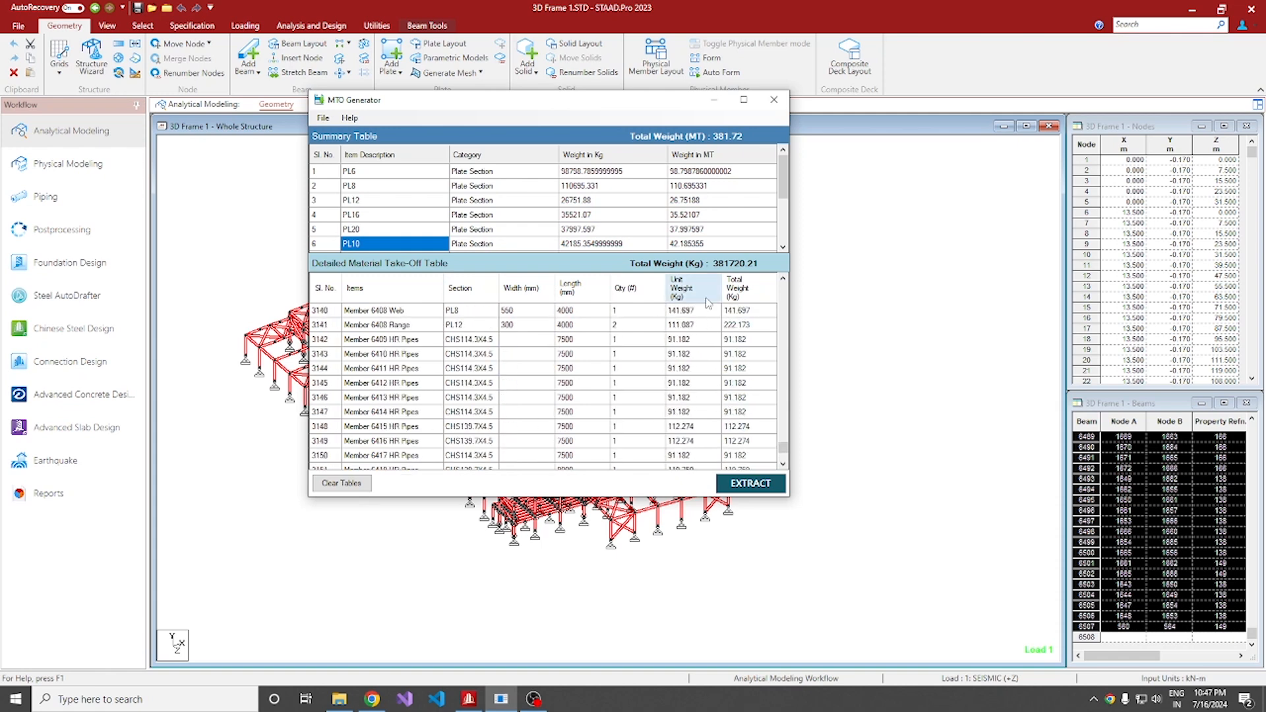
scroll(507, 330, up, 11)
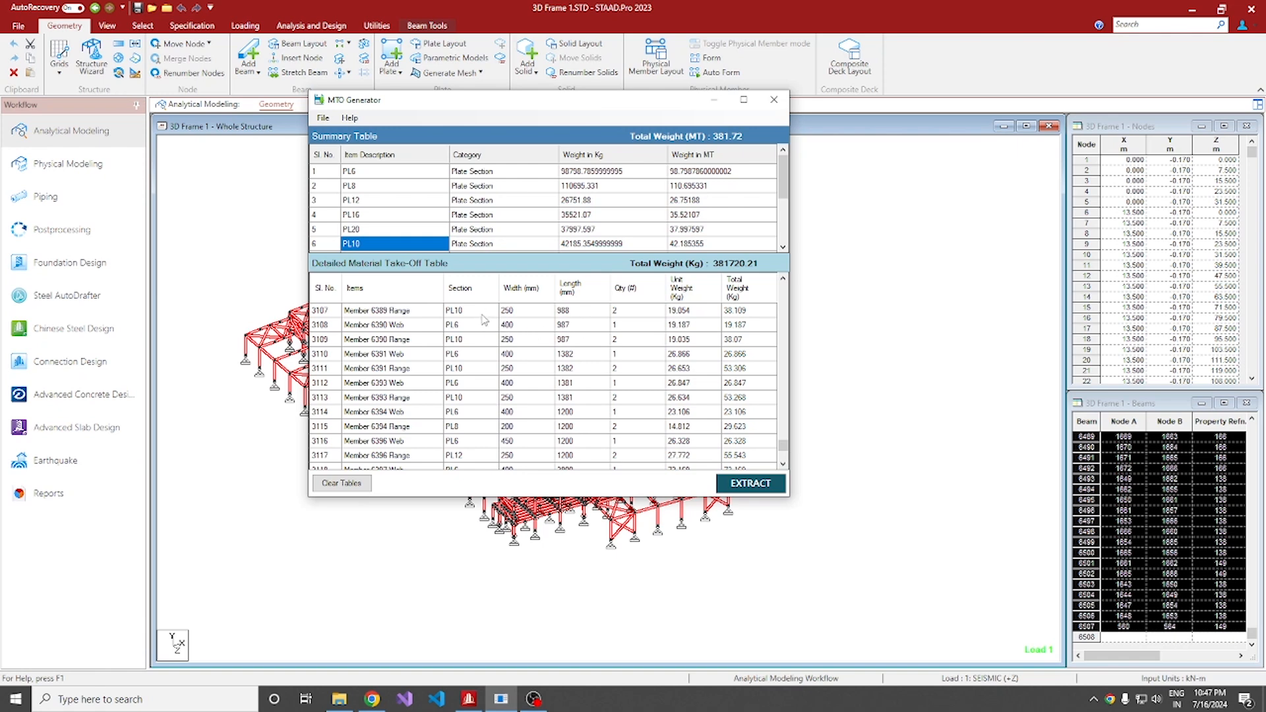
scroll(501, 362, down, 19)
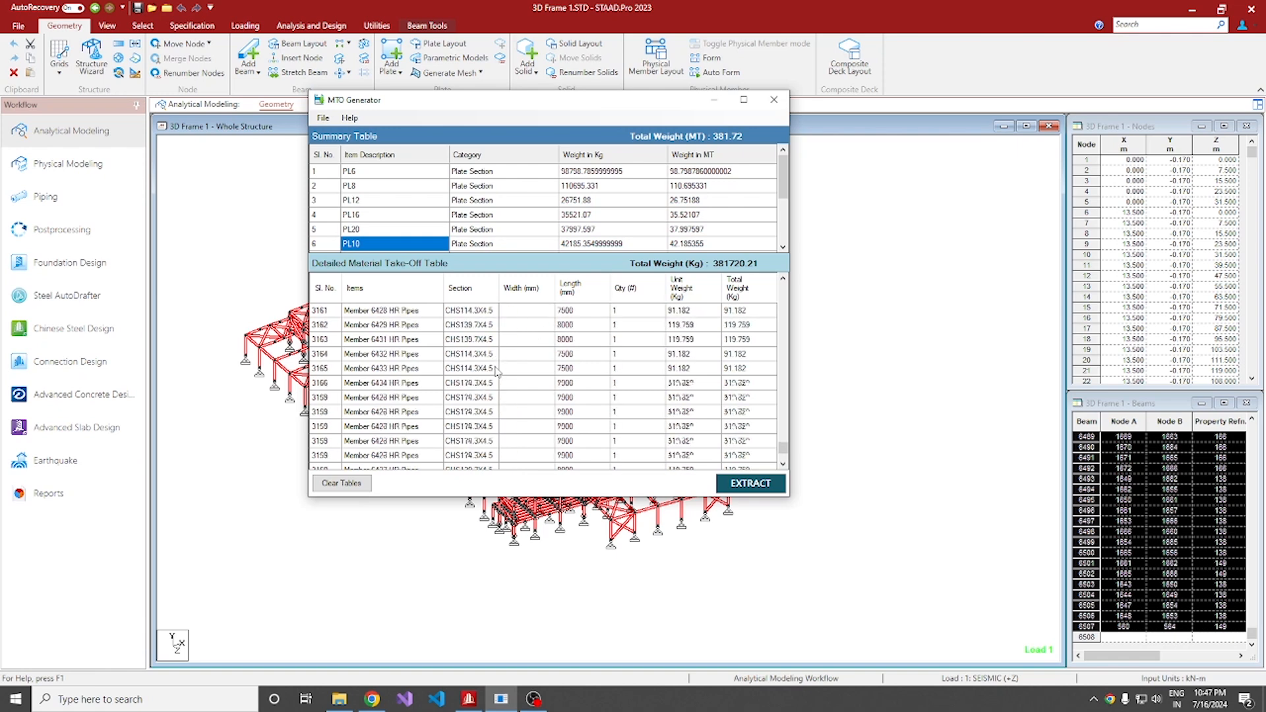
scroll(699, 327, up, 19)
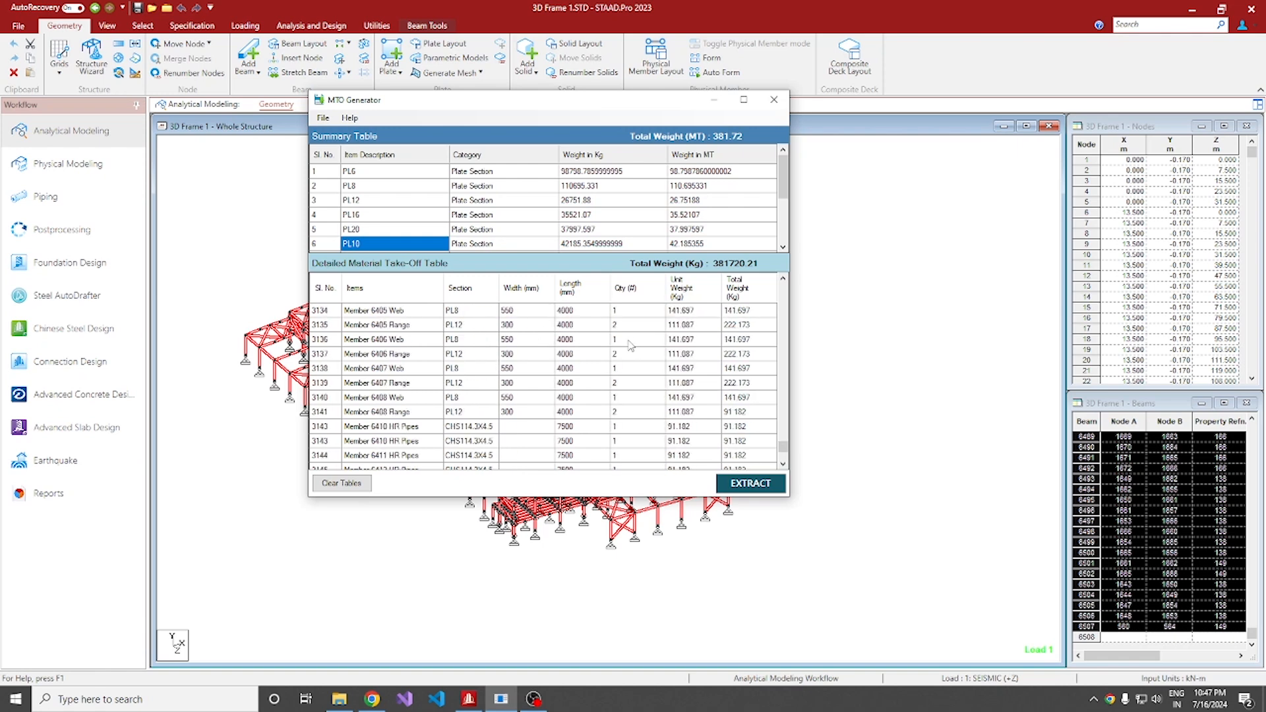
scroll(699, 328, up, 20)
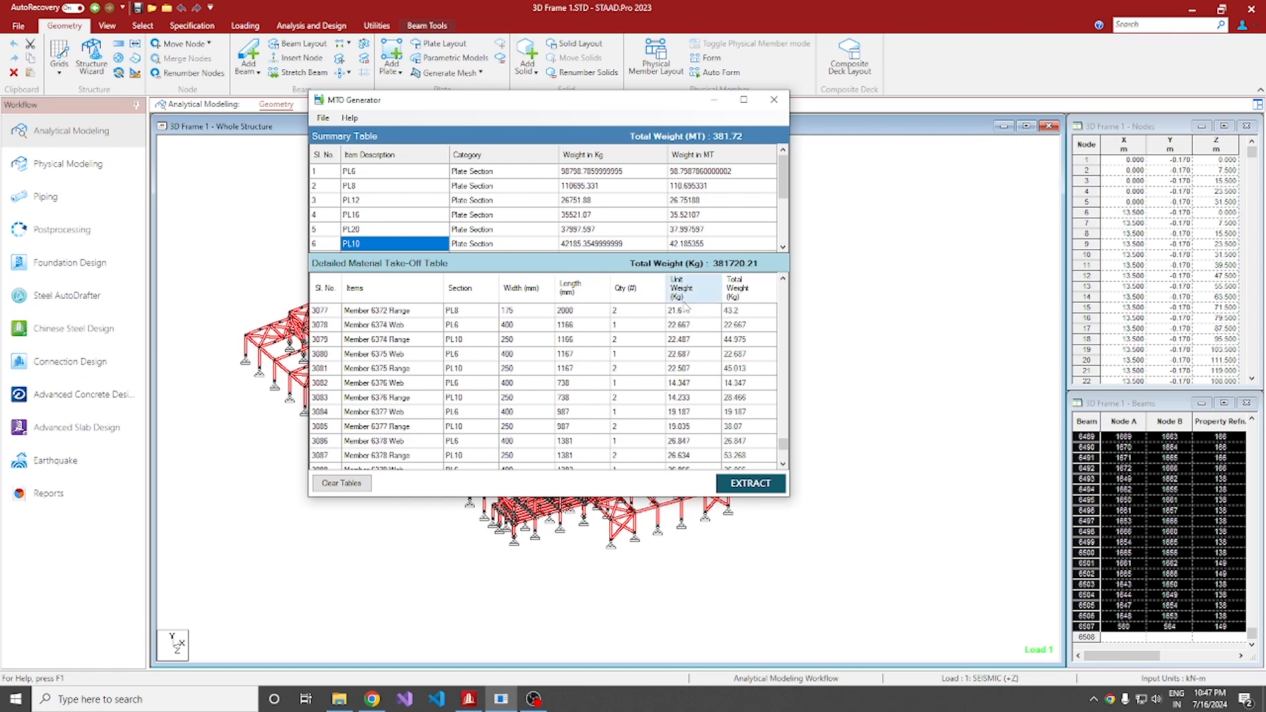
- Go back to the first rows of the detailed take-off table and review all items in the summary table
scroll(748, 333, up, 6)
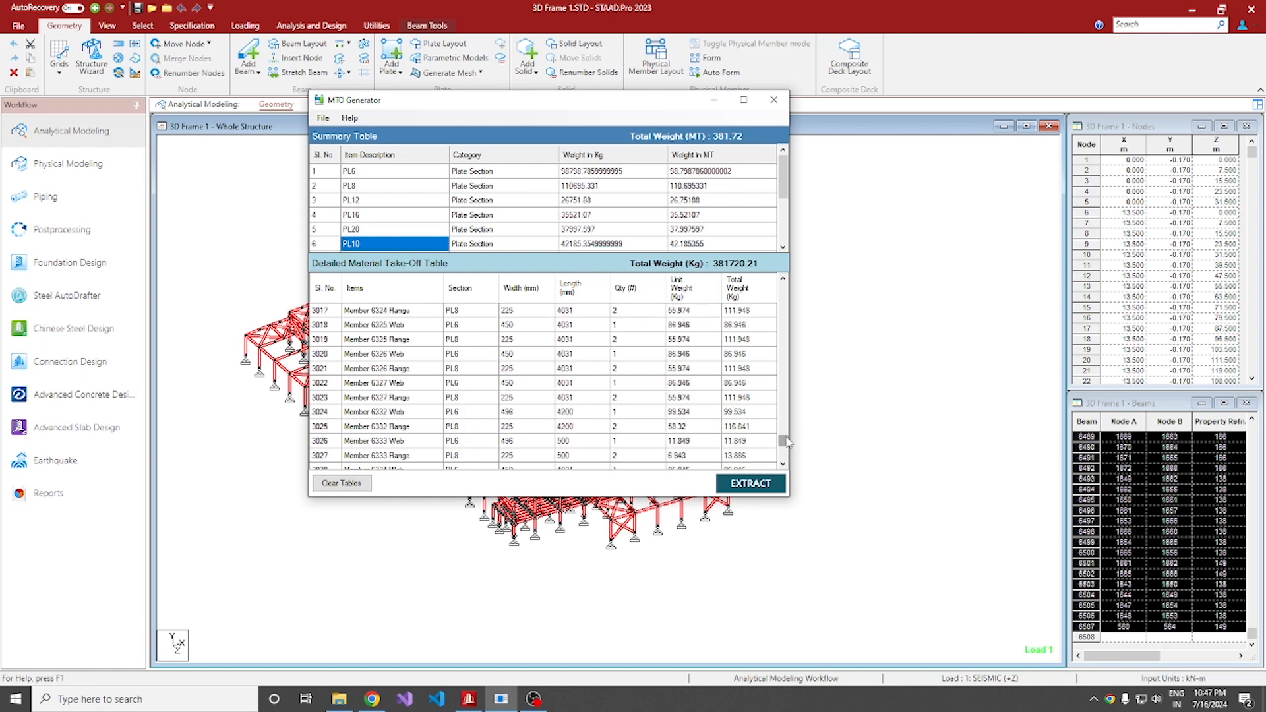
drag(783, 441, 783, 289)
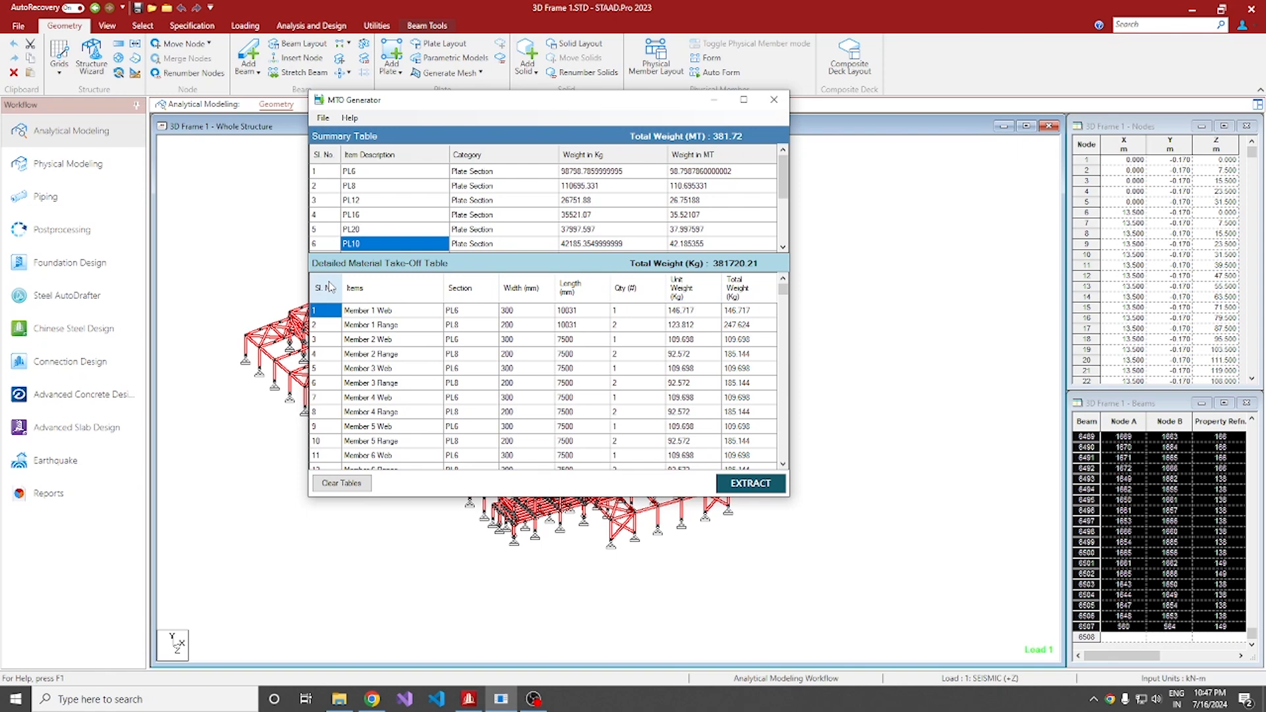
scroll(460, 191, down, 2)
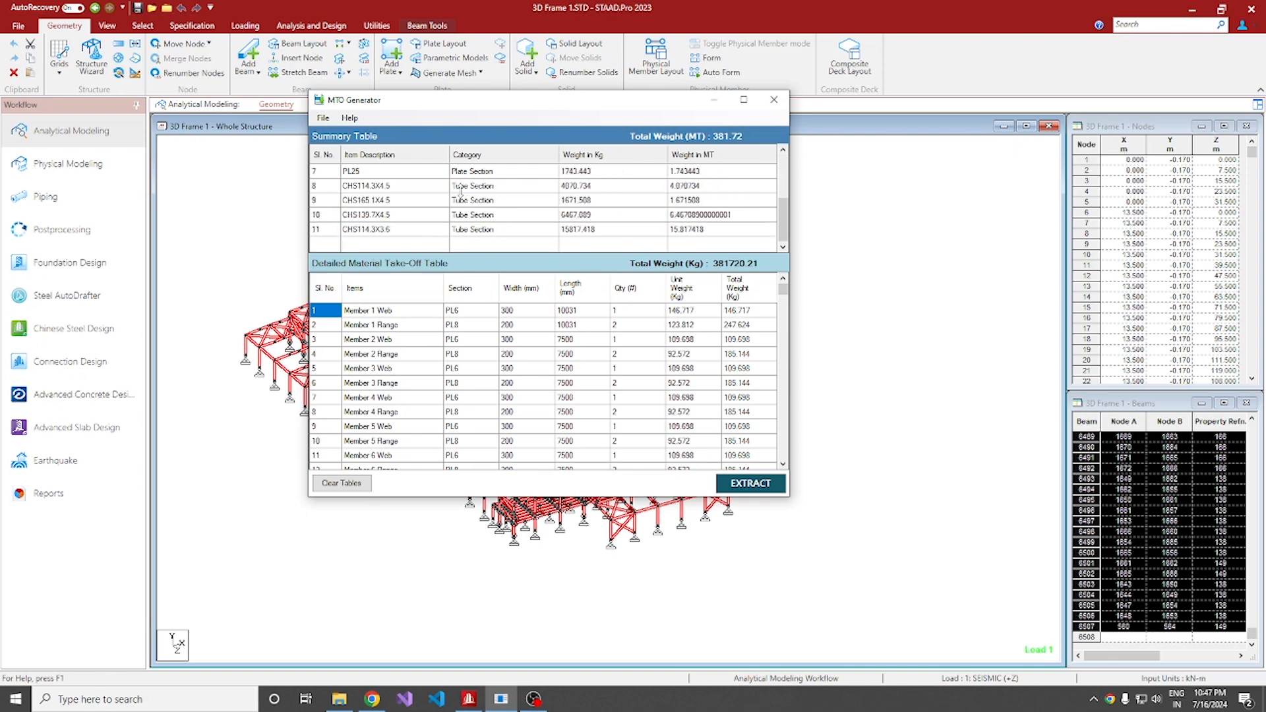
scroll(460, 192, up, 2)
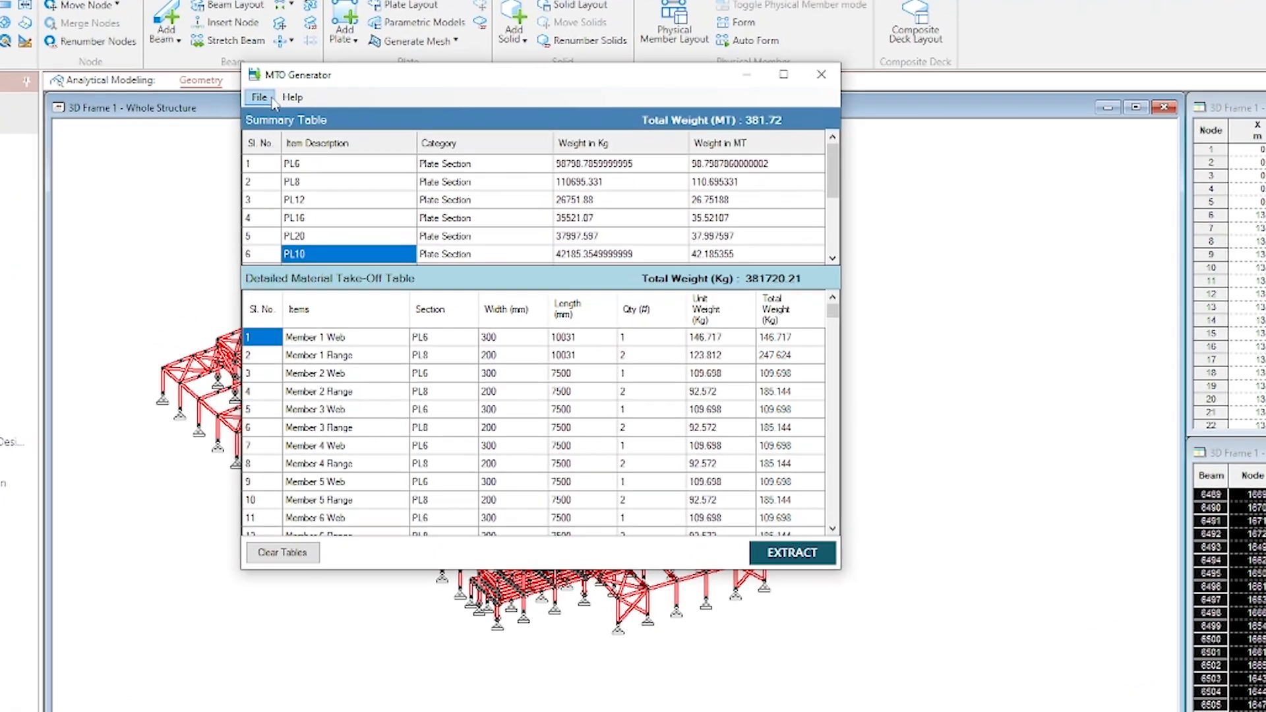
- Save the summary table to the Desktop as a CSV file named summary
click(324, 117)
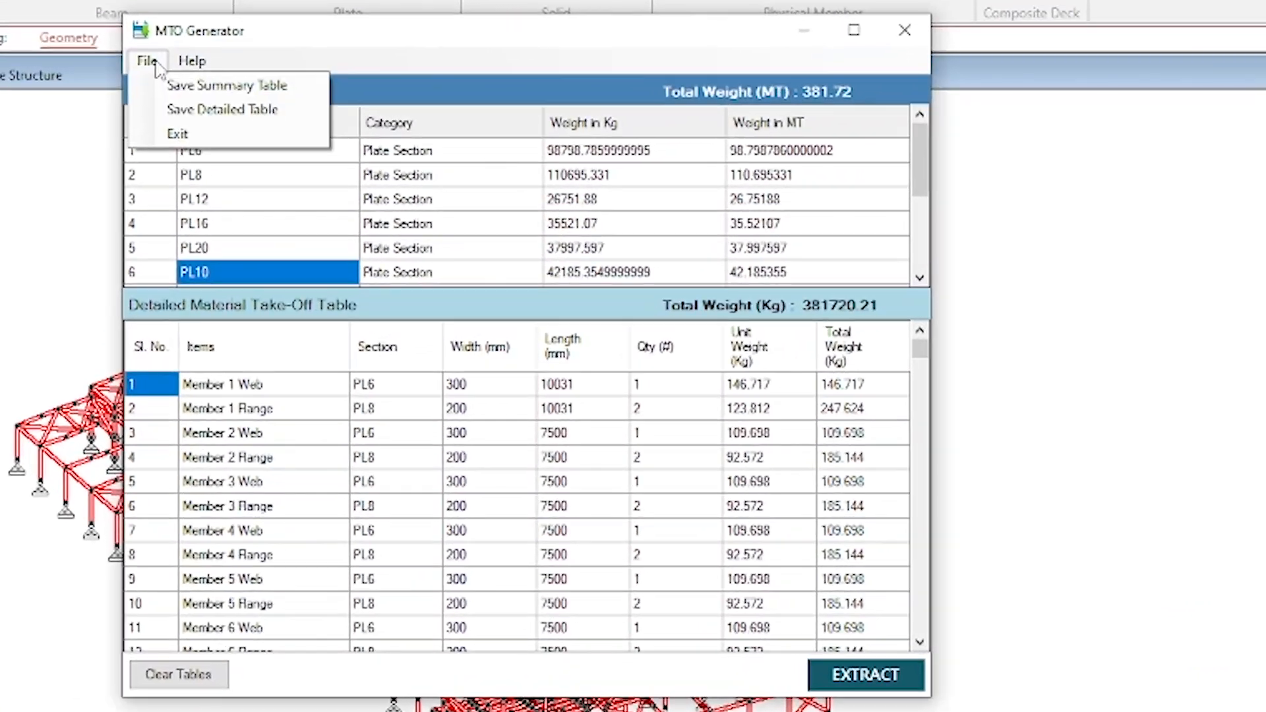
click(169, 94)
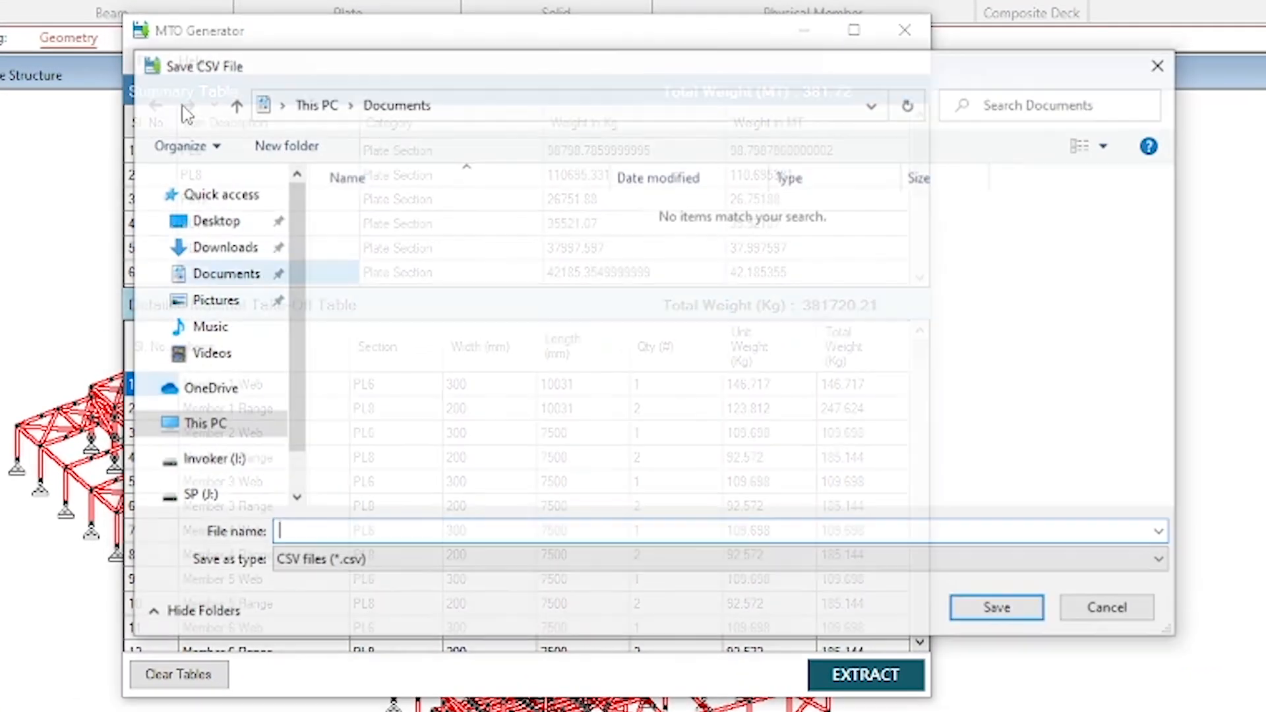
scroll(257, 318, down, 1)
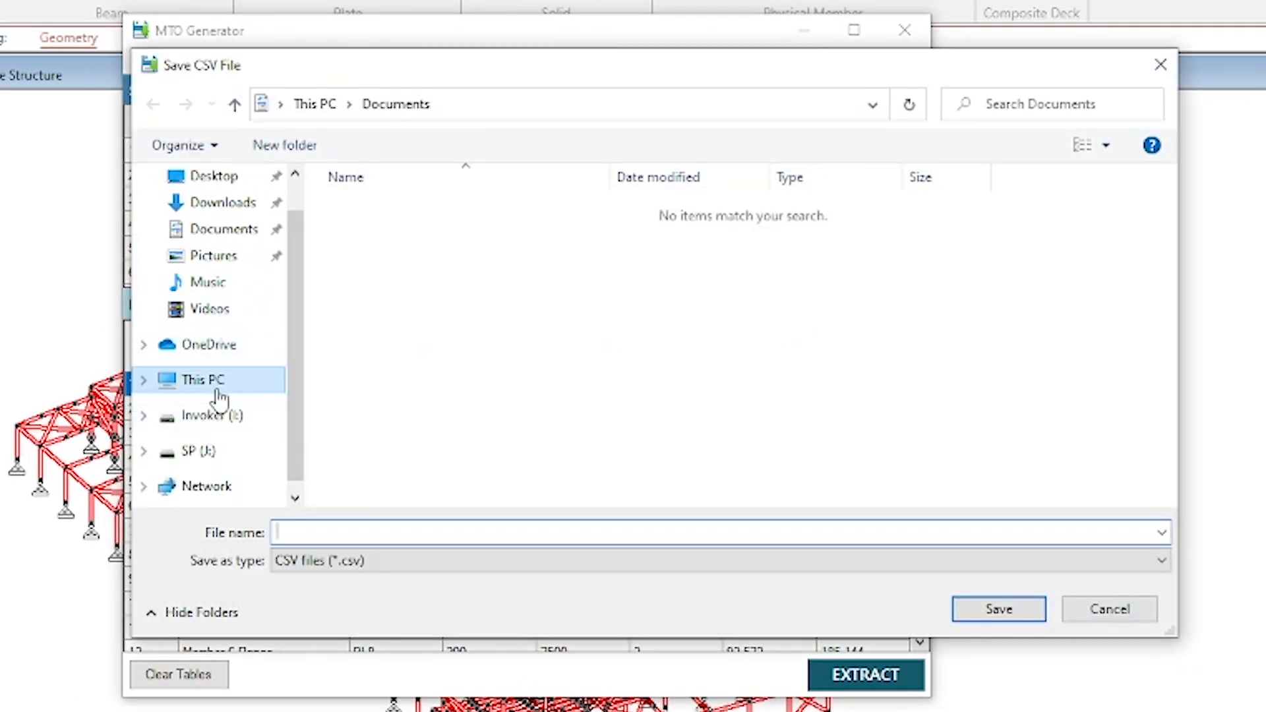
click(142, 379)
scroll(231, 396, down, 1)
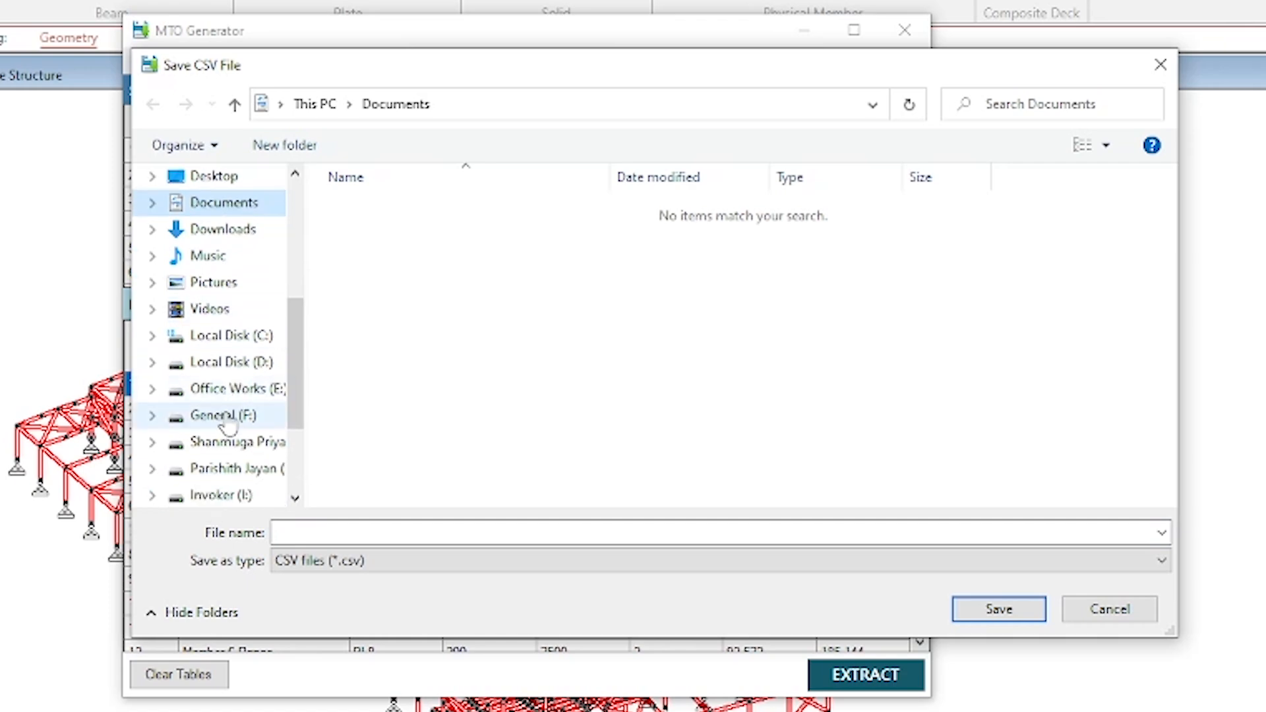
scroll(207, 294, up, 2)
click(225, 272)
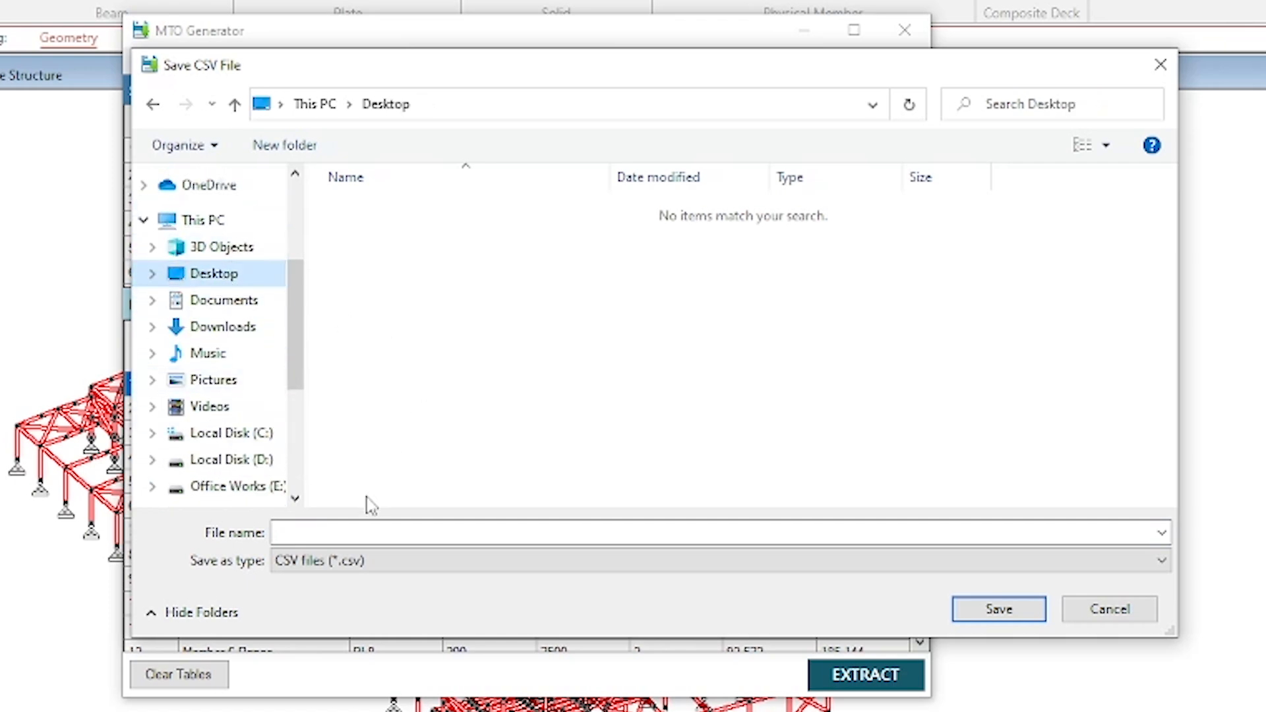
click(341, 532)
text(summary)
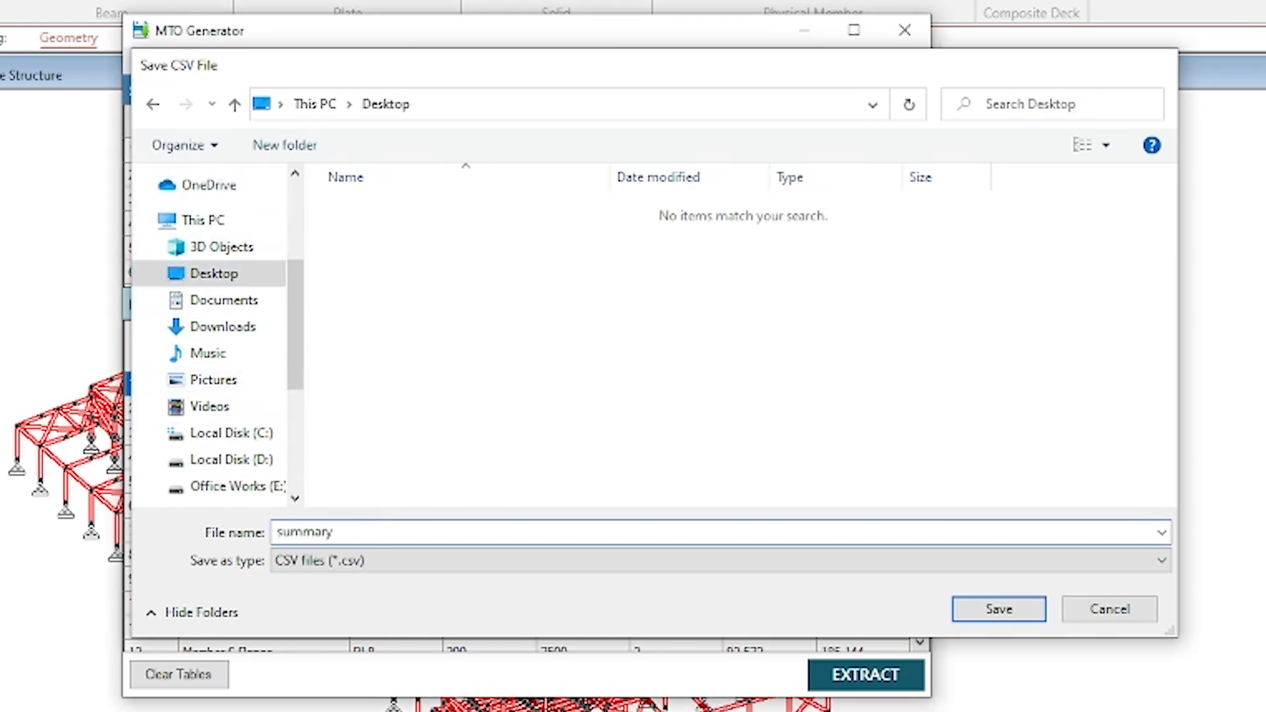
key(Return)
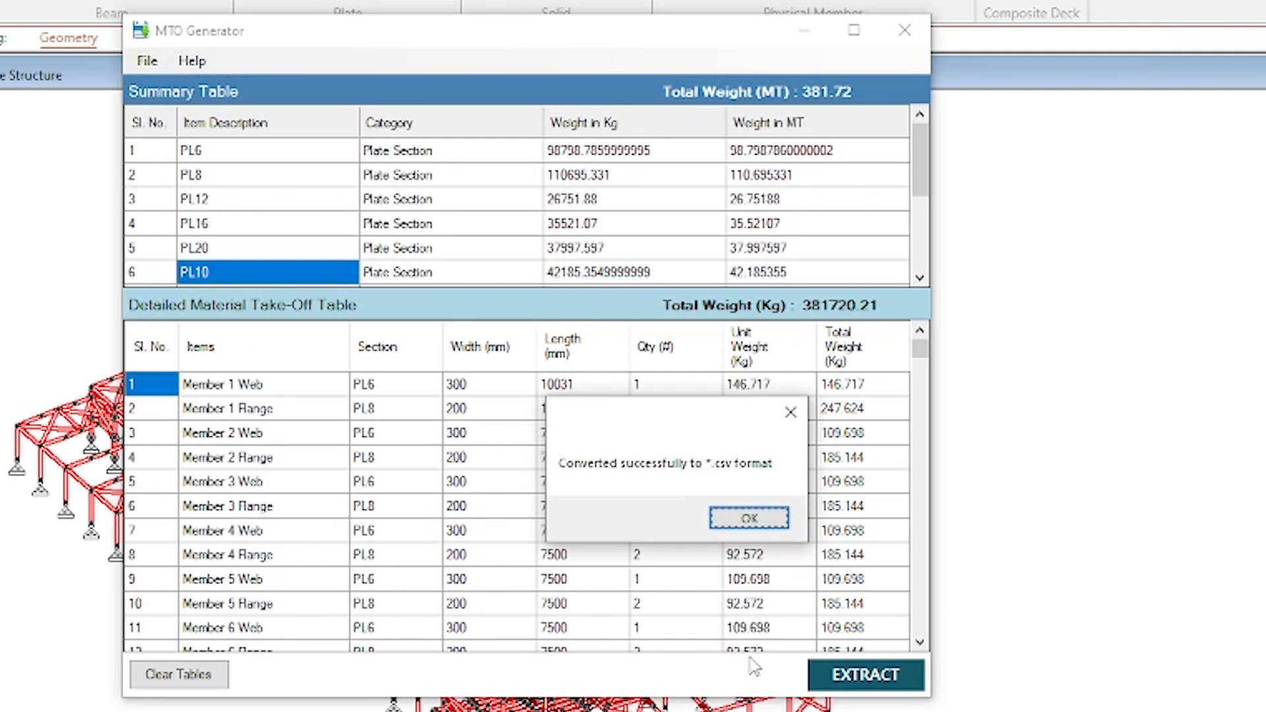
click(749, 518)
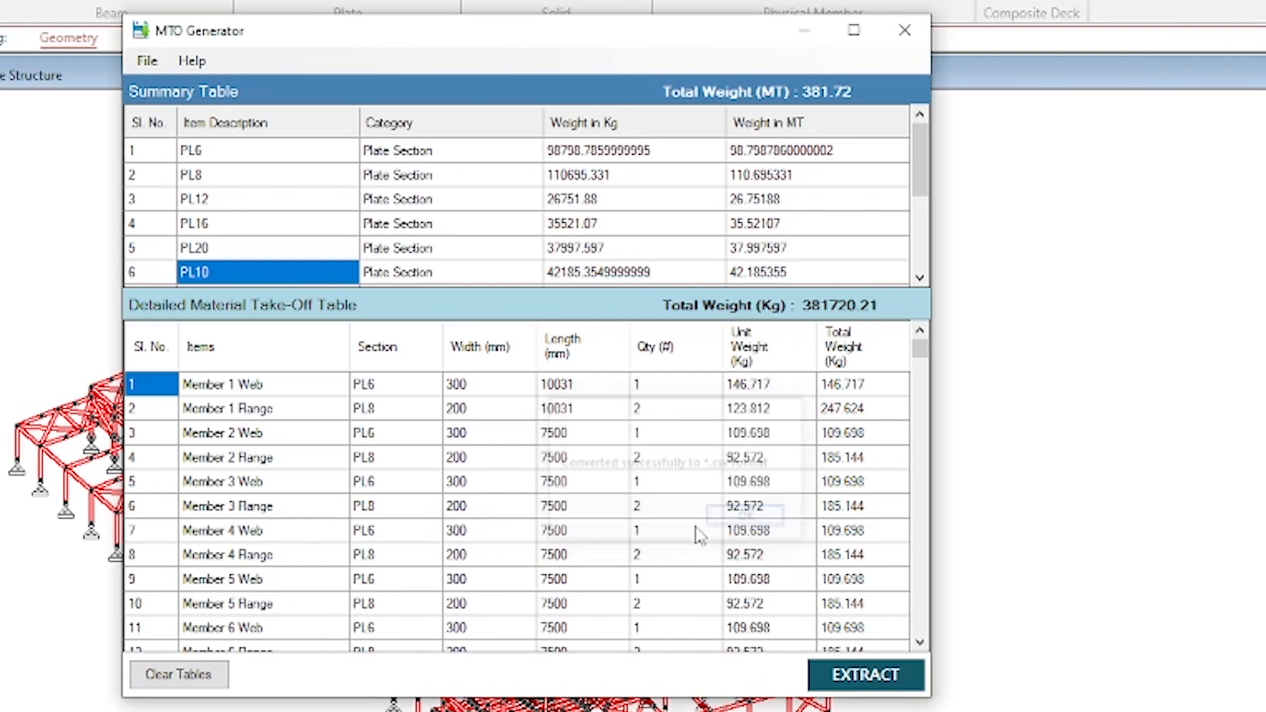
- Save the detailed material take-off table to the Desktop as a CSV file named detailed
click(149, 61)
click(184, 108)
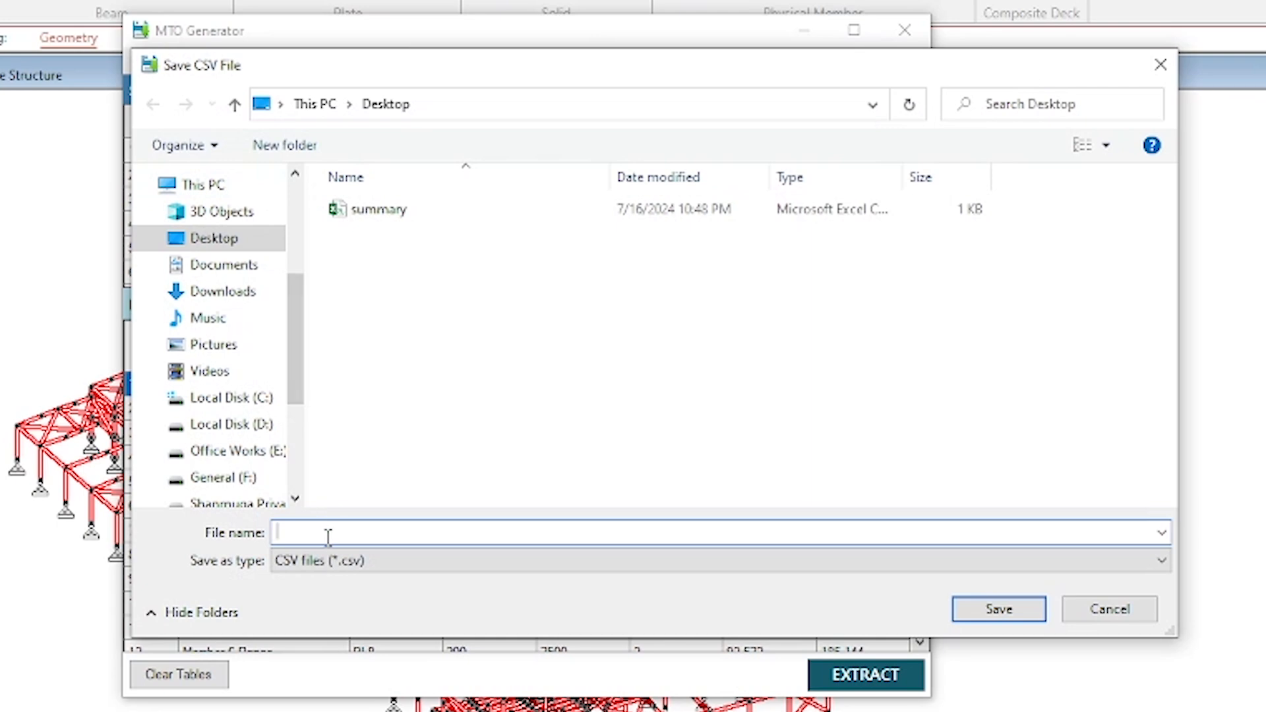
text(details)
key(Return)
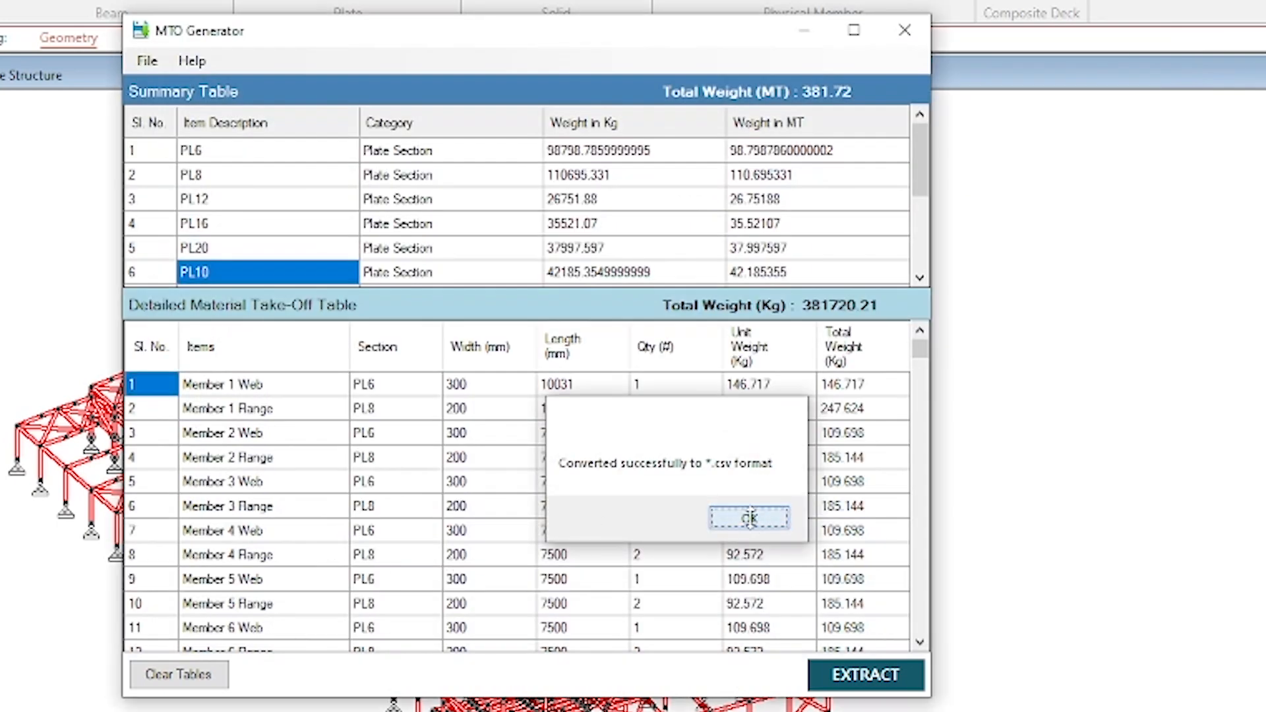
click(750, 519)
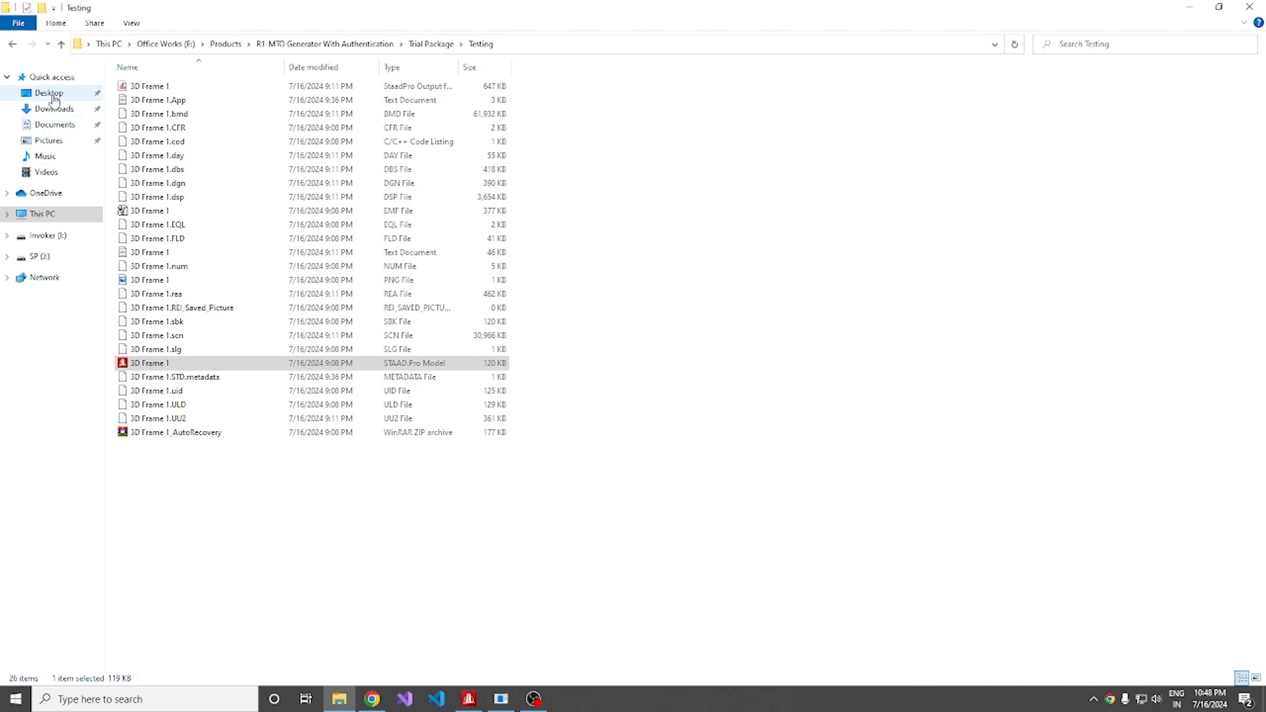
- Open the exported summary file from the Desktop in Excel and autofit the Category and Item Description columns
click(53, 96)
double_click(146, 100)
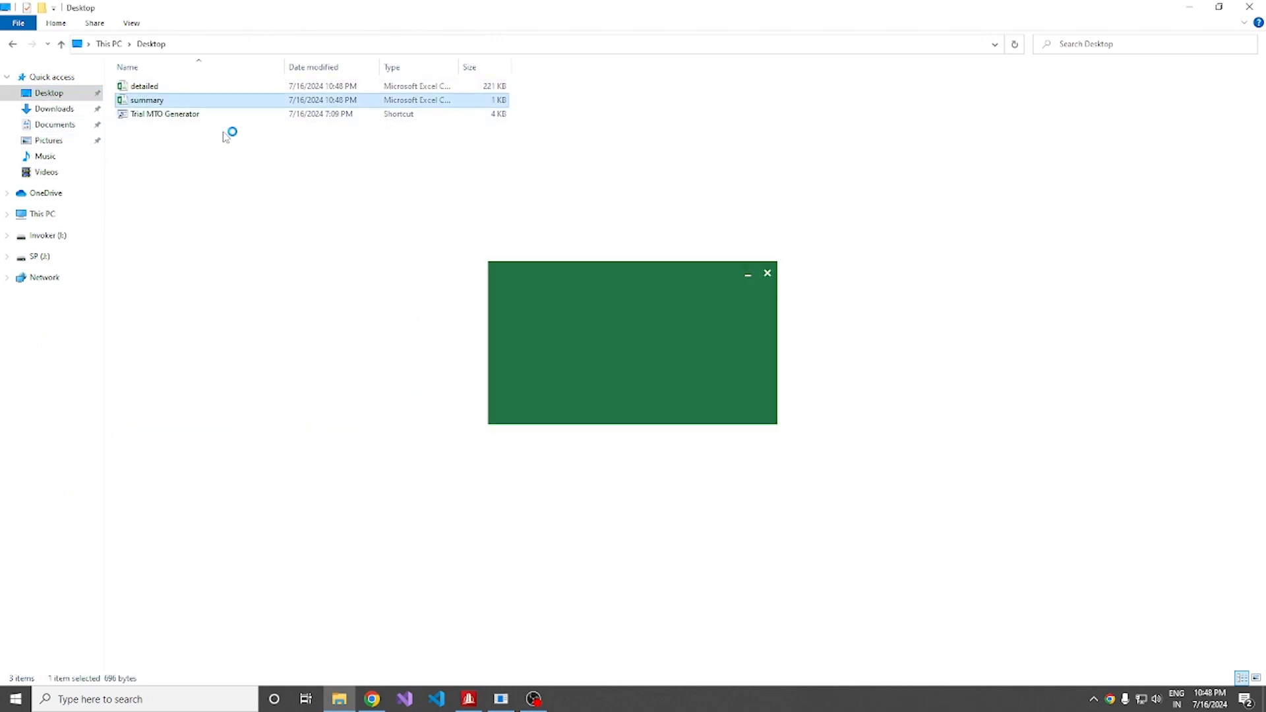
click(122, 131)
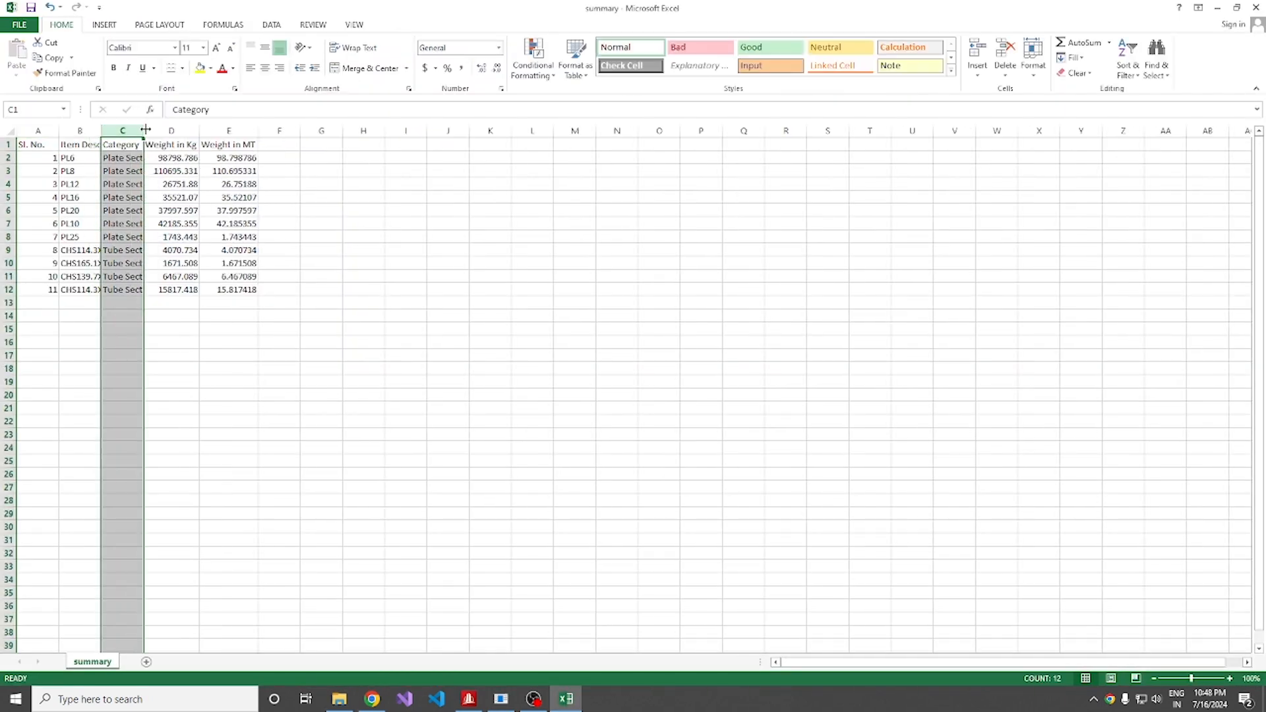
double_click(145, 130)
double_click(101, 130)
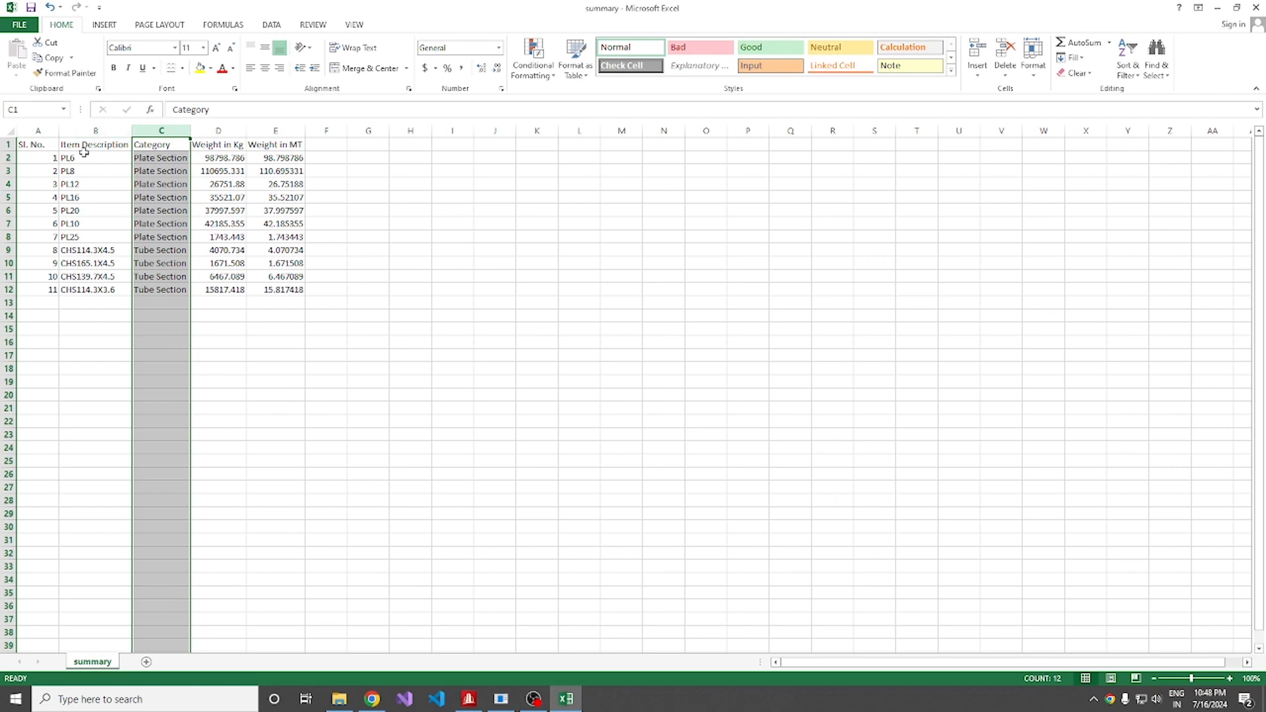
- Select the exported summary range A1:E12 and compare it with the tables in MTO Generator
drag(8, 143, 7, 277)
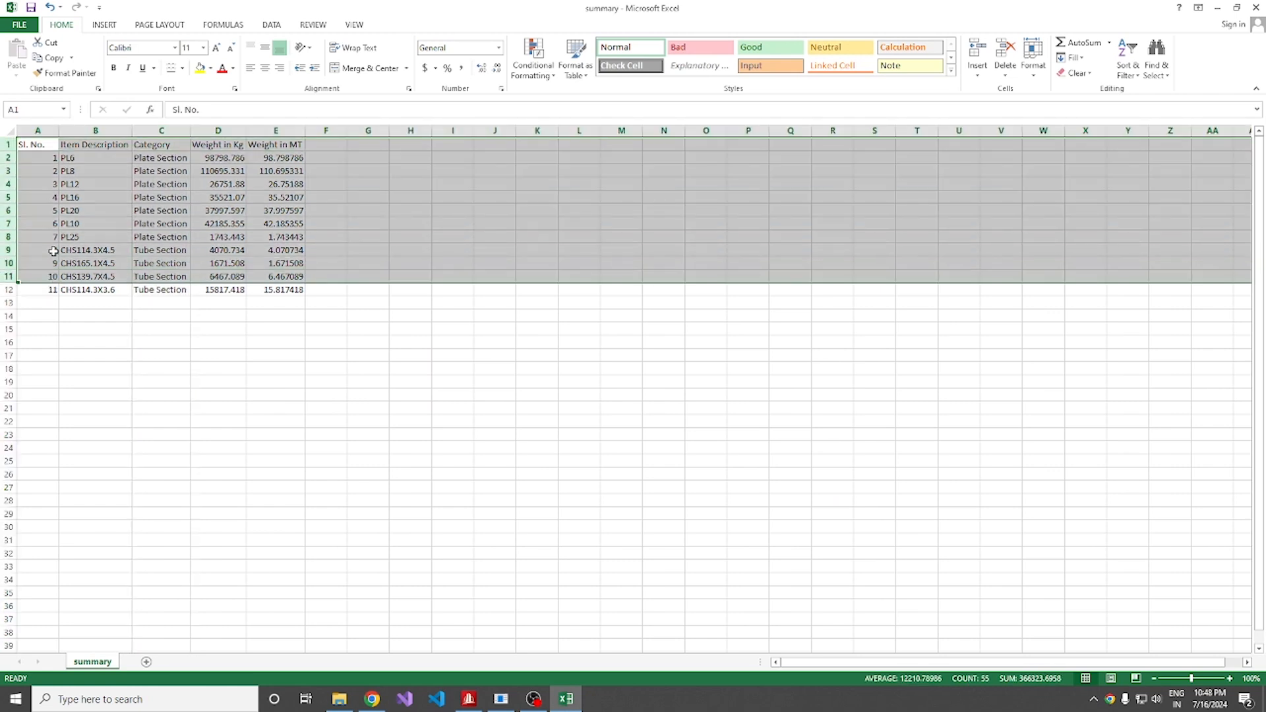
drag(43, 147, 300, 290)
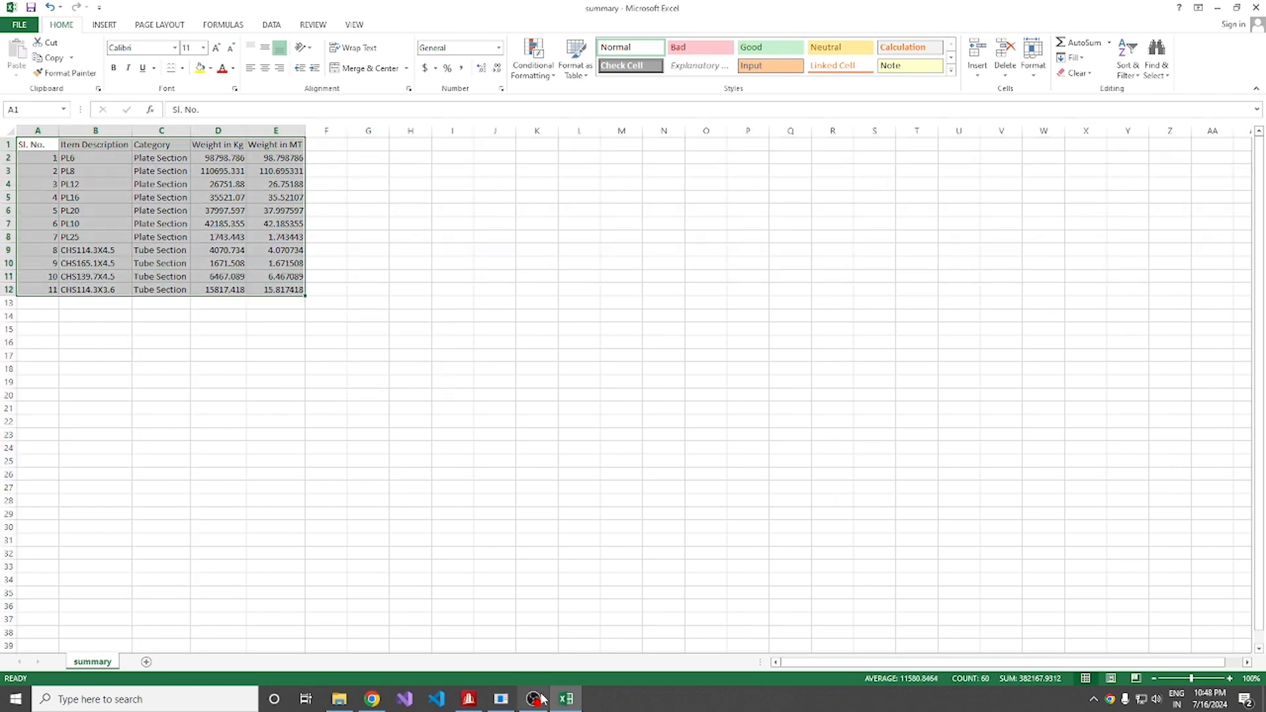
click(505, 702)
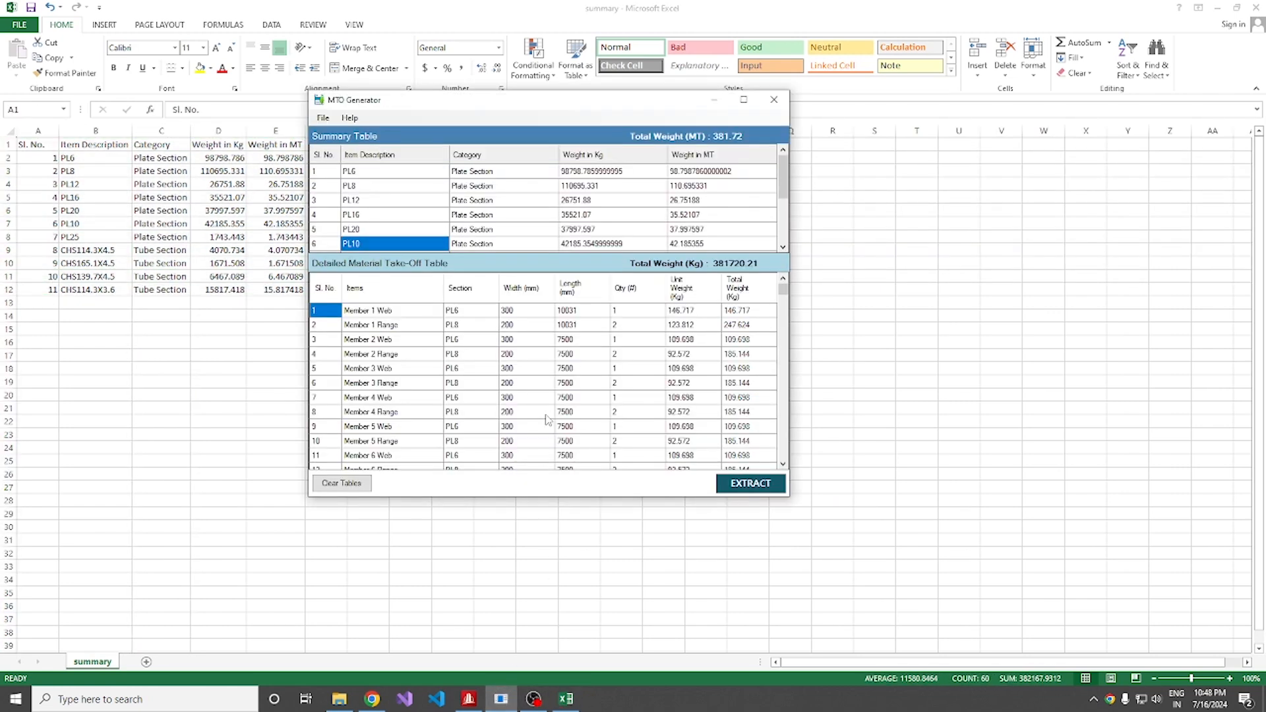
- Switch to STAAD.Pro, show the structure in front elevation, and window-select the members along the intermediate floor level
click(469, 699)
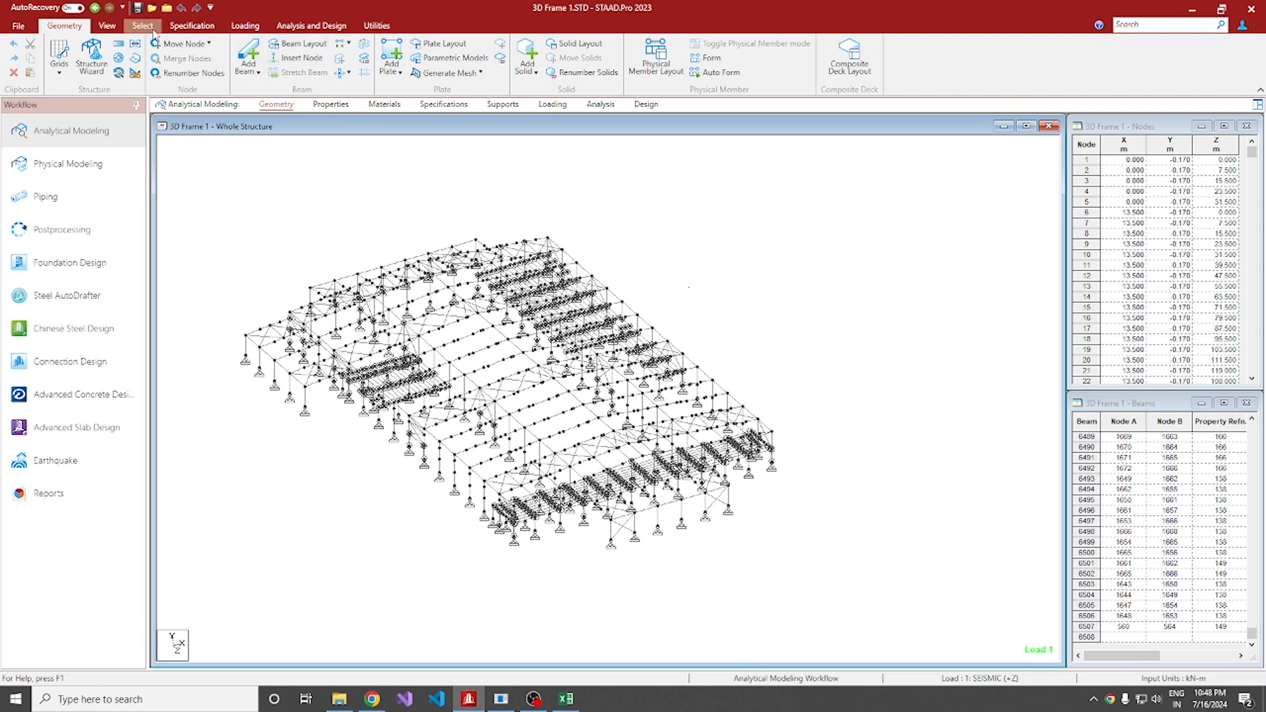
click(107, 26)
click(270, 59)
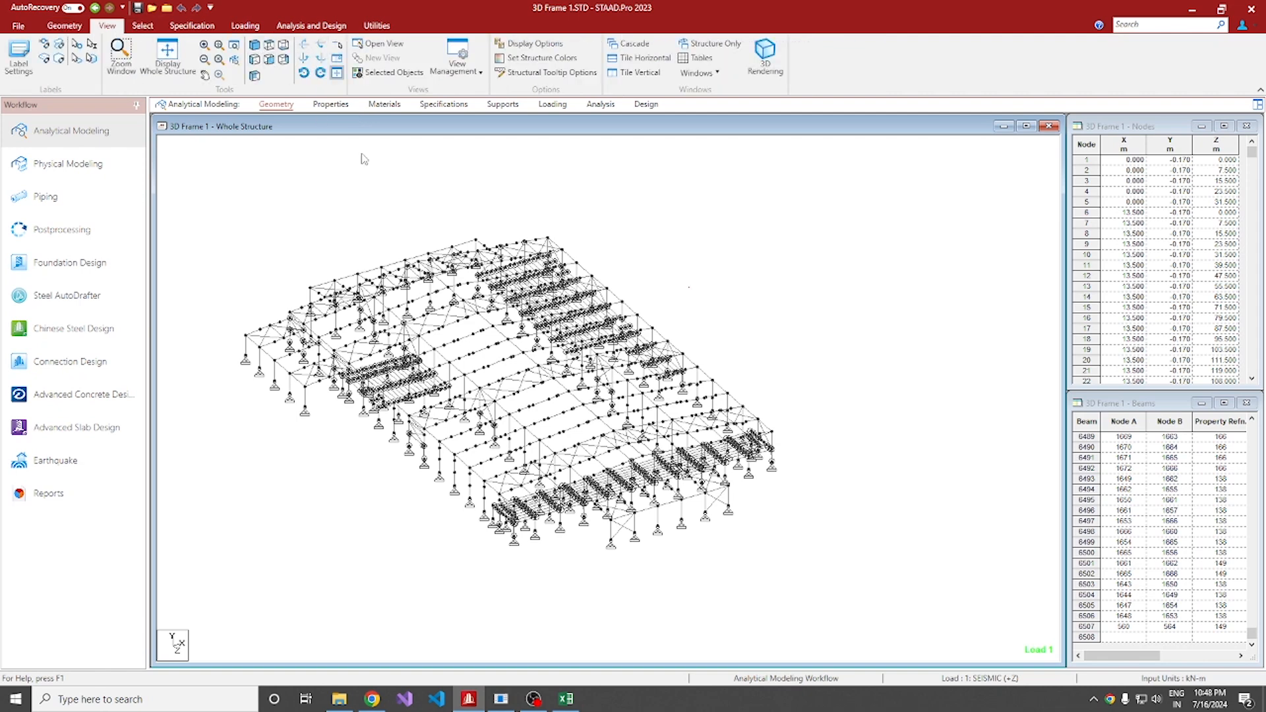
drag(436, 407, 855, 416)
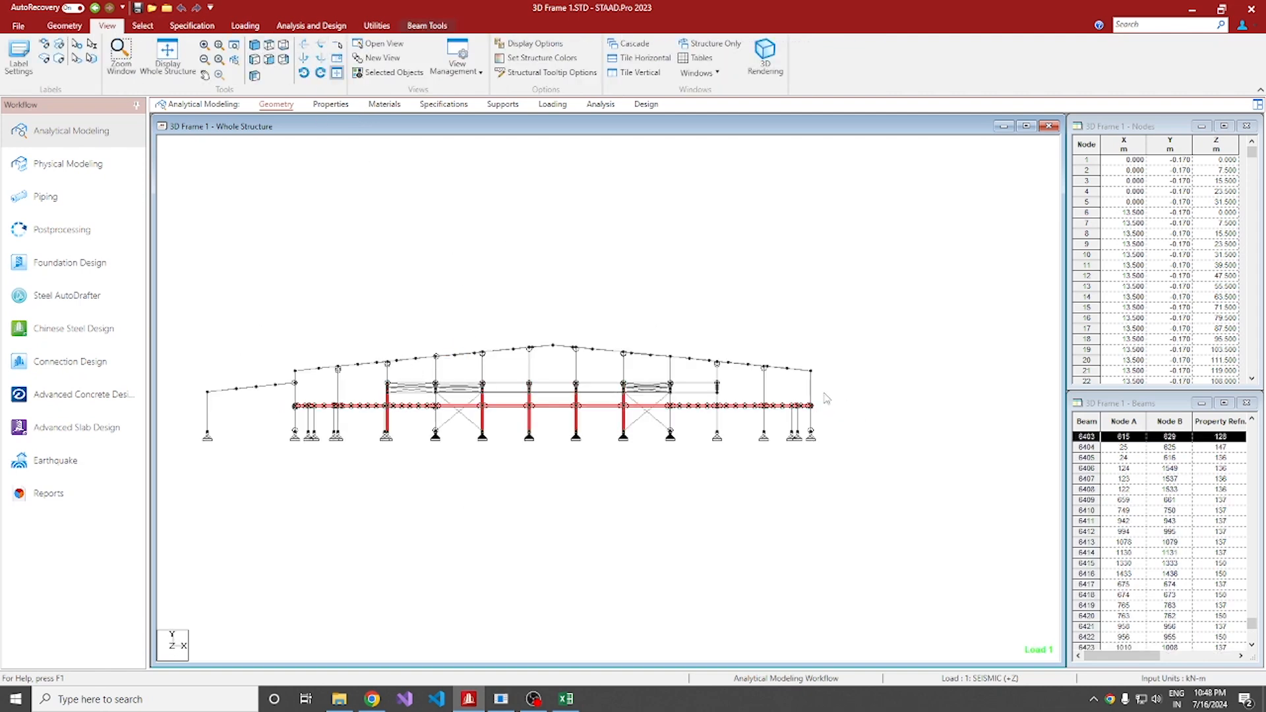
- Display only the selected floor-level members in the active window and show them in isometric view
right_click(420, 251)
click(461, 468)
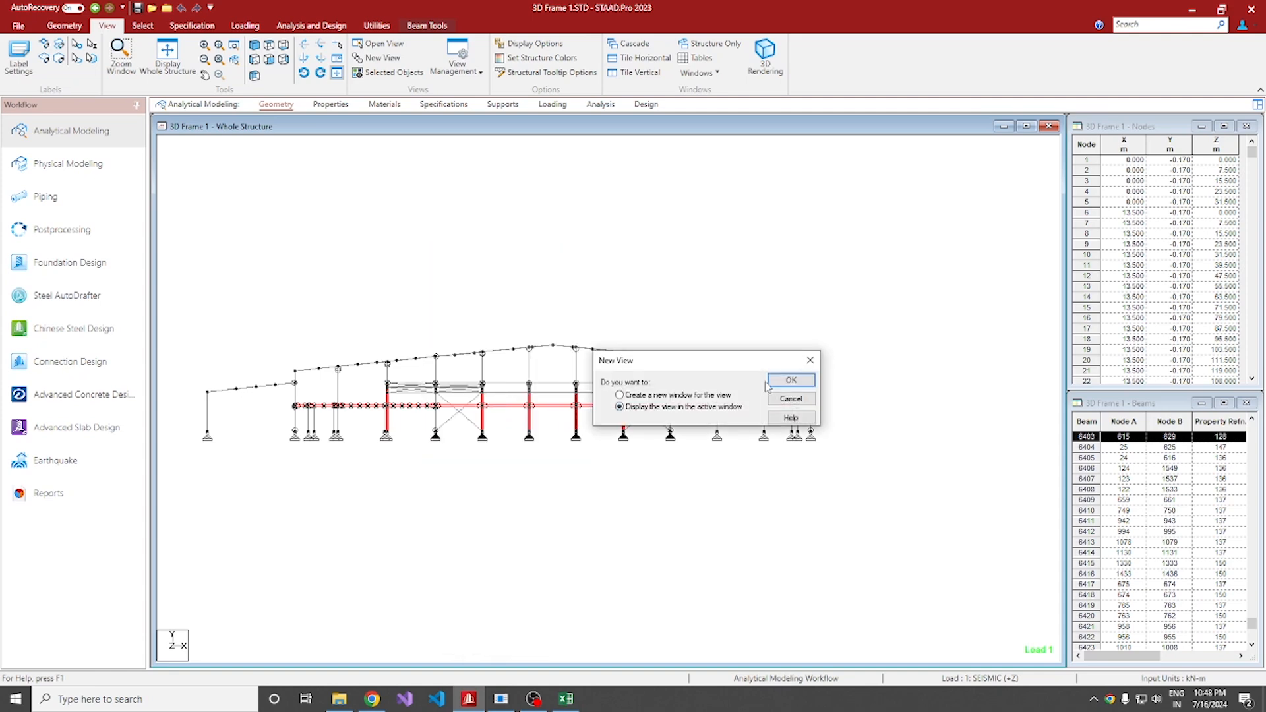
click(791, 381)
click(254, 45)
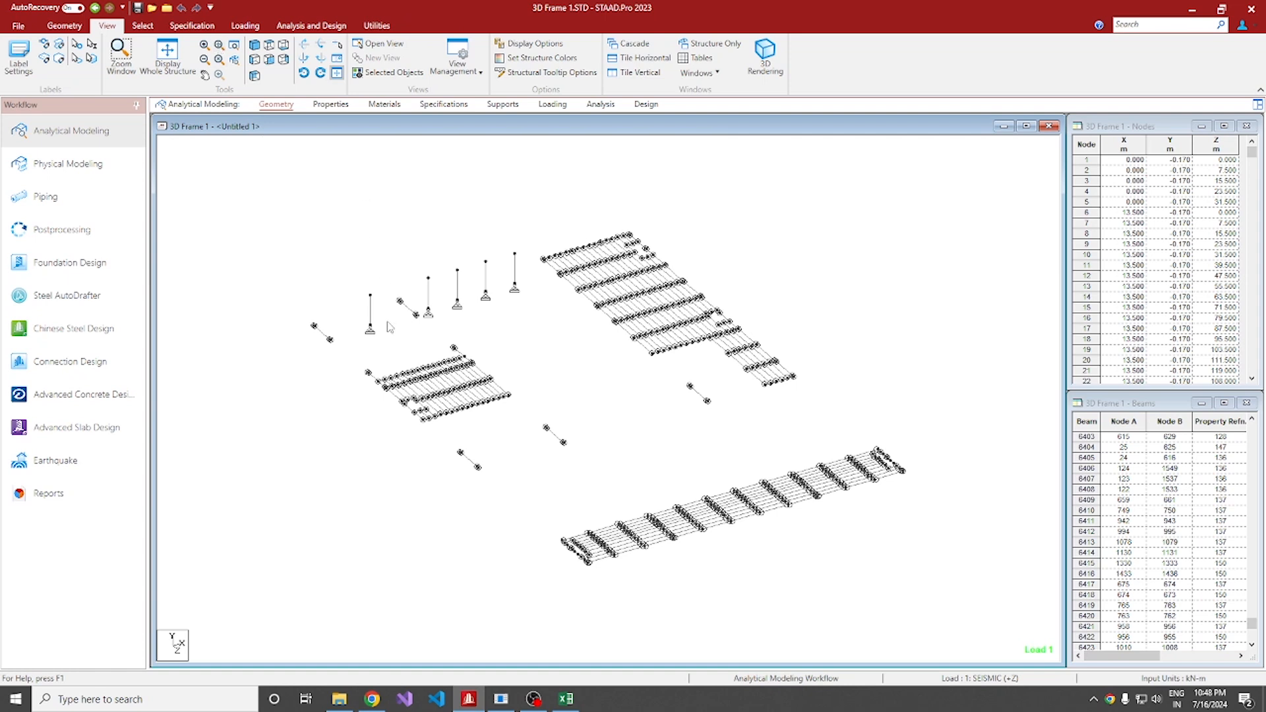
- Select the members of all three floor framing areas together, leaving out the isolated columns and short beams
drag(367, 358, 520, 432)
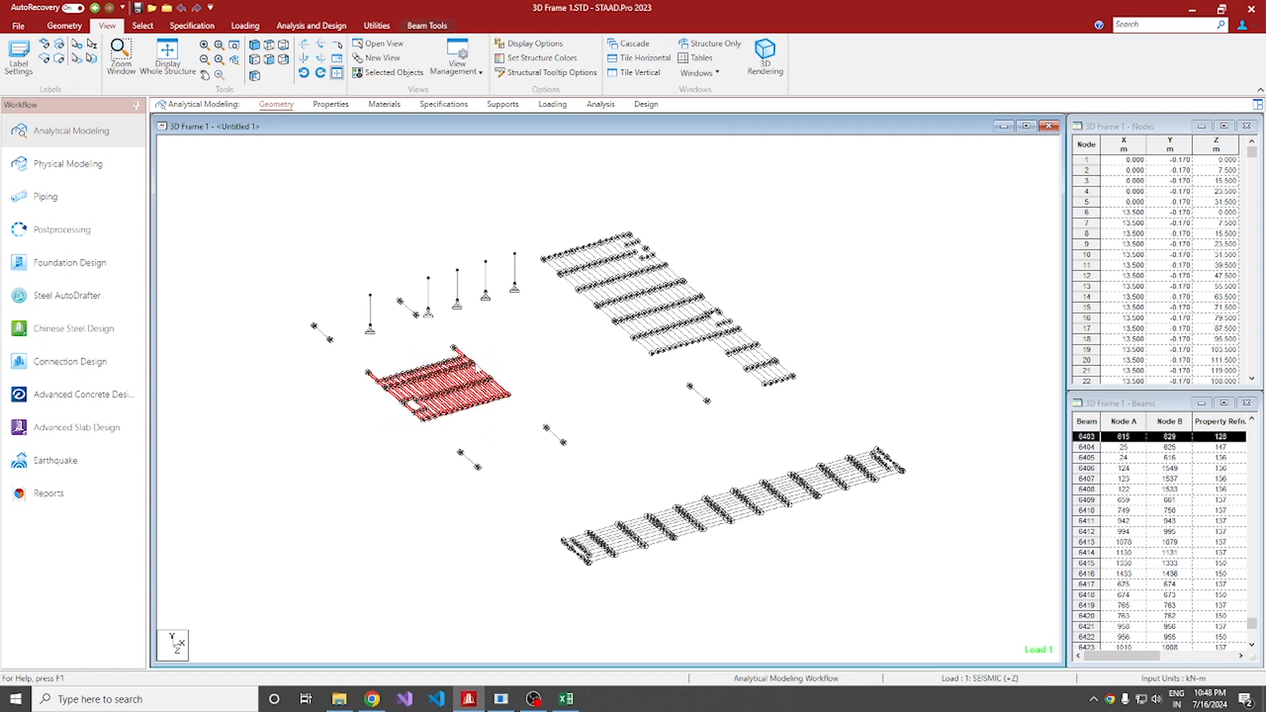
ctrl+drag(529, 212, 825, 401)
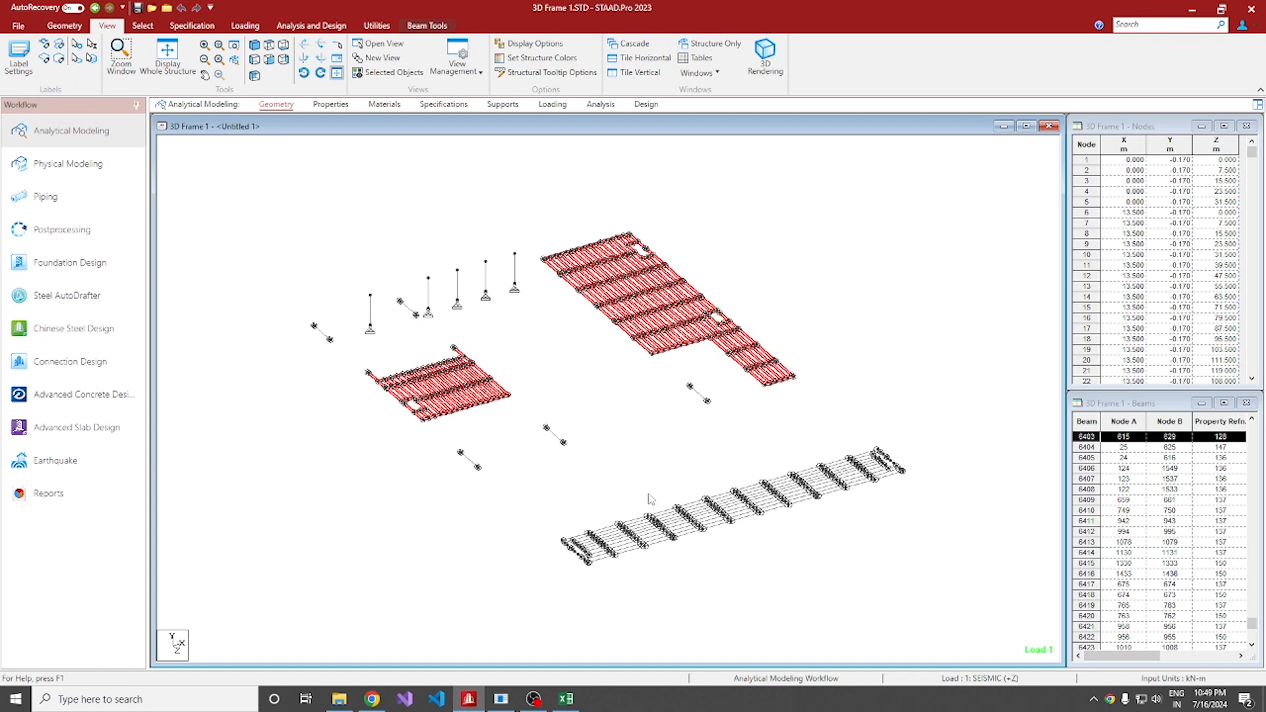
ctrl+drag(557, 504, 750, 624)
ctrl+drag(693, 442, 914, 562)
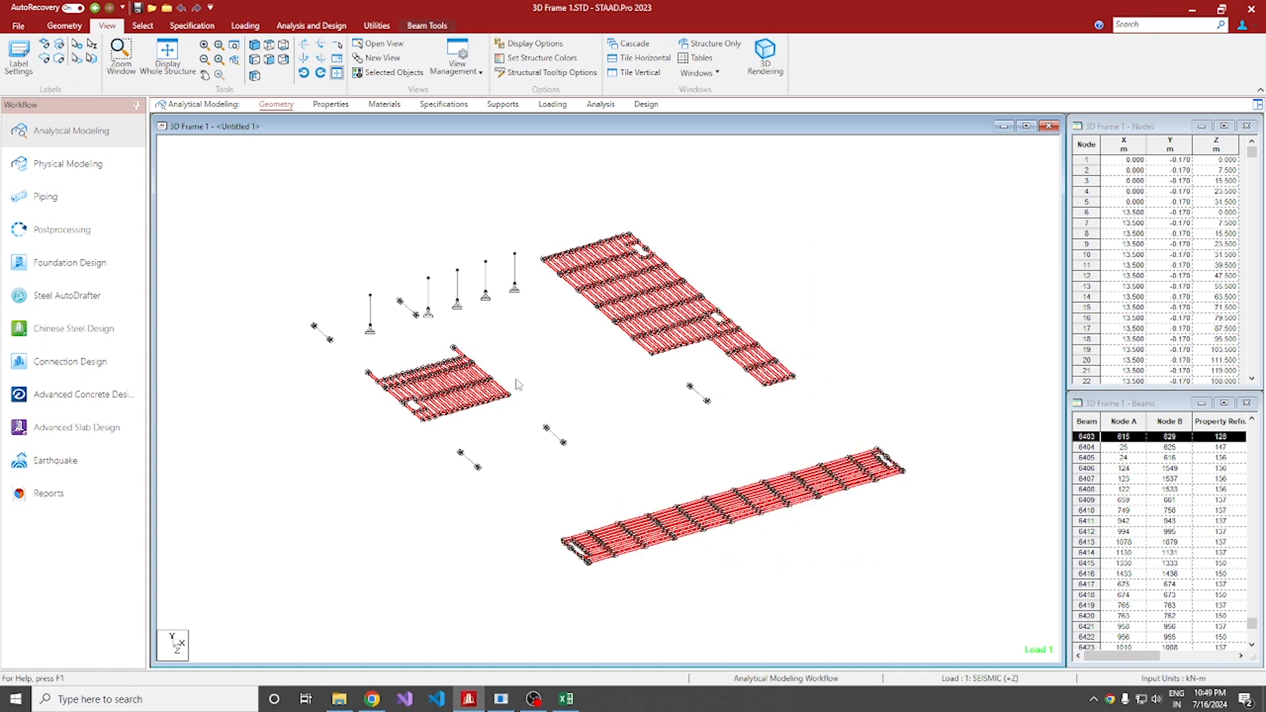
- Switch to MTO Generator, clear the old tables, extract the take-off for the selected floor members, and move the window off the model
click(502, 699)
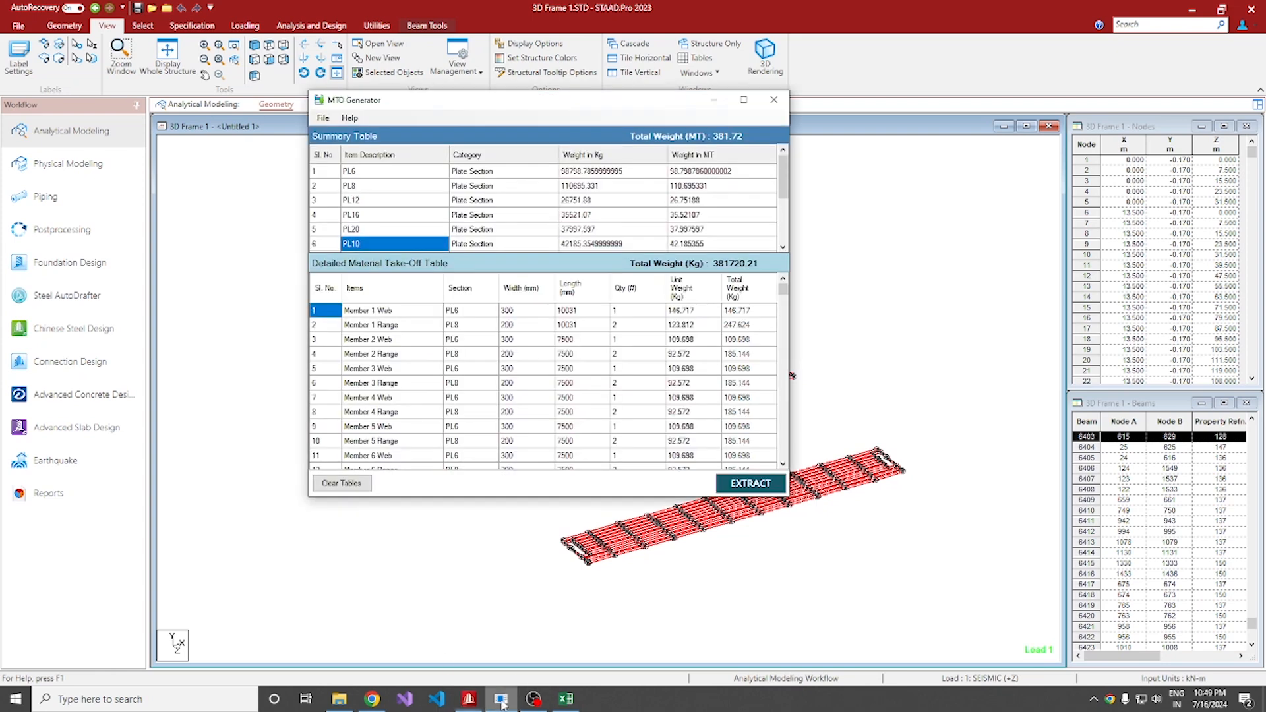
drag(473, 108, 579, 107)
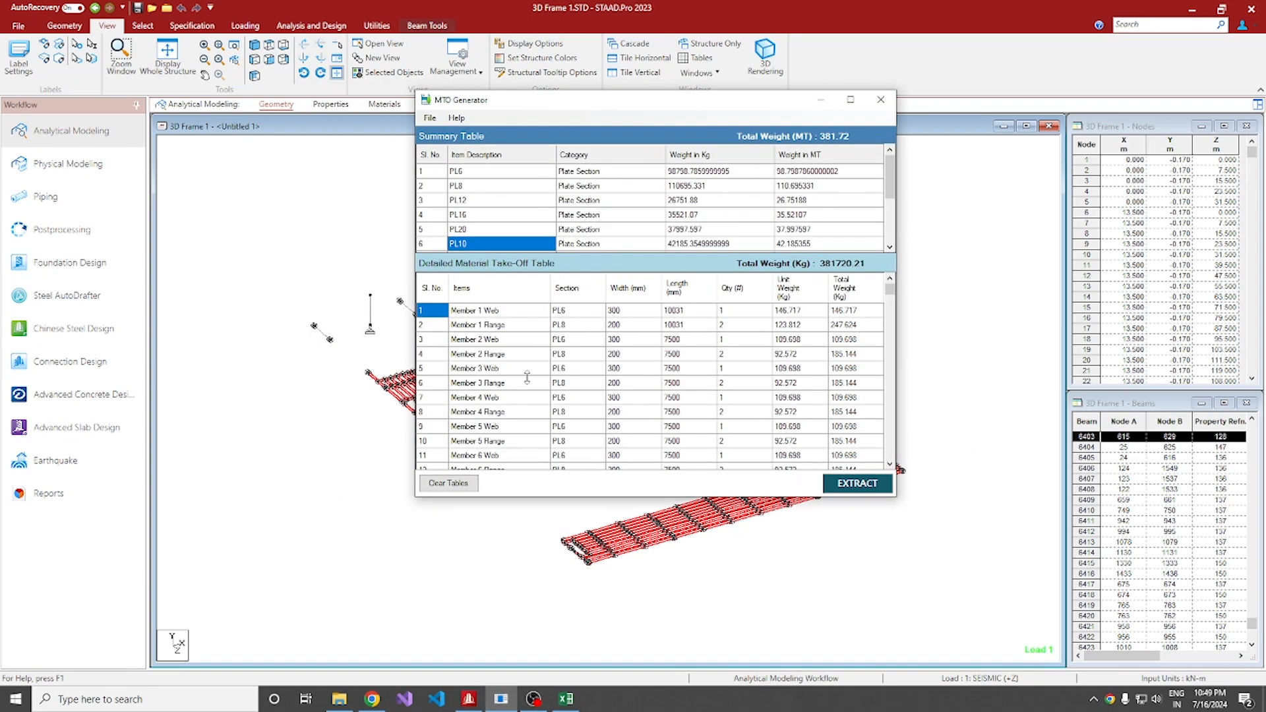
click(449, 484)
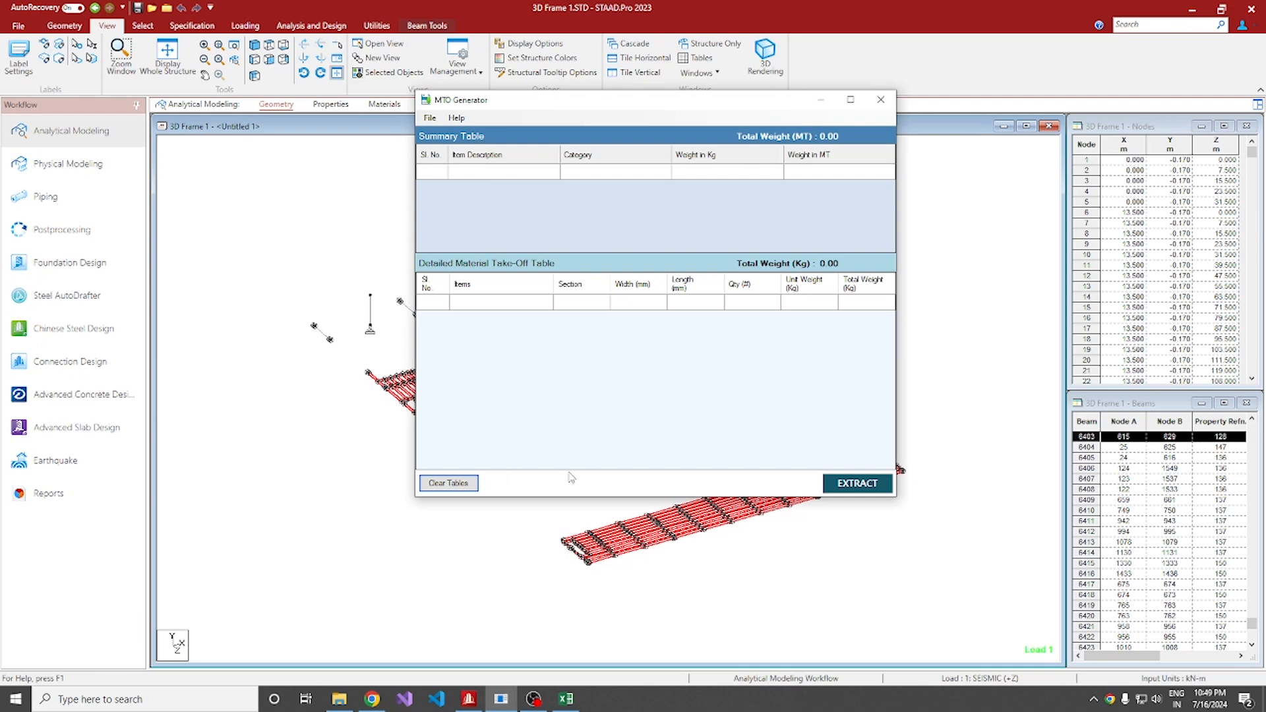
click(868, 485)
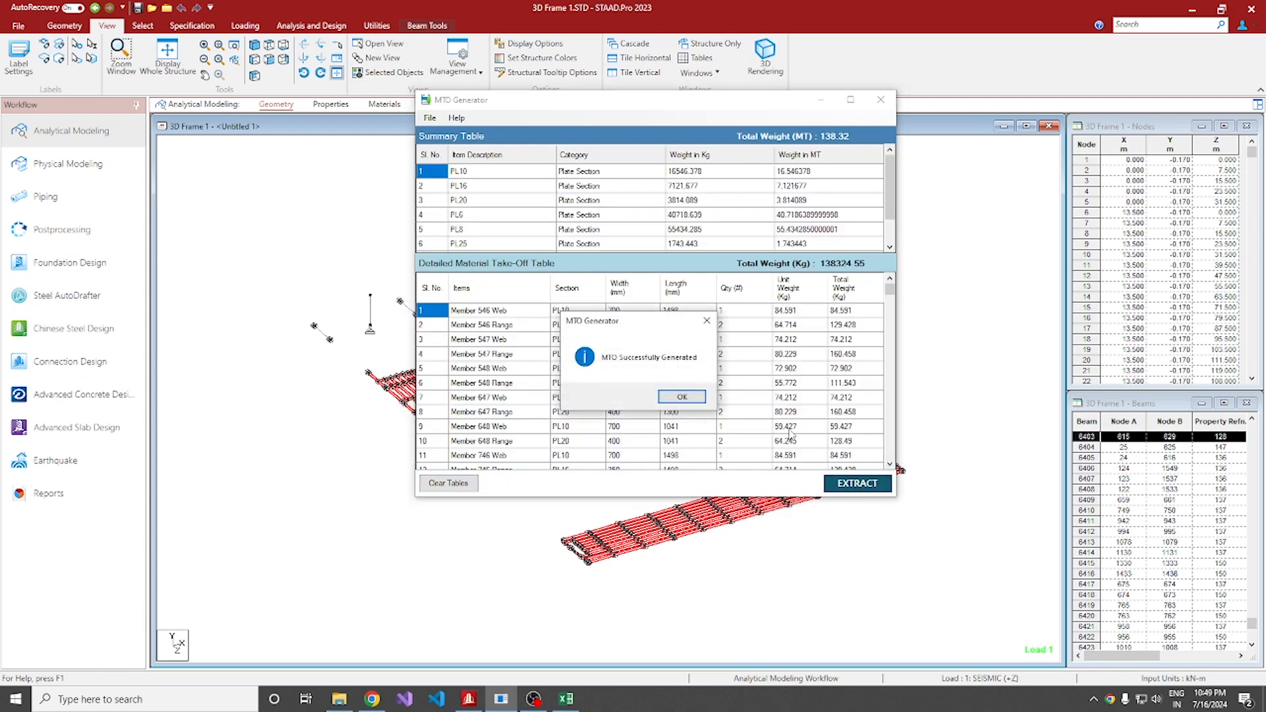
click(686, 397)
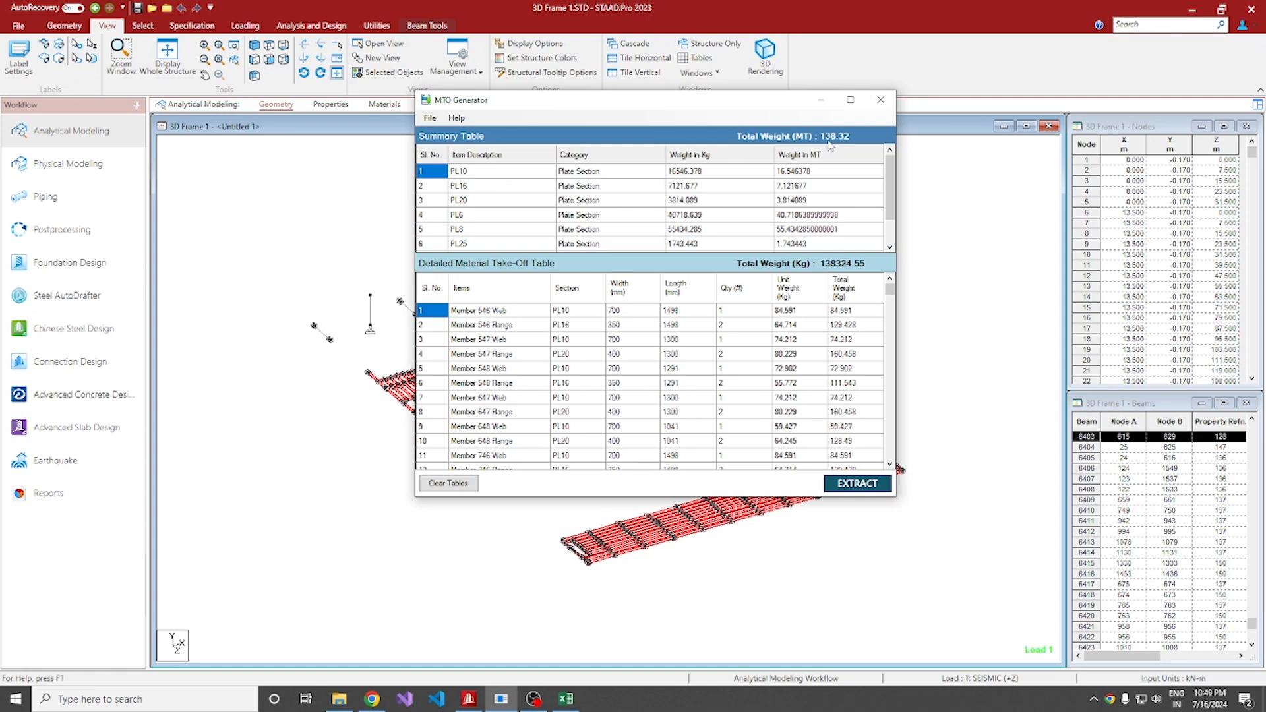
drag(700, 103, 772, 135)
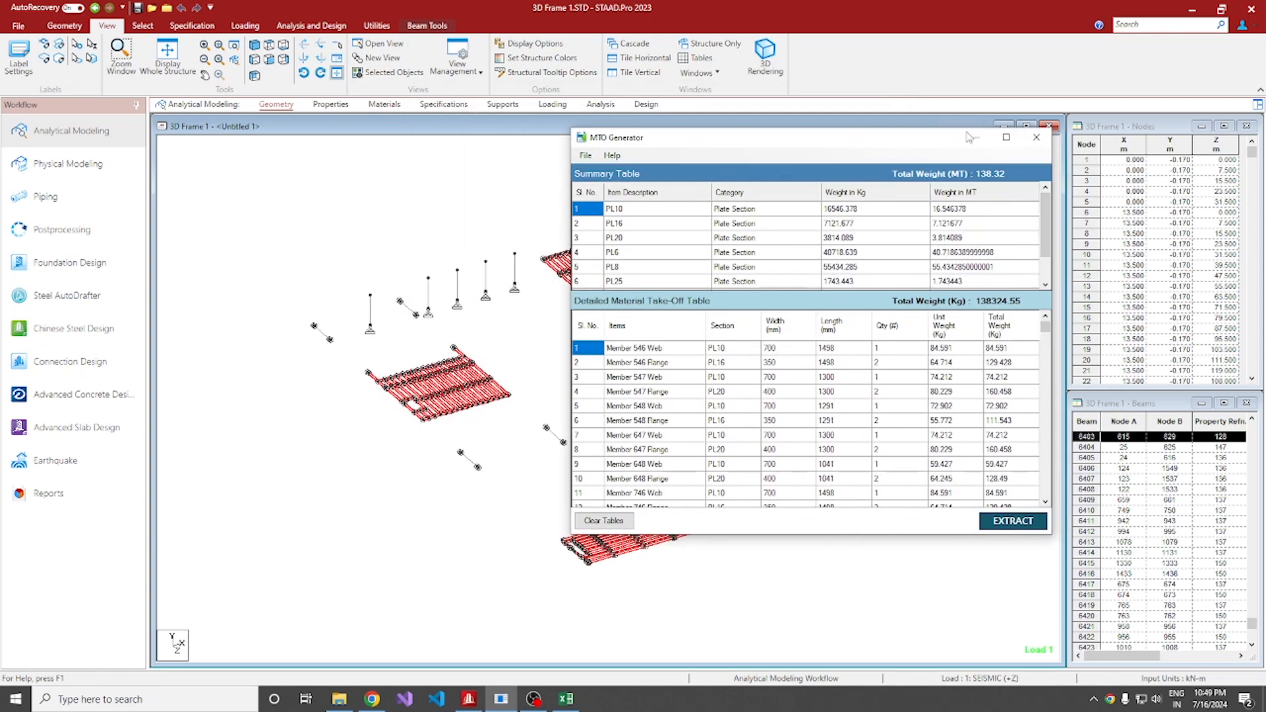
- Close MTO Generator, return to the whole-structure view, and highlight the members assigned the MEMBER TENSION specification
click(1037, 138)
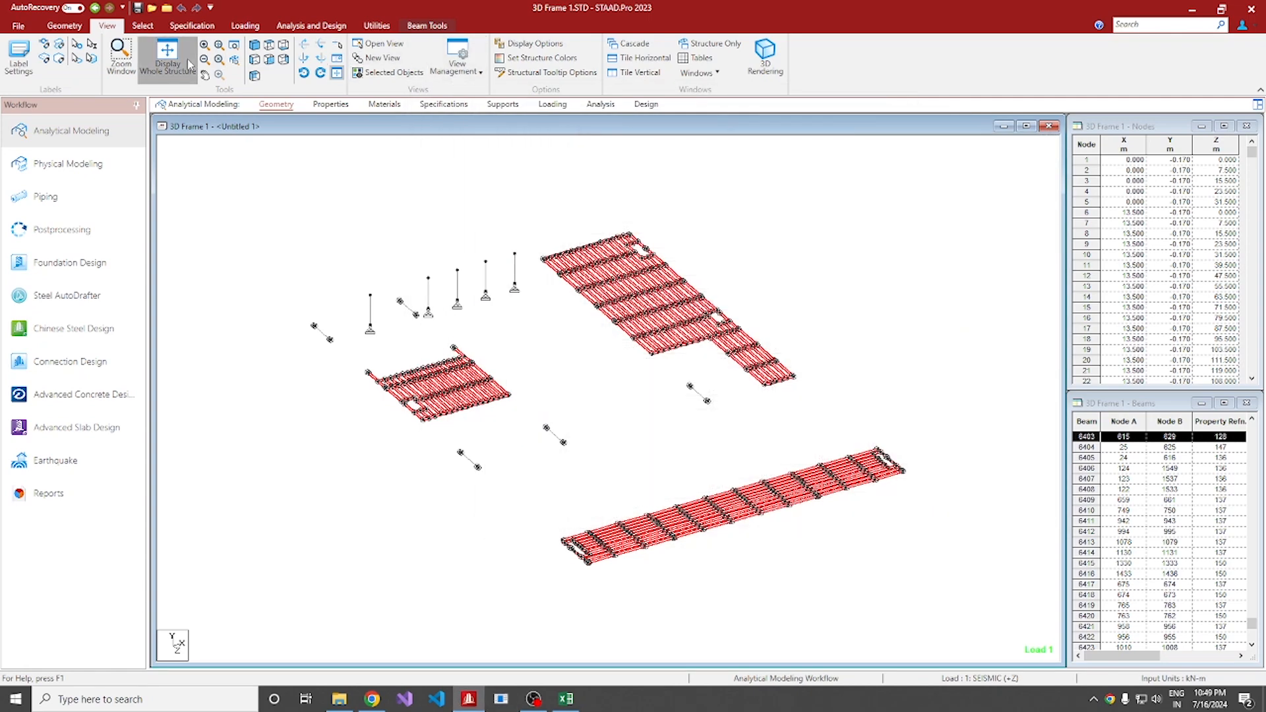
click(167, 58)
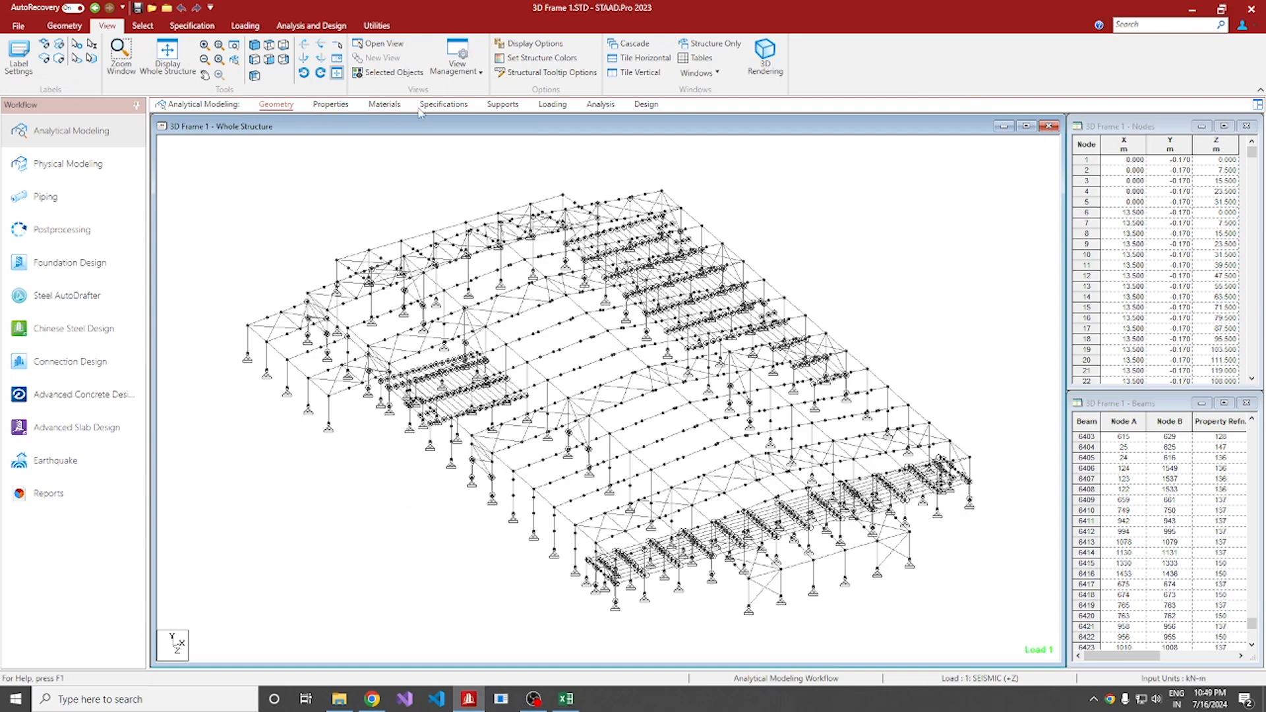
click(443, 105)
scroll(1142, 465, down, 5)
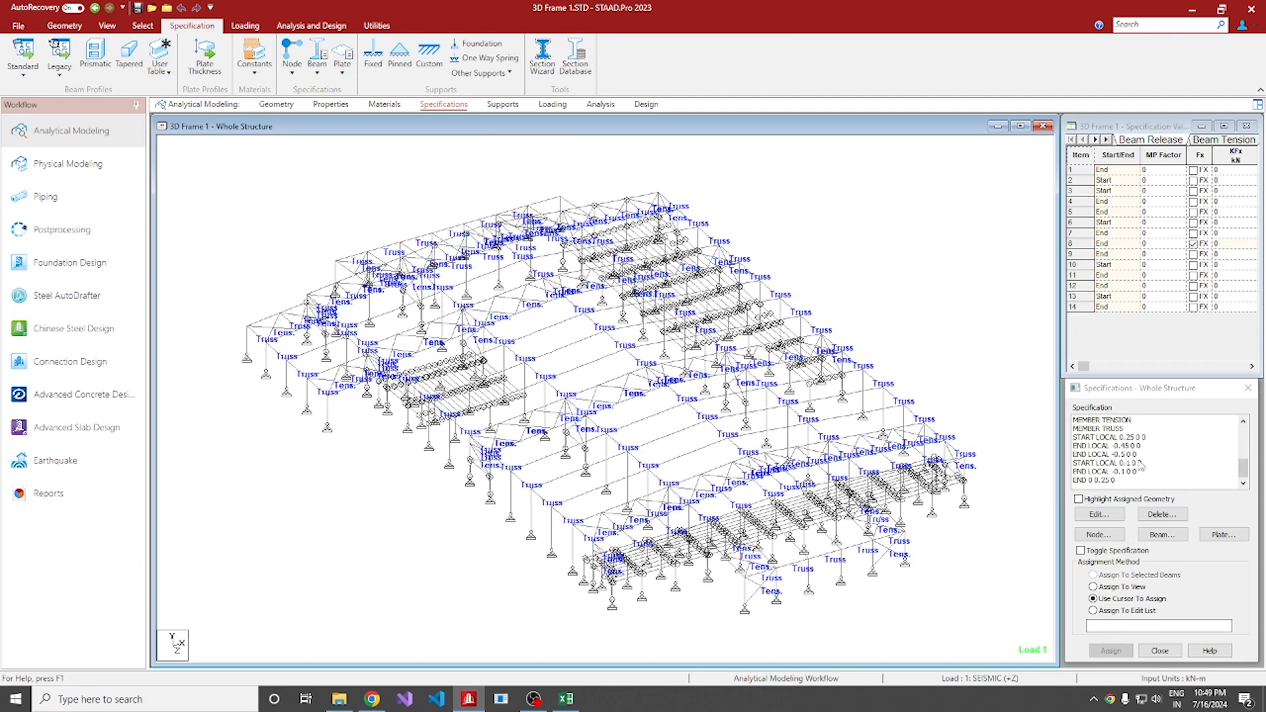
click(1119, 429)
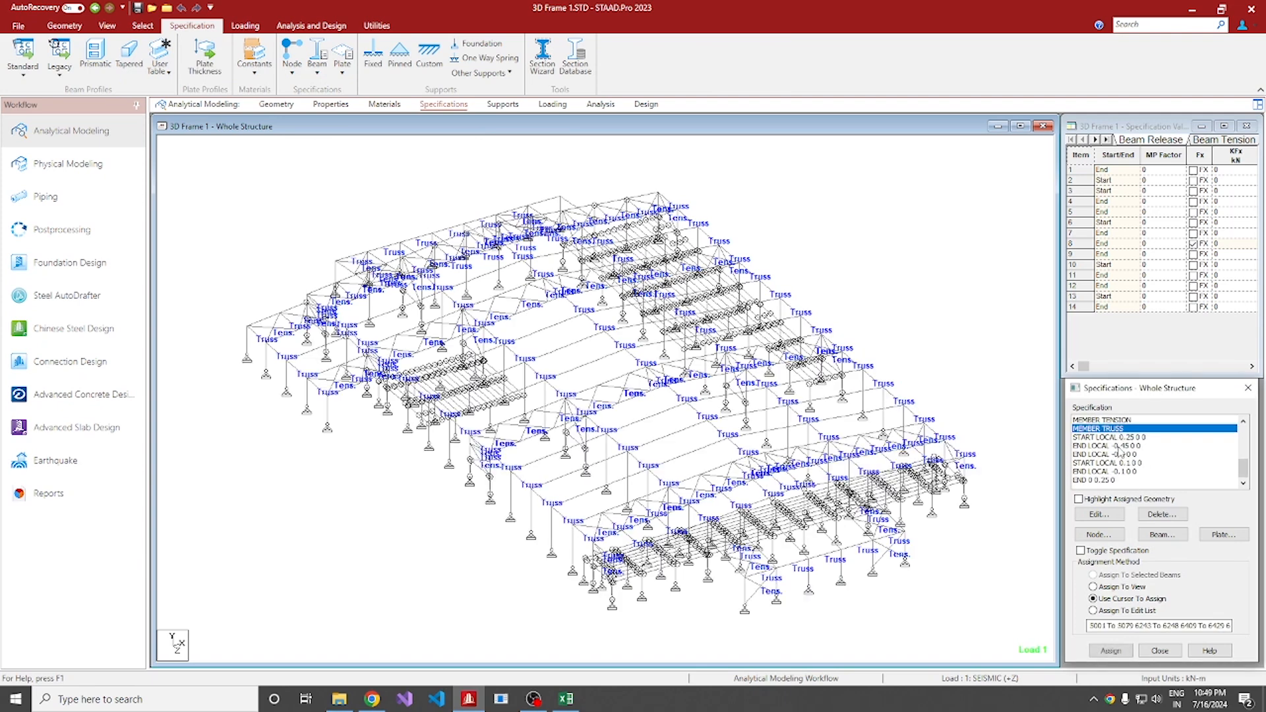
click(1121, 420)
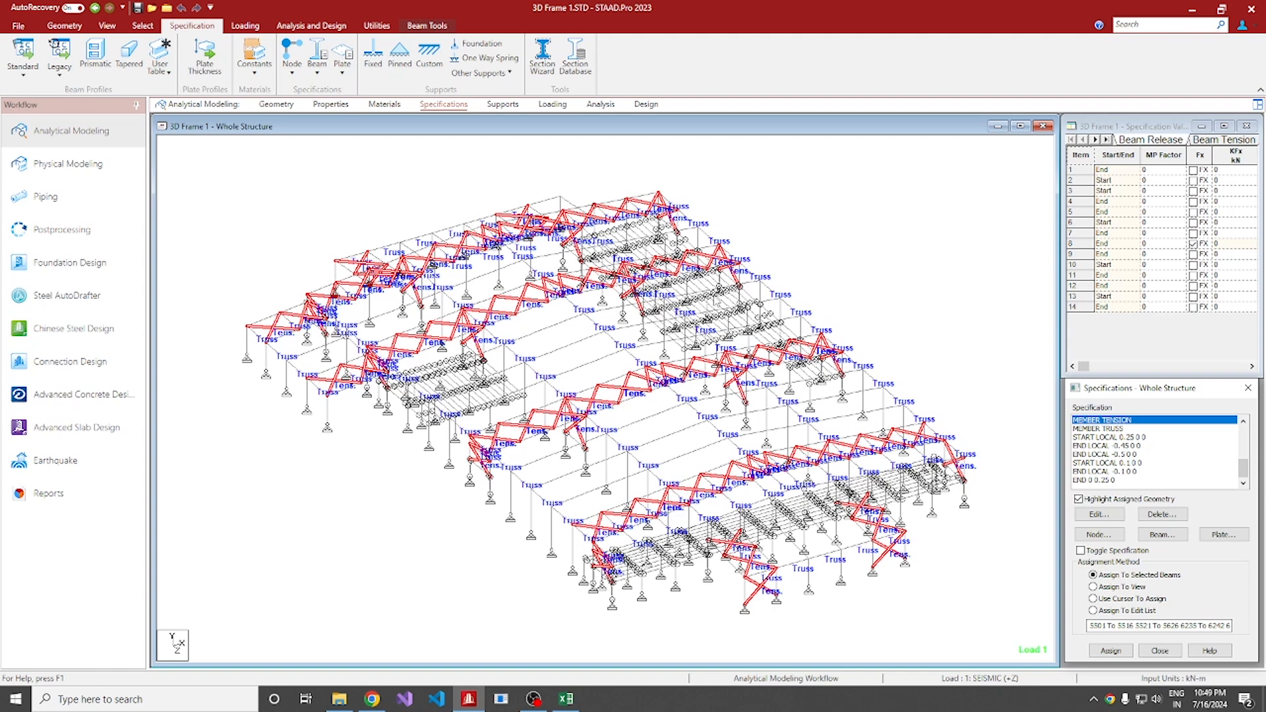
- Open MTO Generator, extract the take-off for the highlighted tension members, and close it after viewing the tables
click(506, 698)
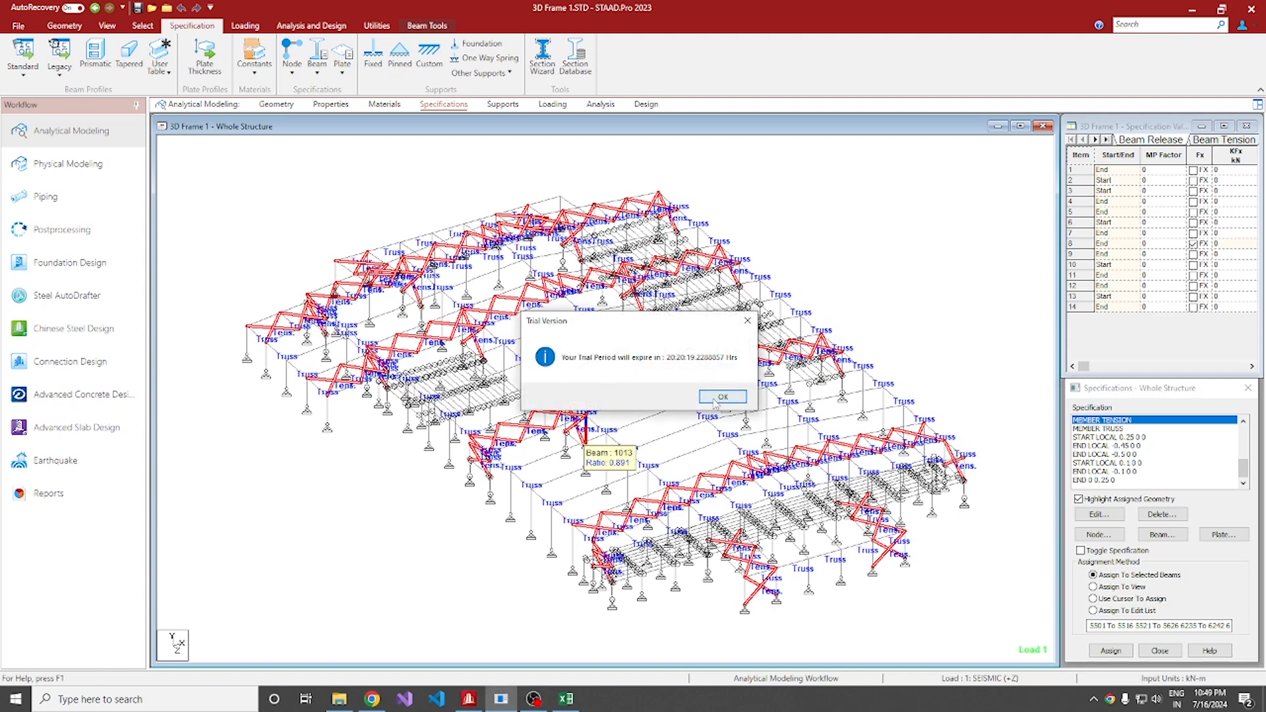
click(722, 396)
drag(324, 31, 977, 81)
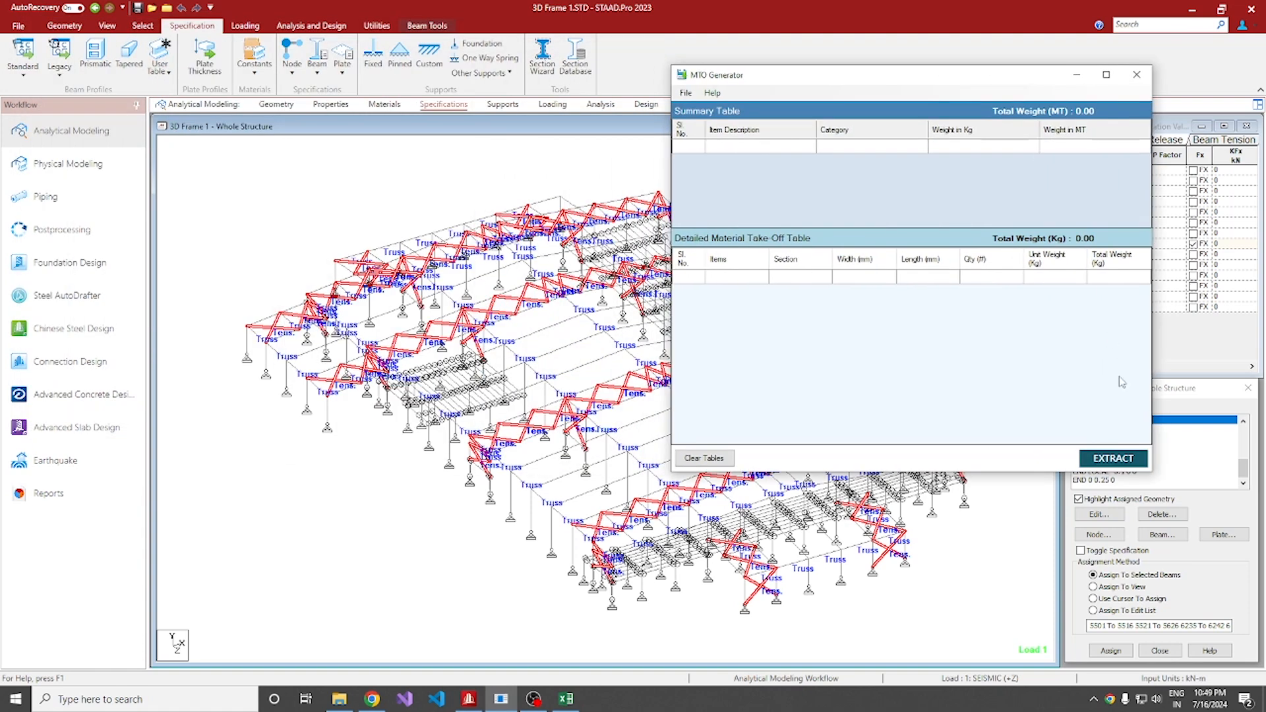
click(1110, 455)
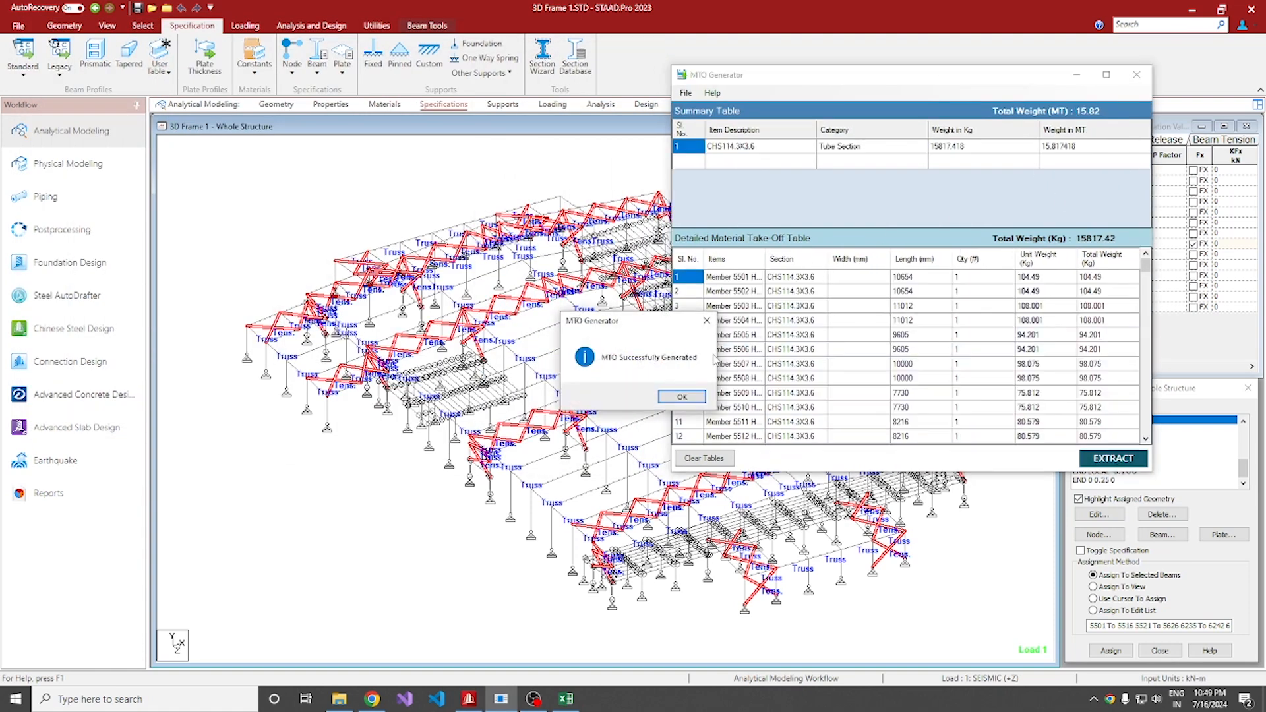
click(683, 397)
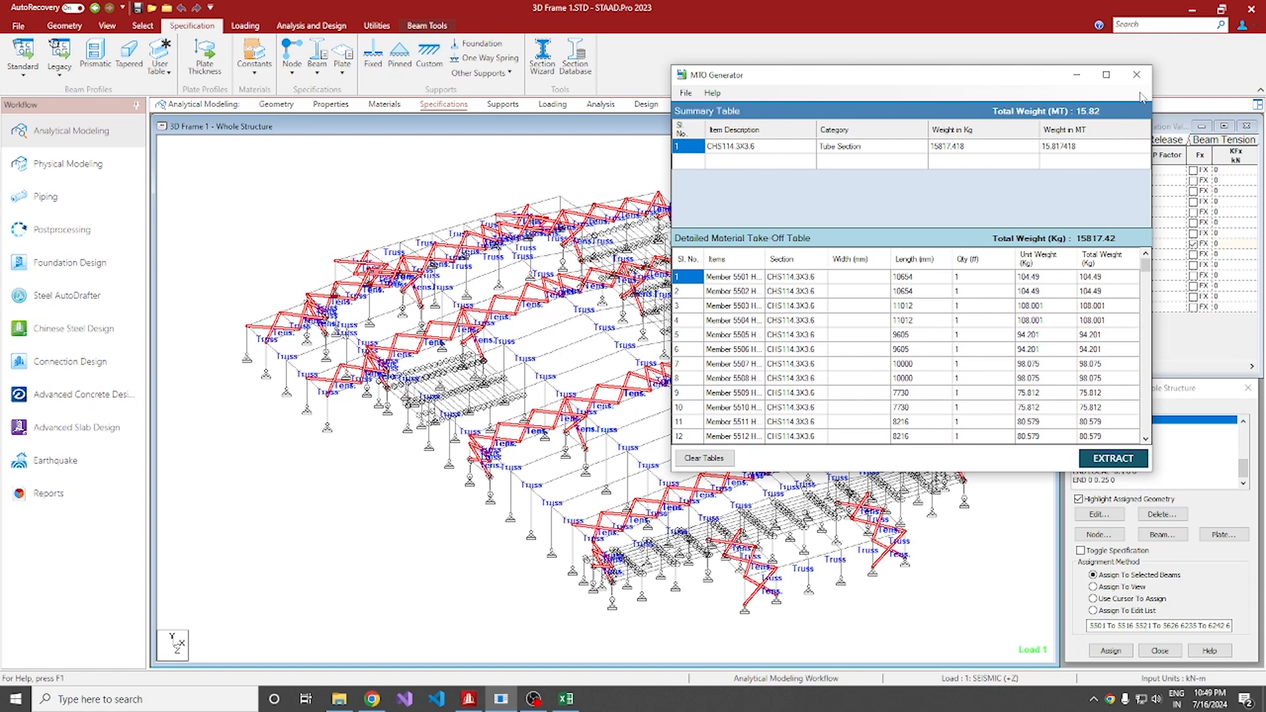
drag(1008, 74, 861, 150)
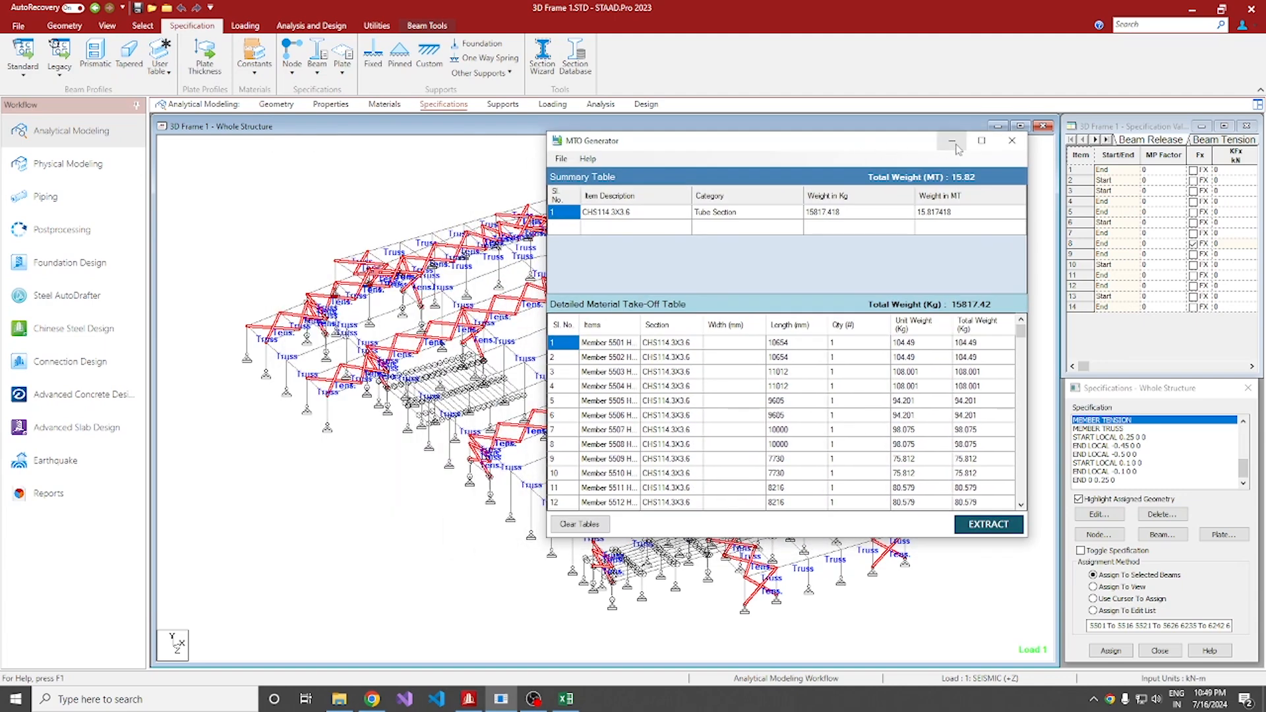
click(1005, 139)
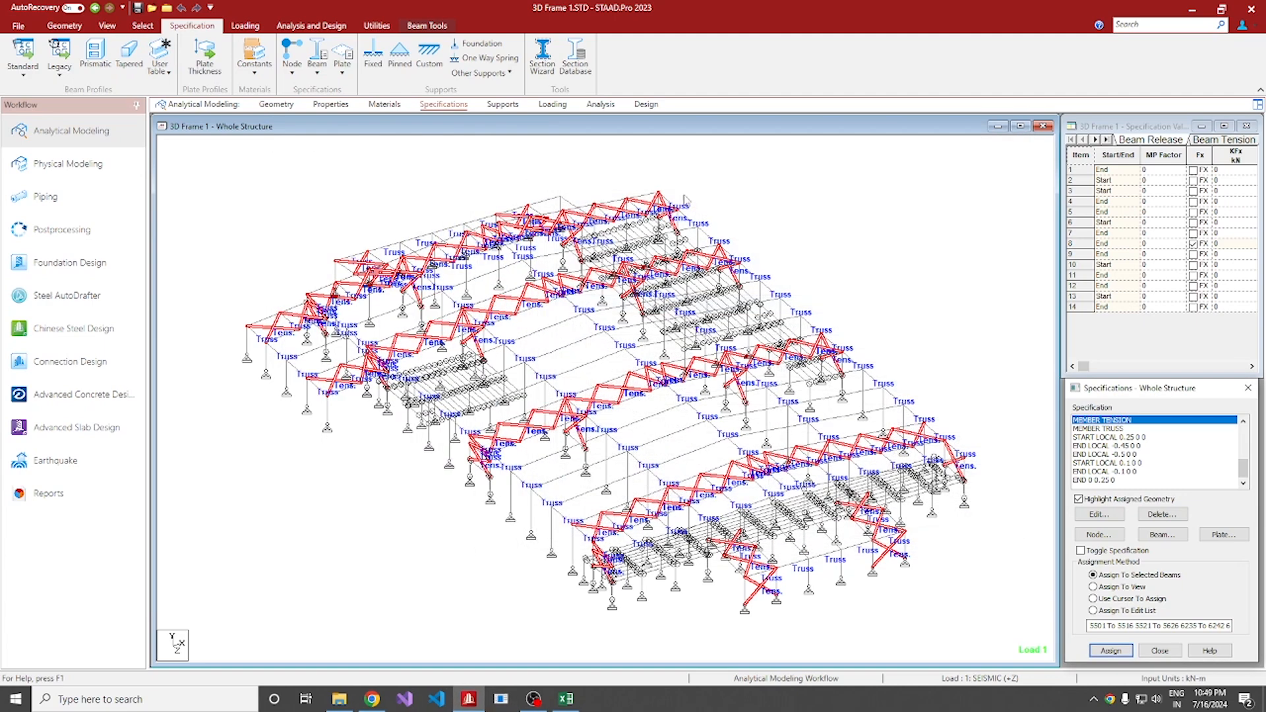
- Open the legacy profile database from the section properties and browse the country tables, including the Dutch Solid Round sections
click(331, 106)
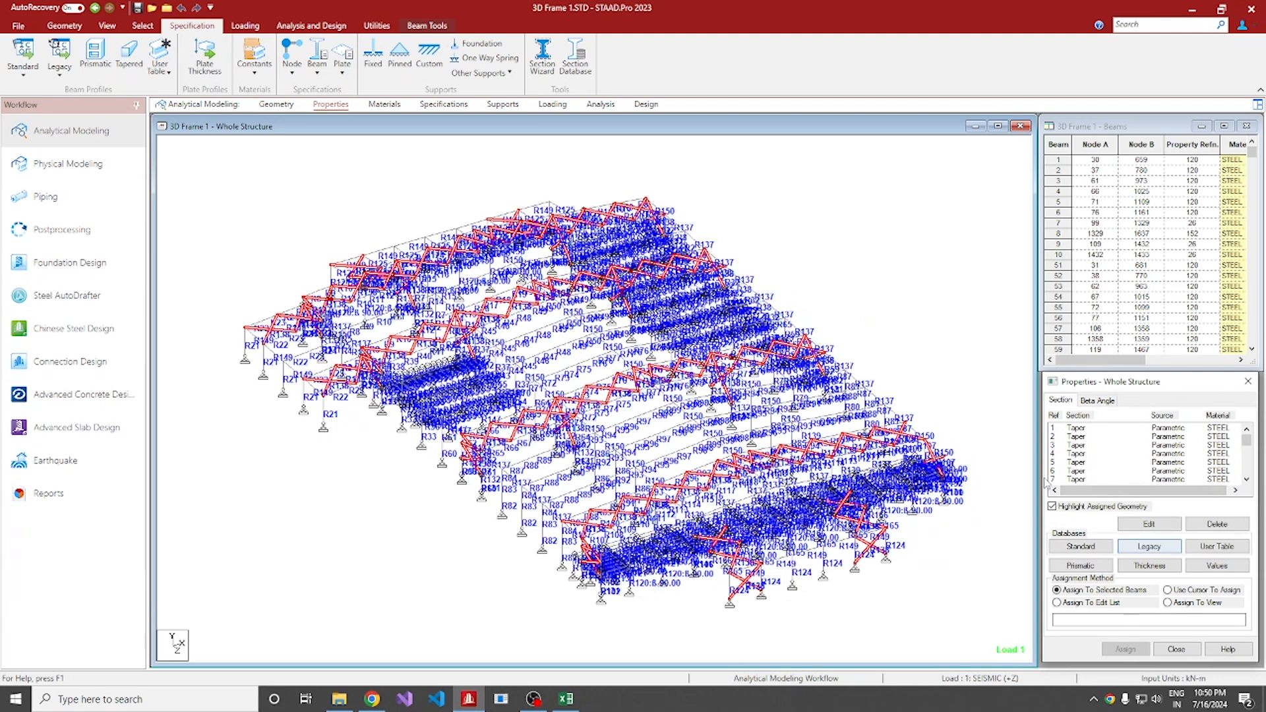
click(1150, 547)
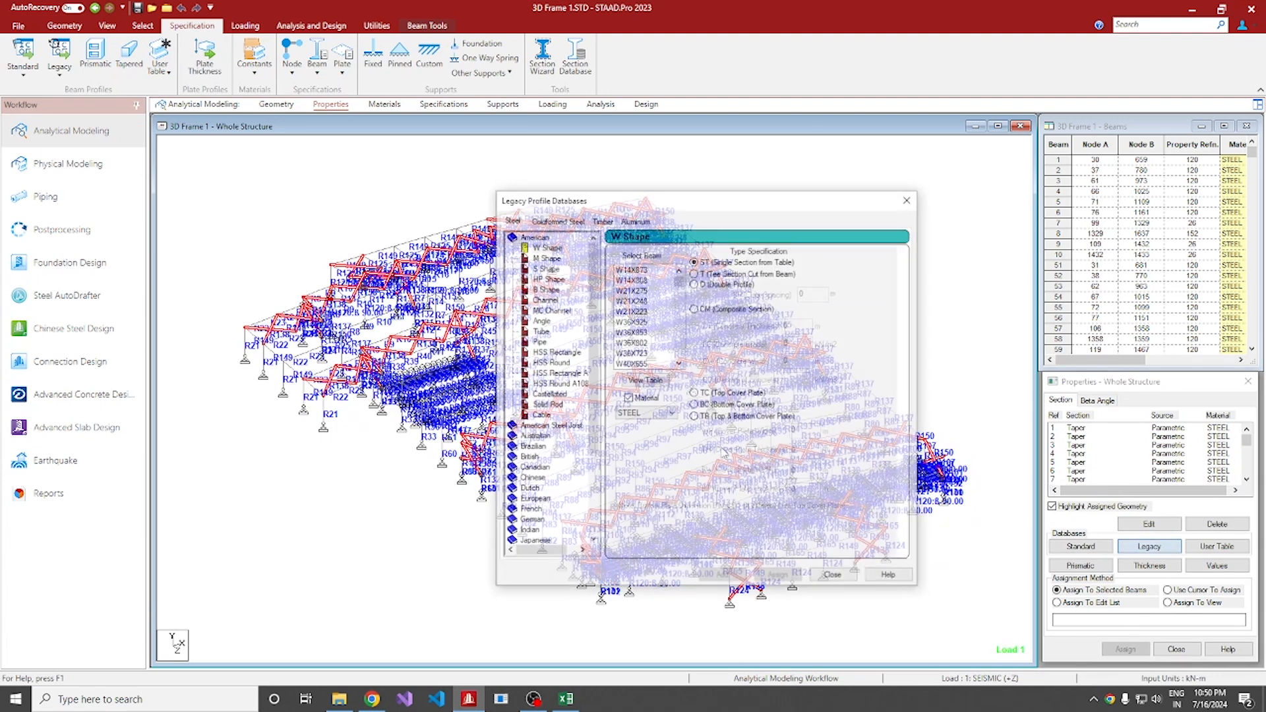
double_click(531, 236)
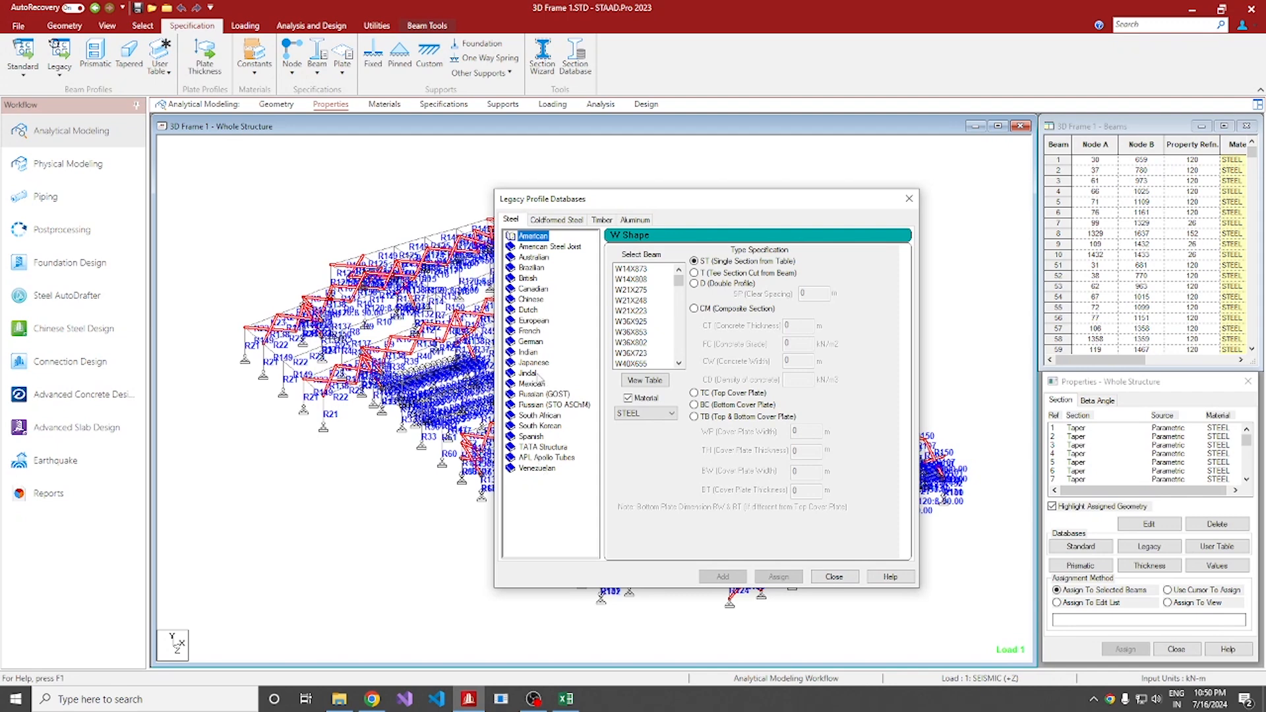
double_click(531, 311)
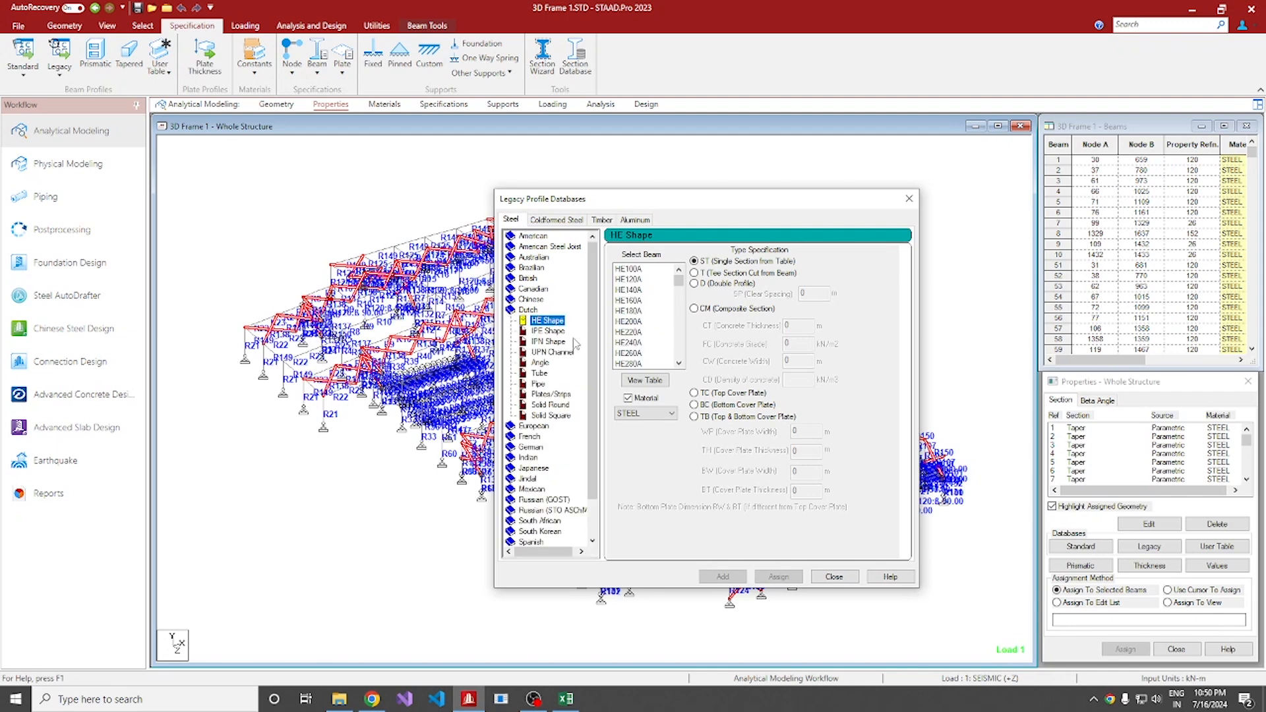
click(550, 406)
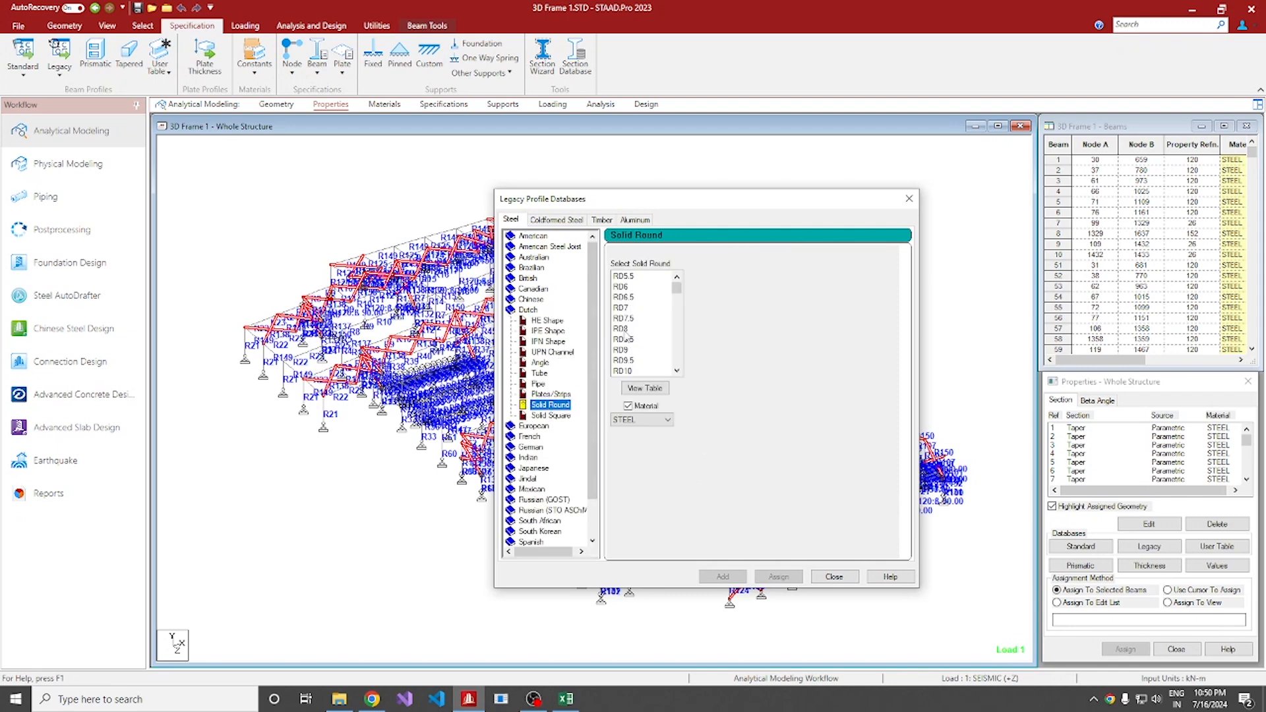
click(539, 310)
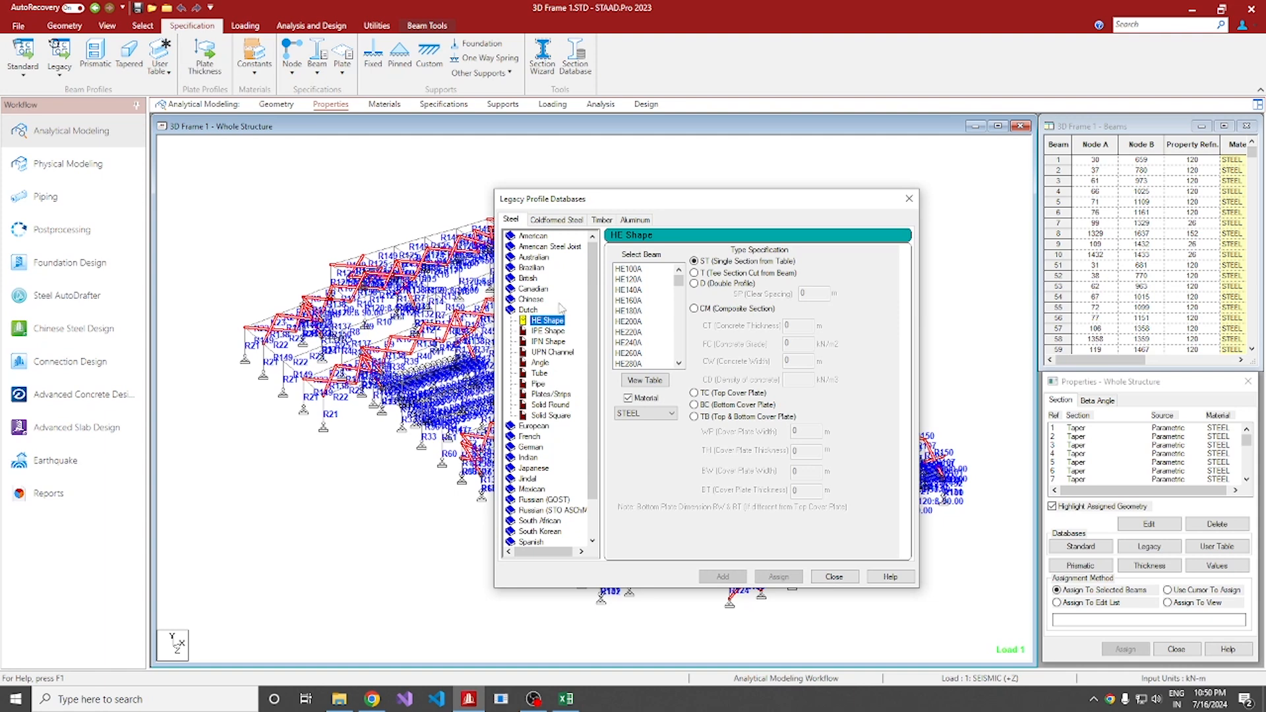
scroll(538, 440, down, 2)
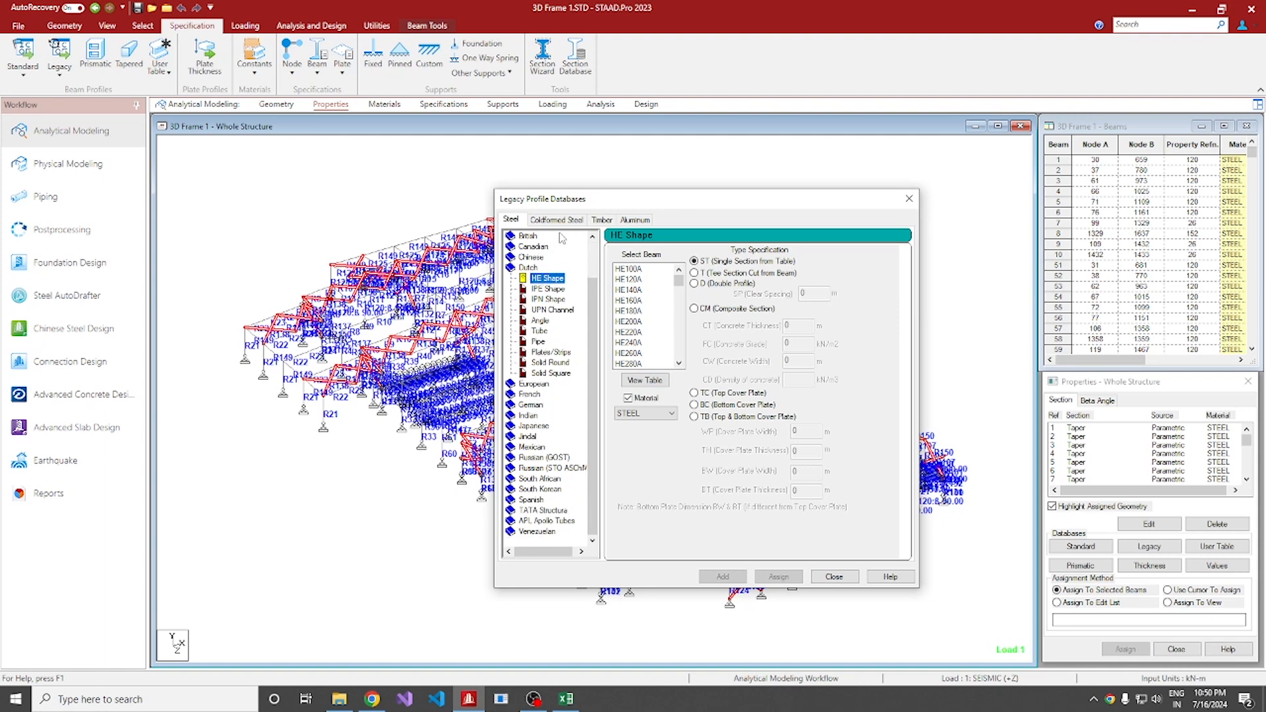
scroll(538, 383, up, 2)
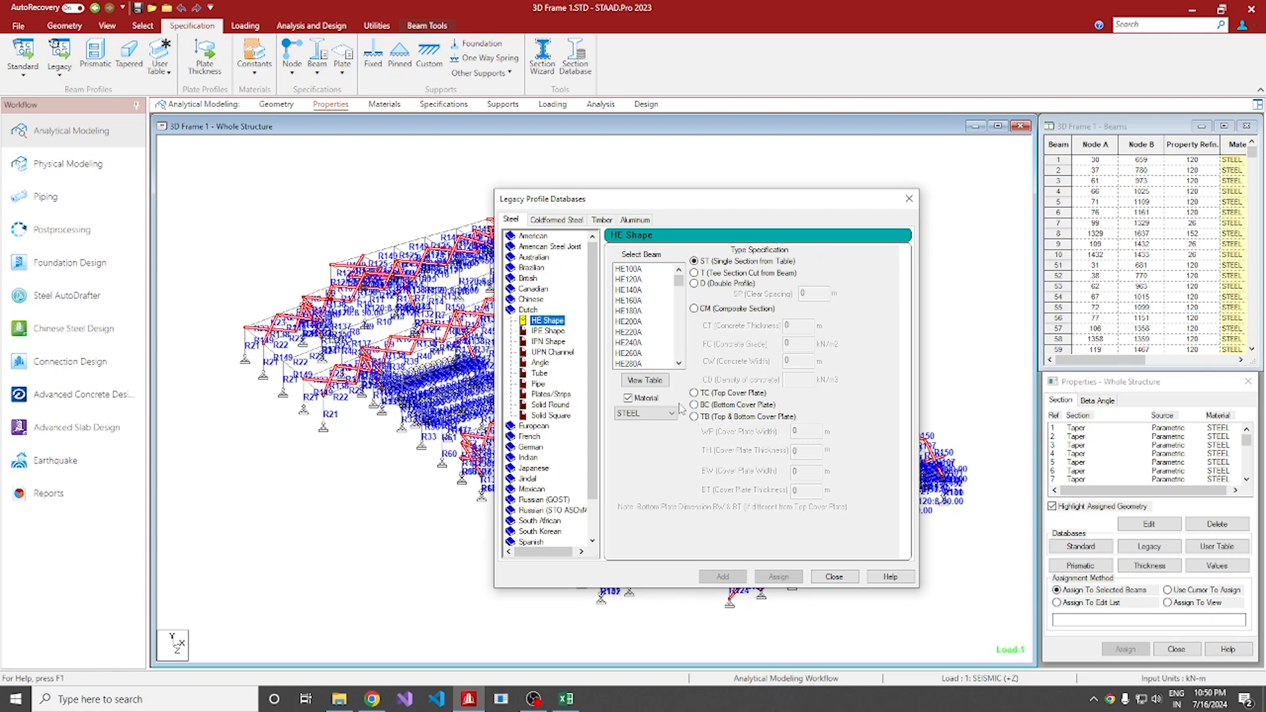
- Add the British UB914X305X224 section with a 0.3 m by 0.02 m top cover plate and a 0.4 m by 0.03 m bottom plate
click(527, 278)
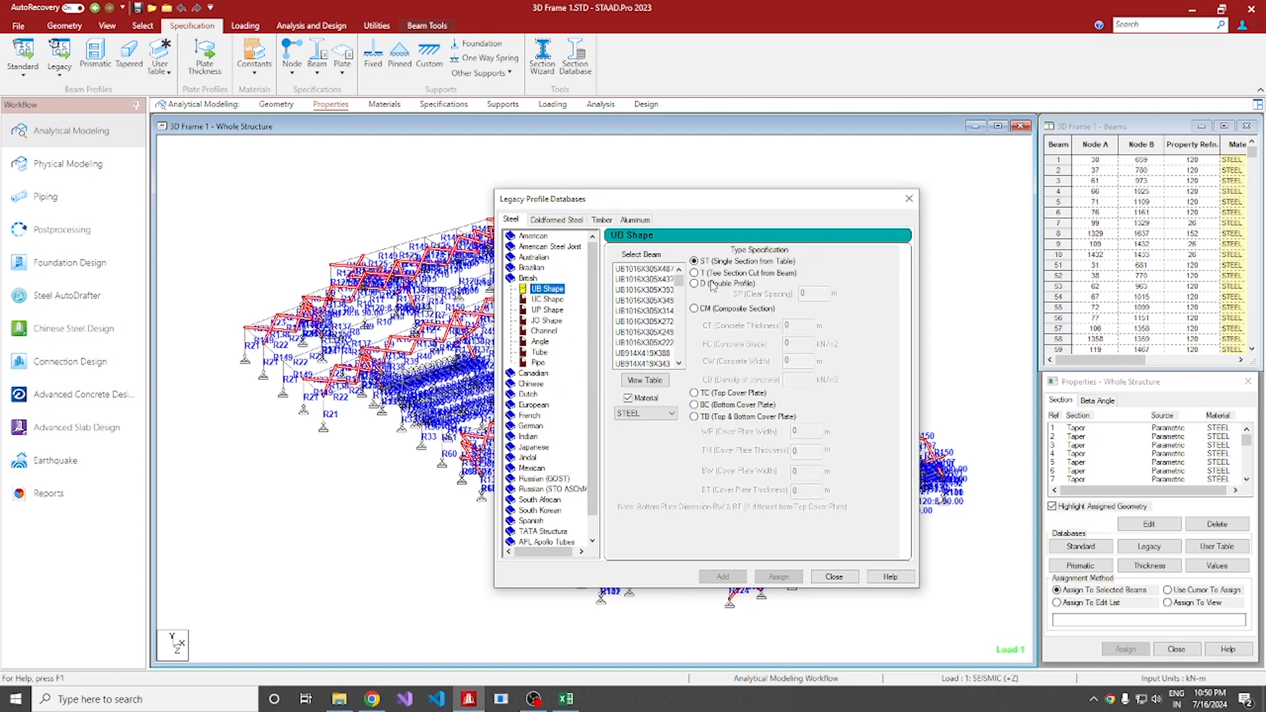
click(668, 332)
scroll(673, 336, down, 2)
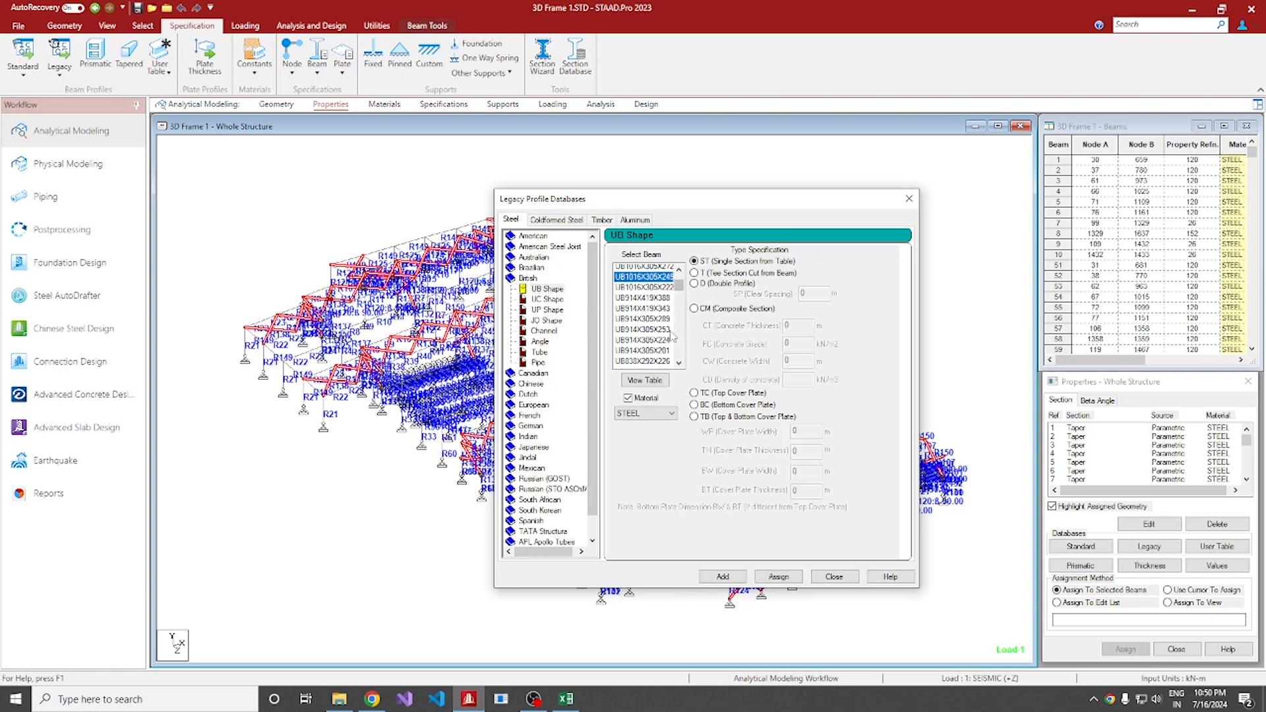
click(656, 333)
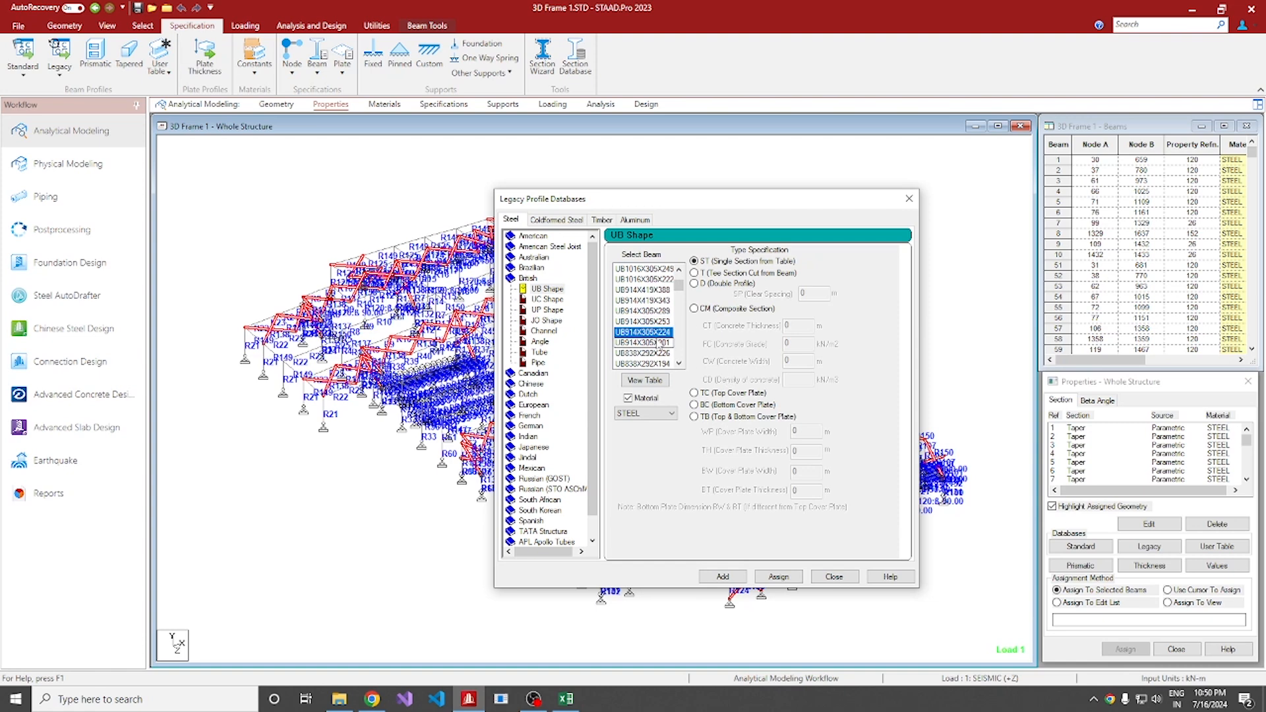
click(737, 395)
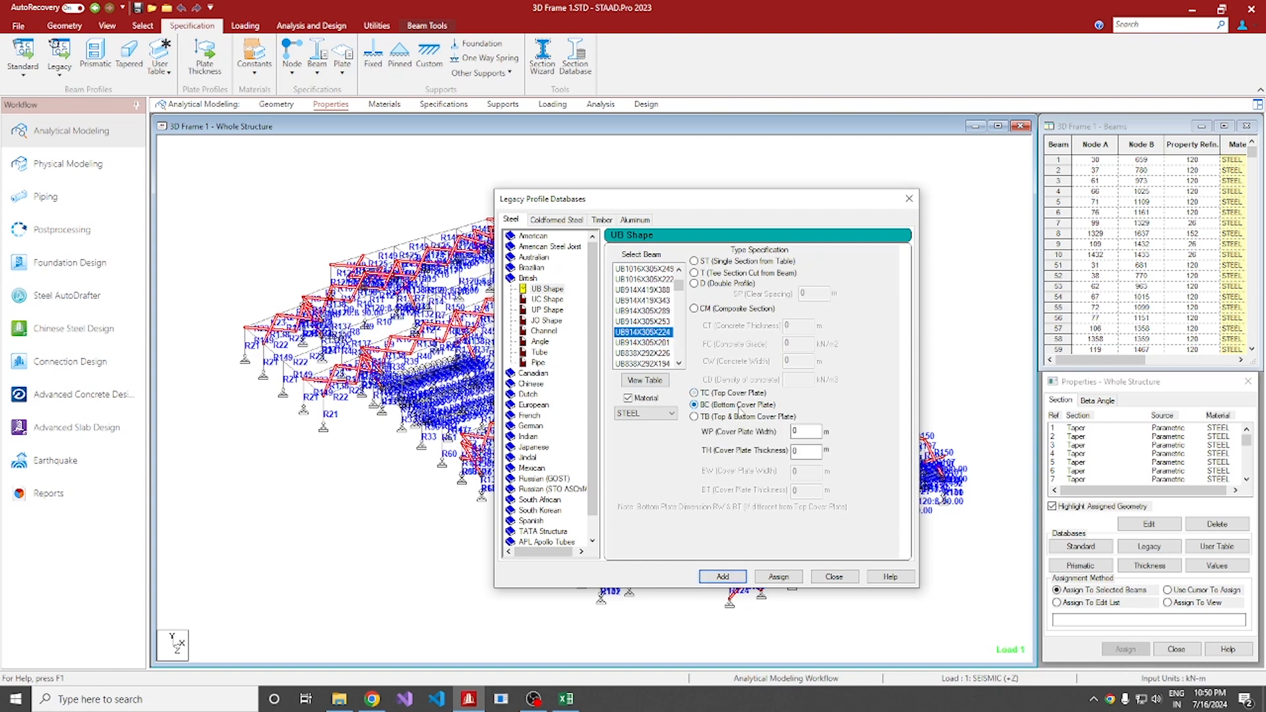
click(740, 418)
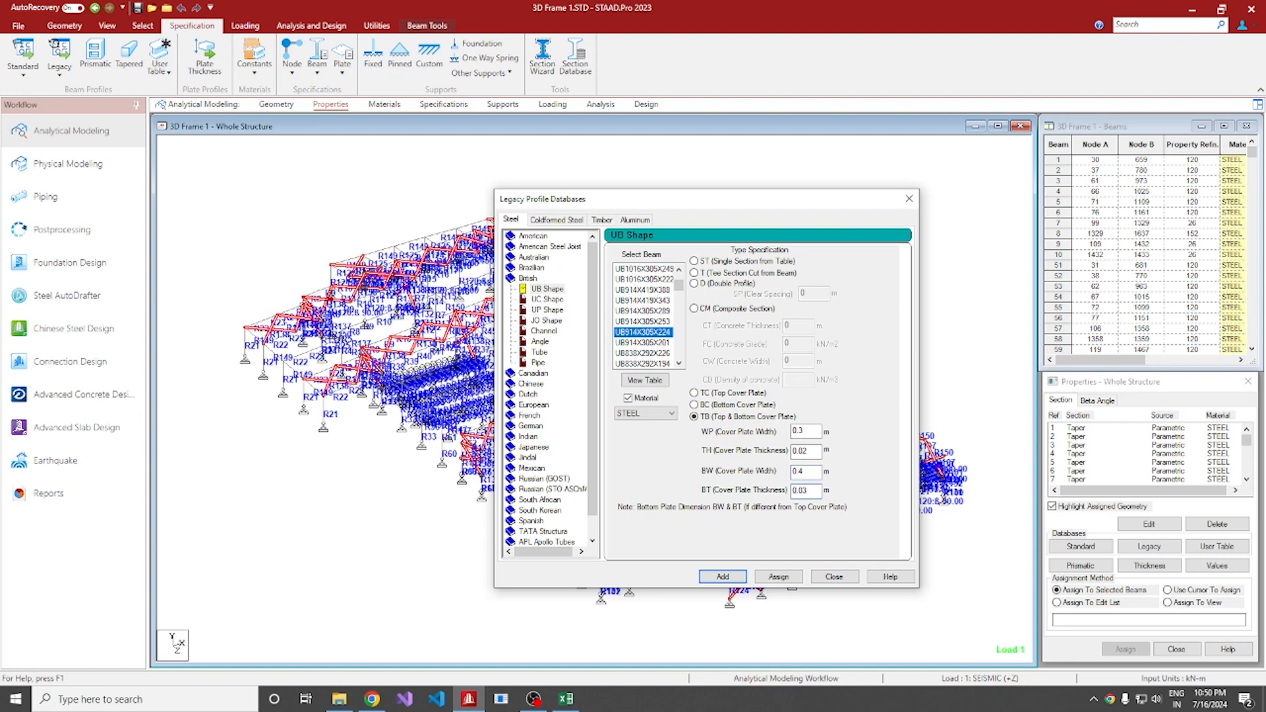
click(723, 577)
click(834, 577)
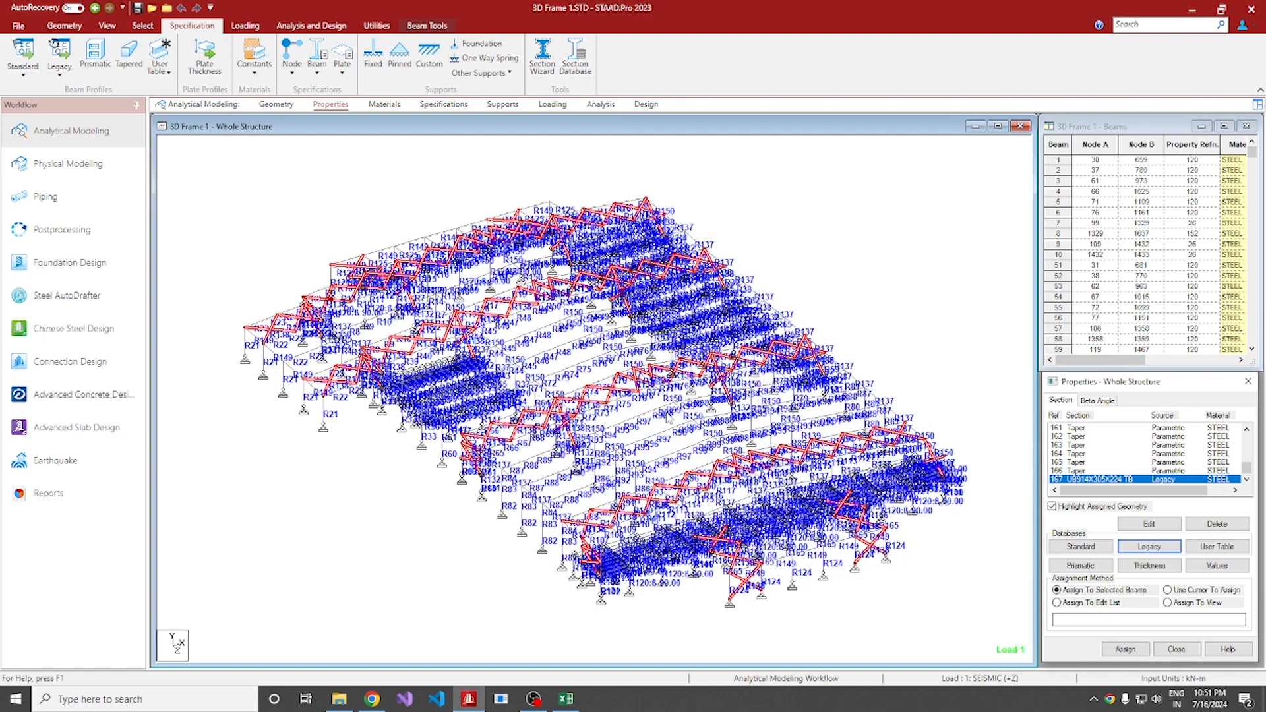
- Window-select a small group of columns and adjoining members along the near side wall and assign them the UB914X305X224 TB section
click(541, 527)
ctrl+click(560, 537)
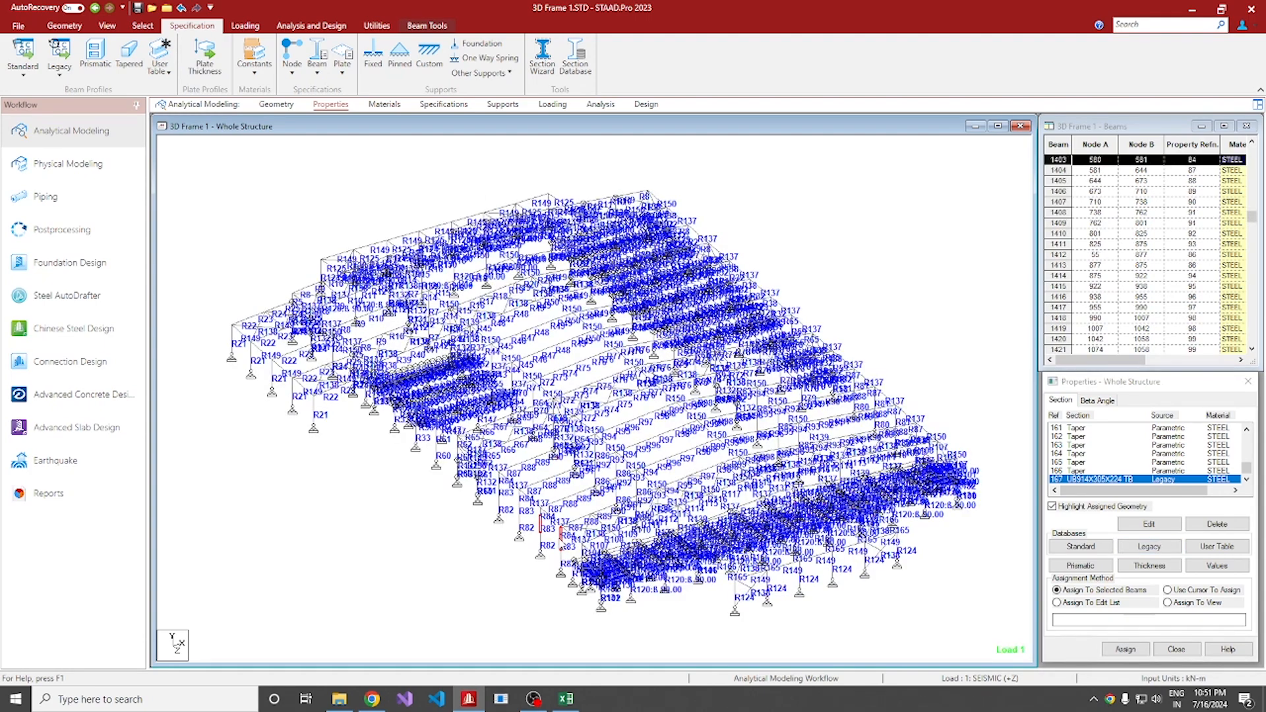
drag(521, 473, 583, 572)
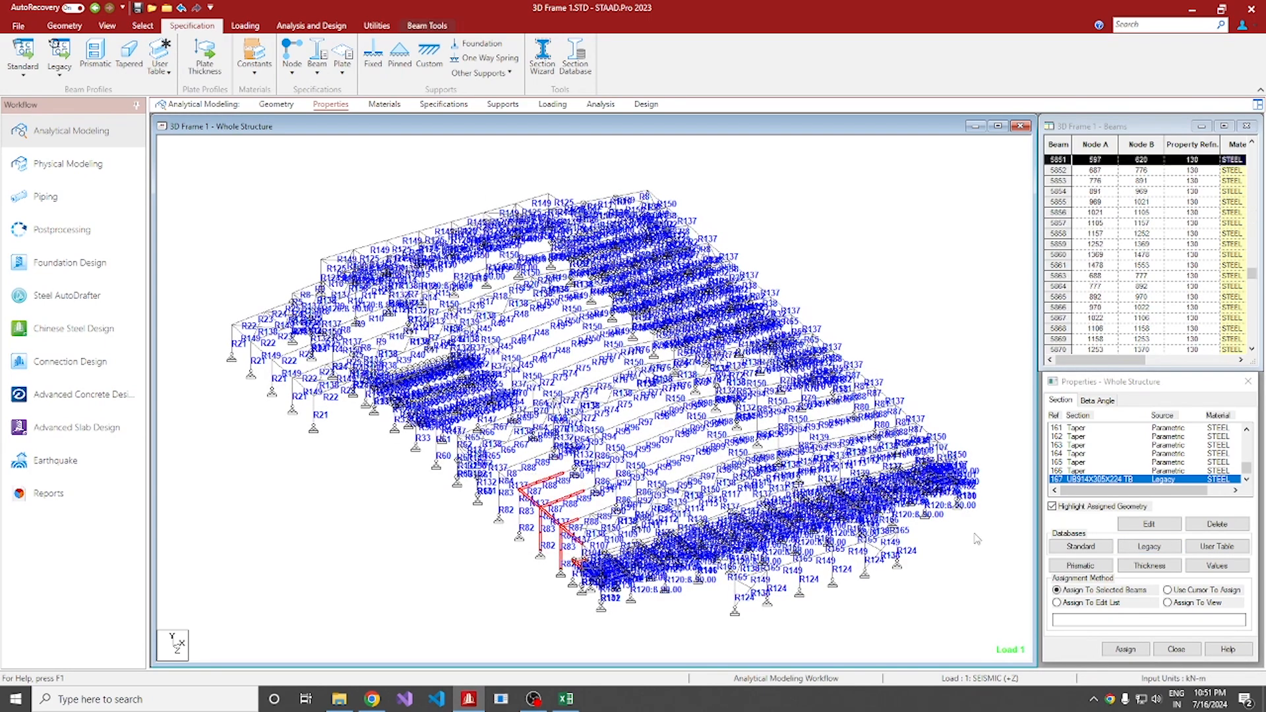
click(1126, 649)
click(1172, 566)
click(1172, 565)
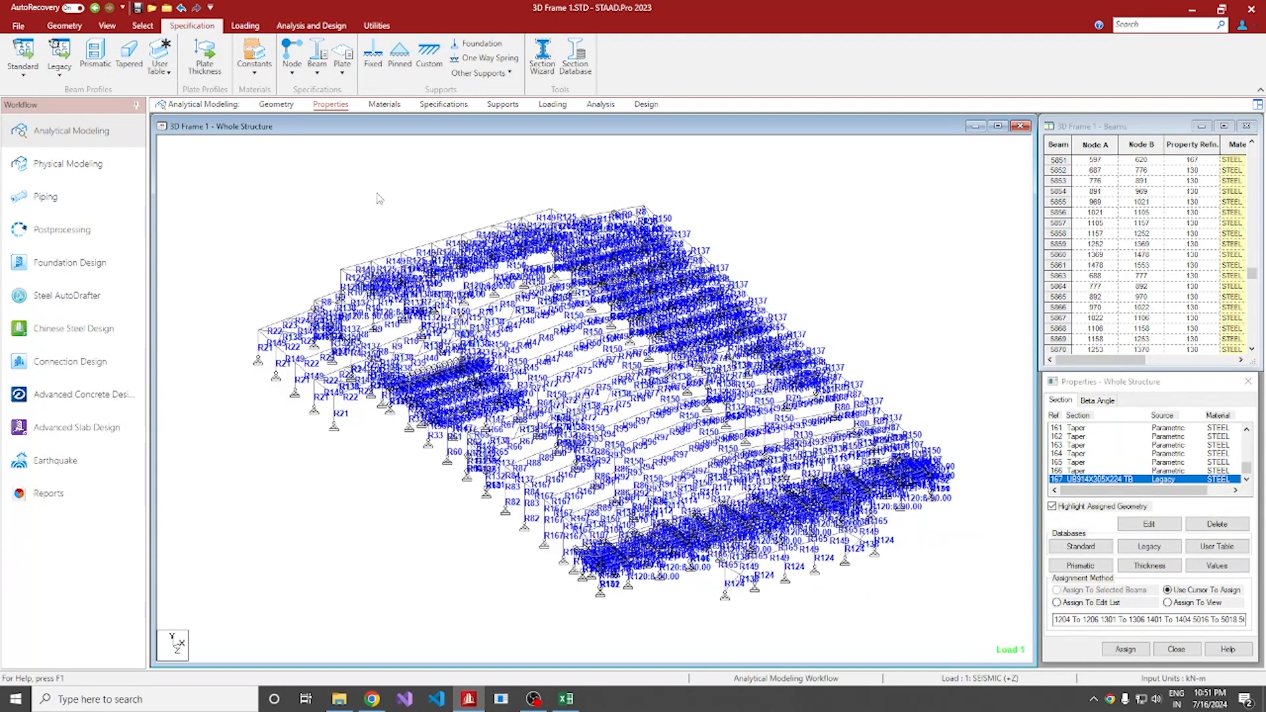
- Window-select most of the structure, including the reassigned members, and extract their material take-off with MTO Generator
drag(379, 198, 872, 603)
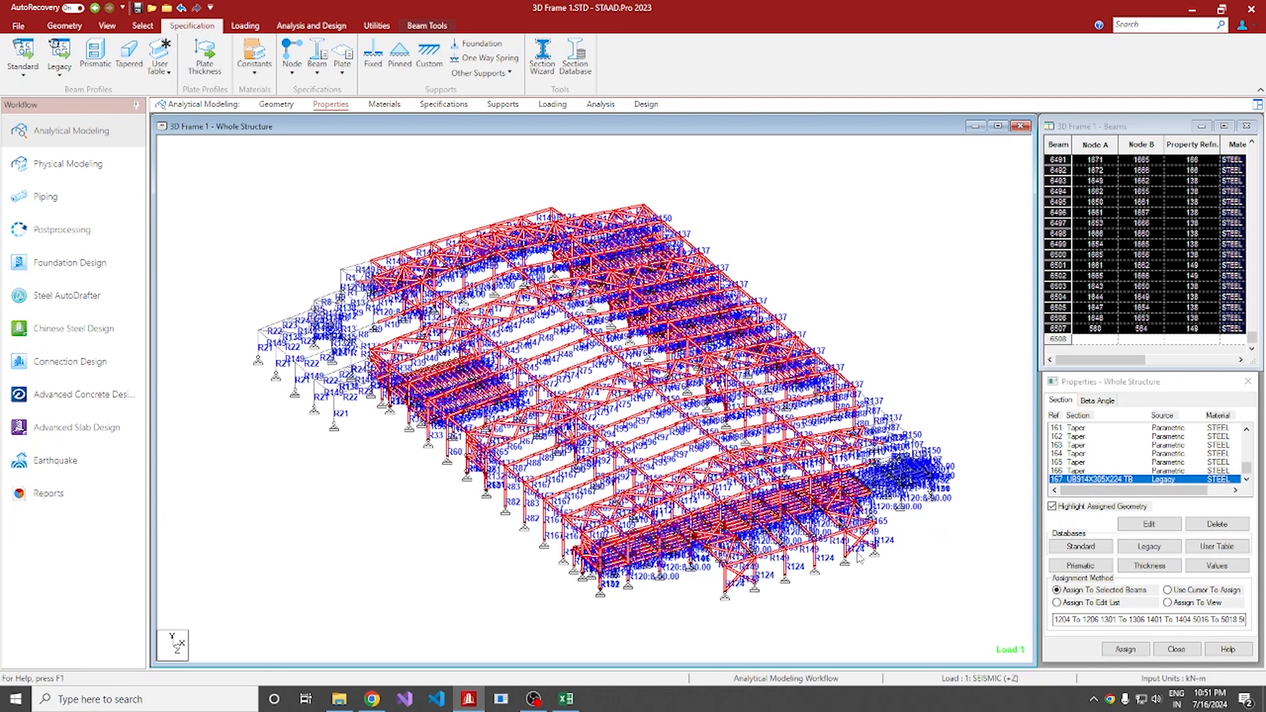
click(502, 701)
click(714, 399)
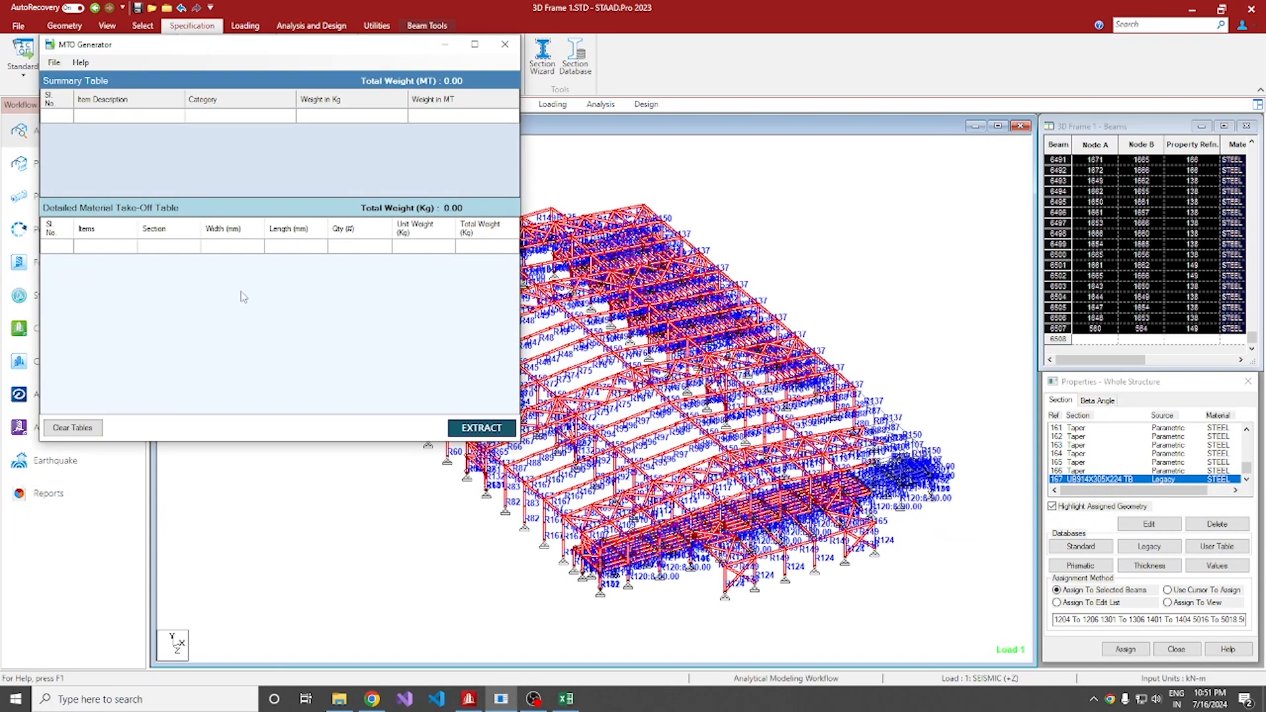
drag(183, 45, 410, 74)
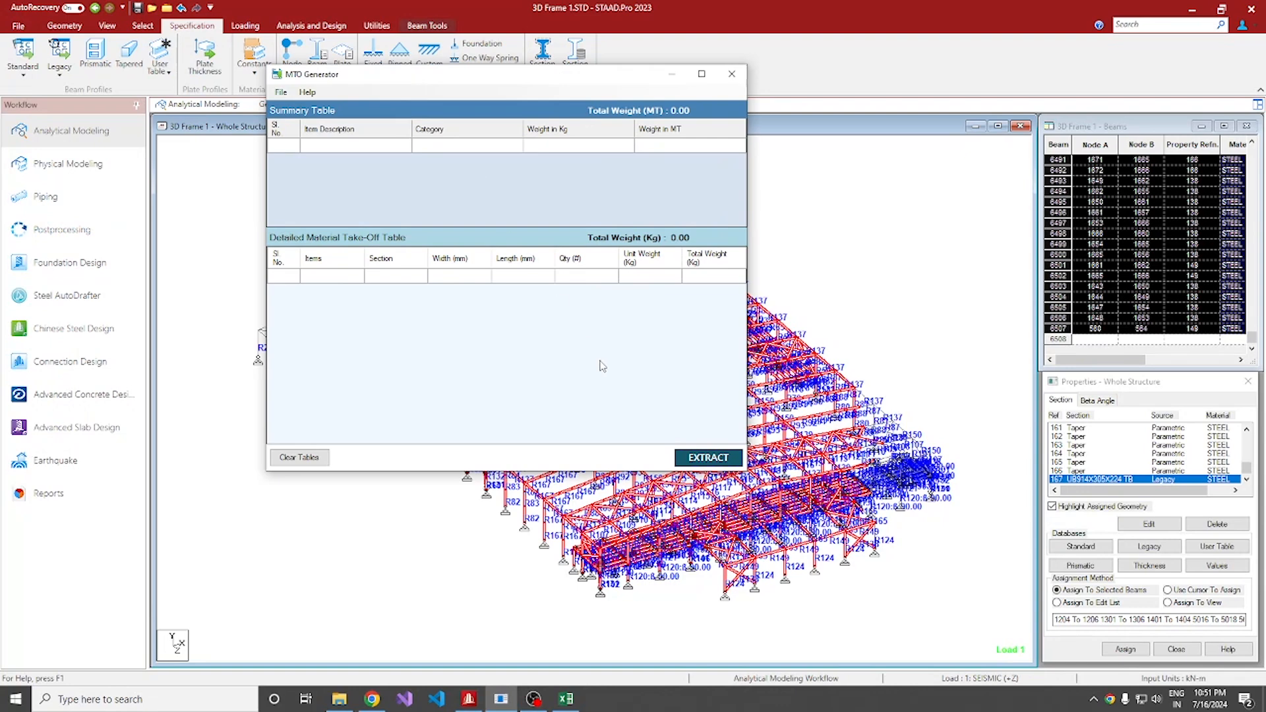
click(699, 459)
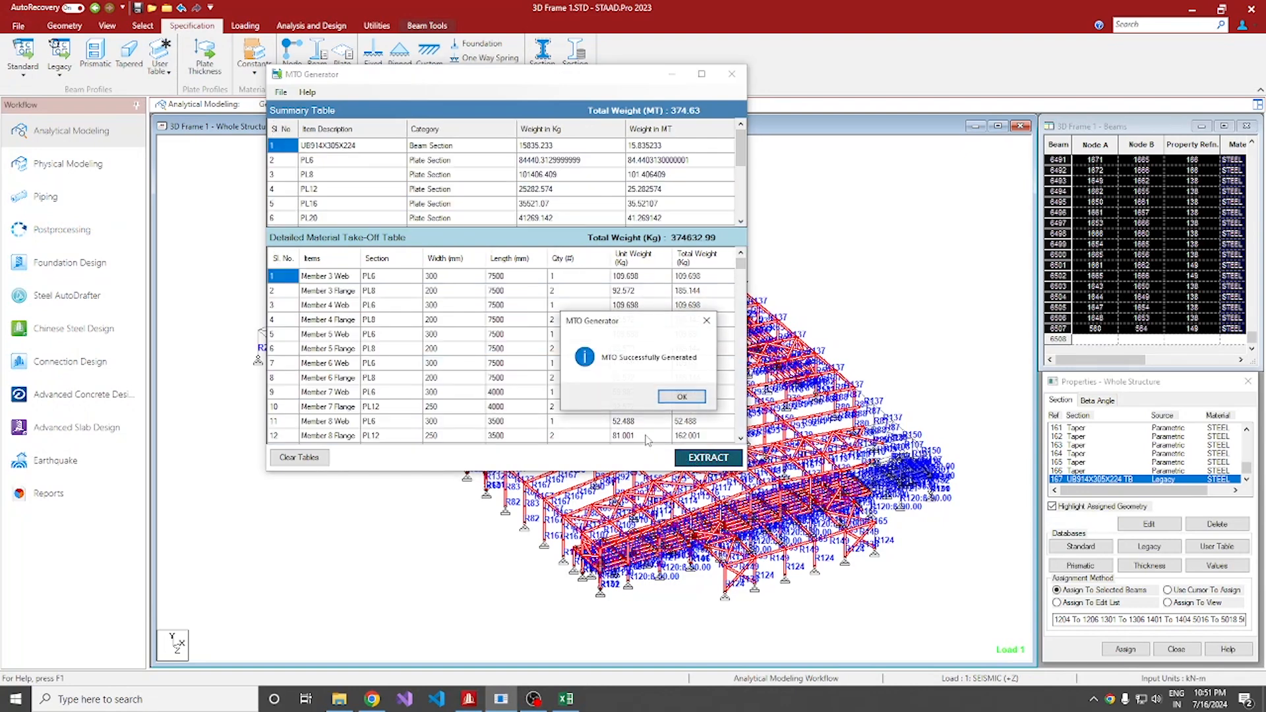
click(681, 398)
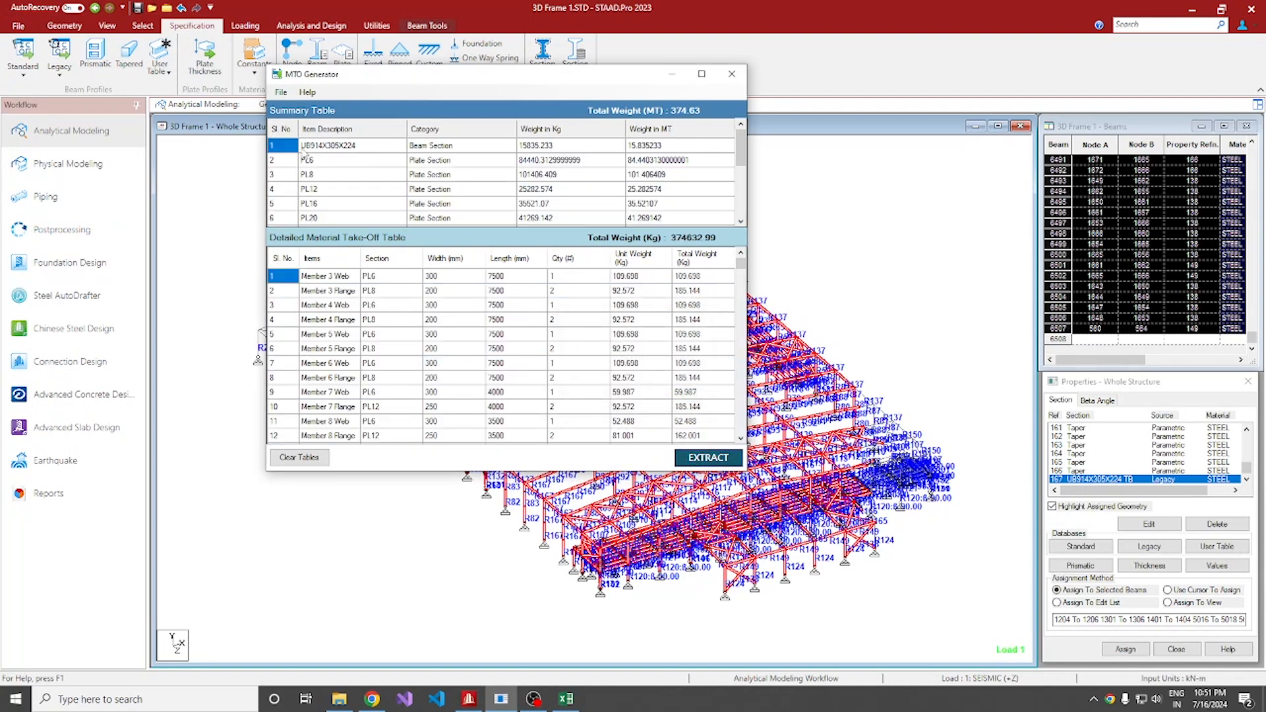
- Review the section items in the Summary Table, marking the PL30 and PL25 rows
scroll(350, 153, down, 5)
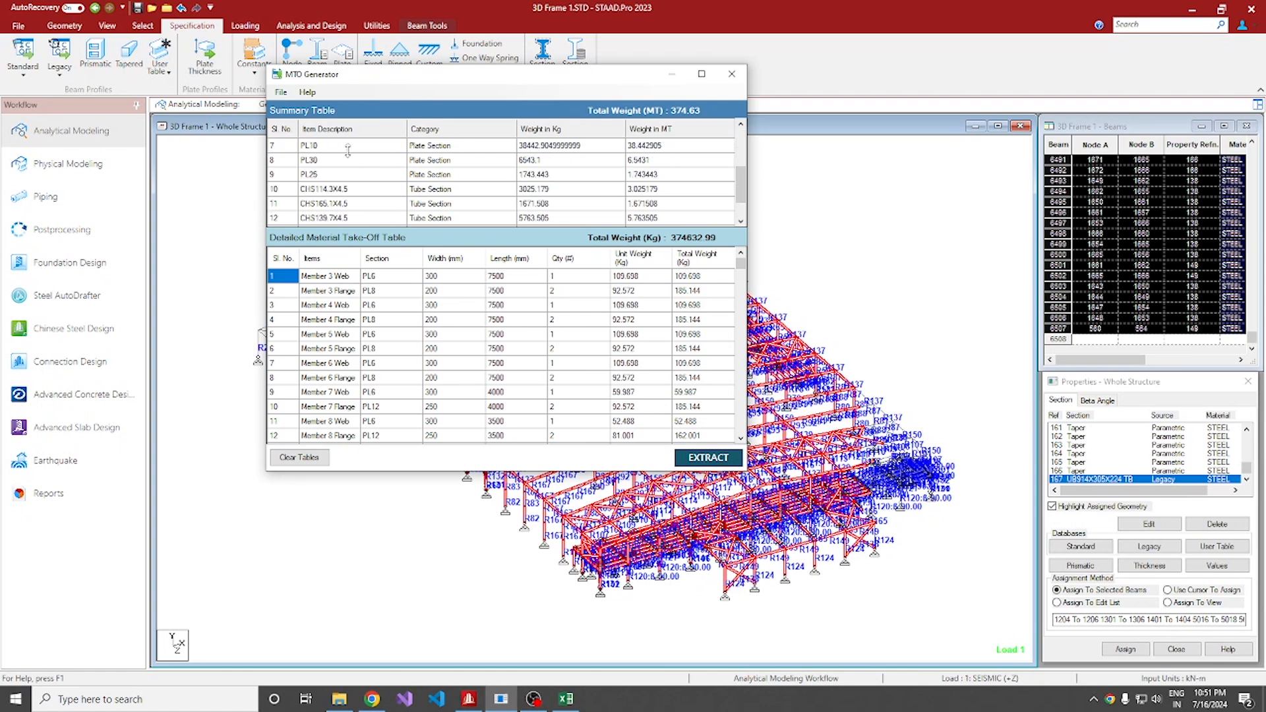
drag(287, 179, 660, 191)
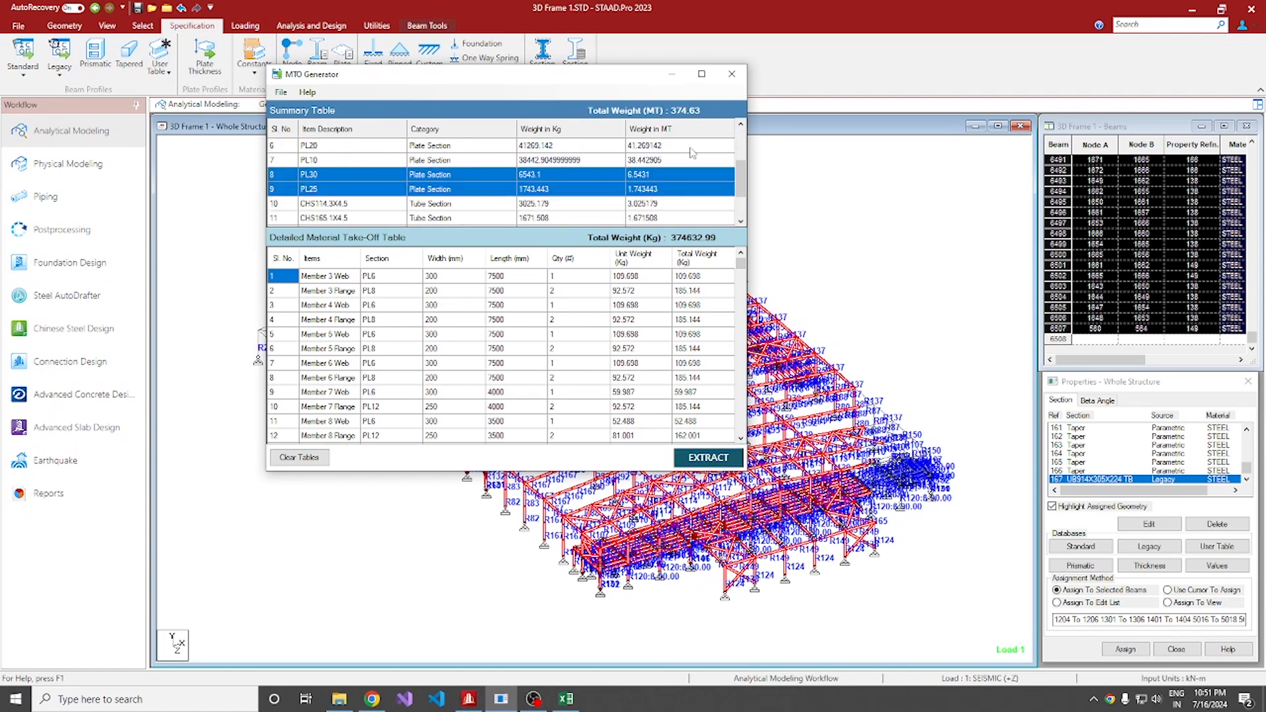
- Extract a fresh material take-off for only the members assigned the UB914X305X224 TB section and mark its beam, PL20 and PL30 summary rows
click(731, 76)
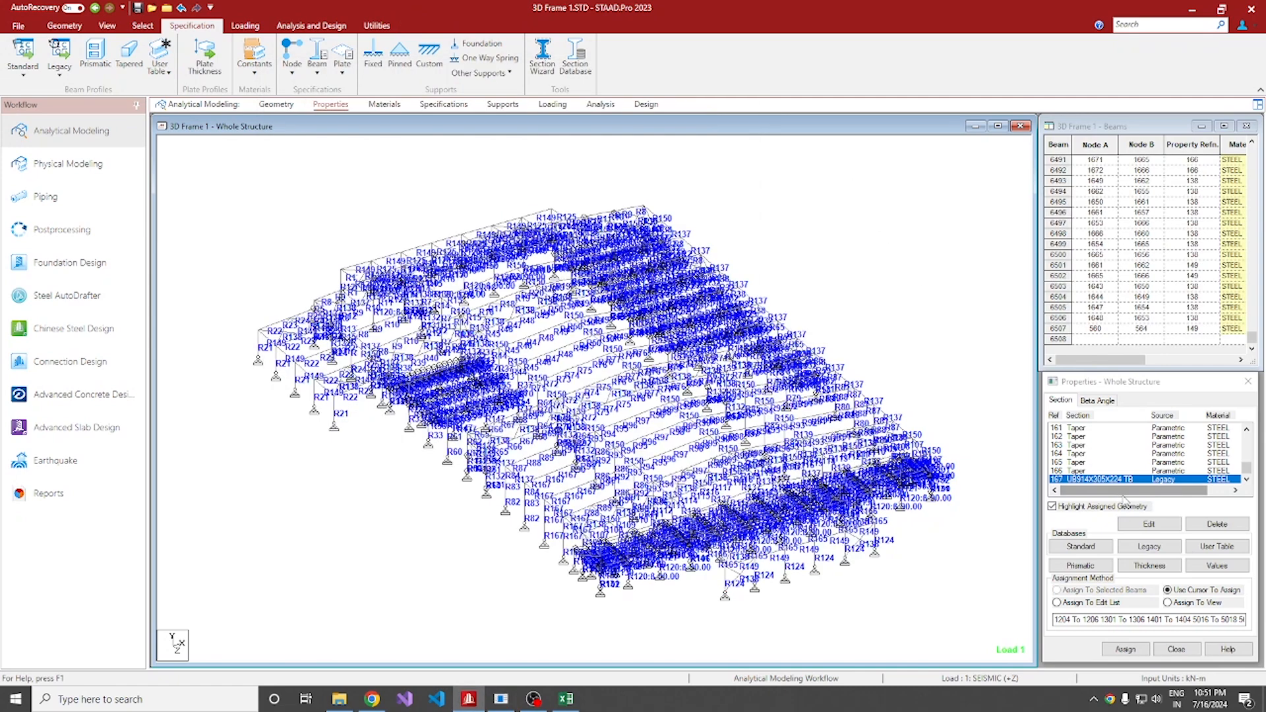
click(1105, 479)
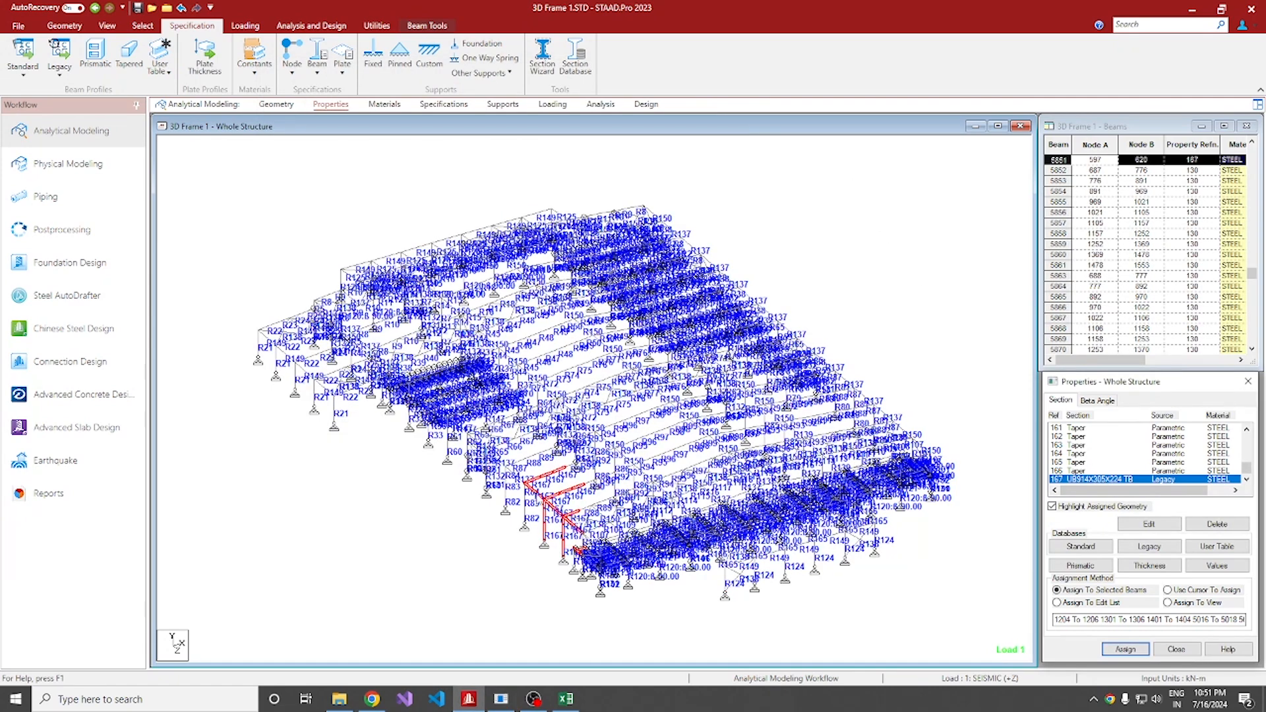
click(520, 697)
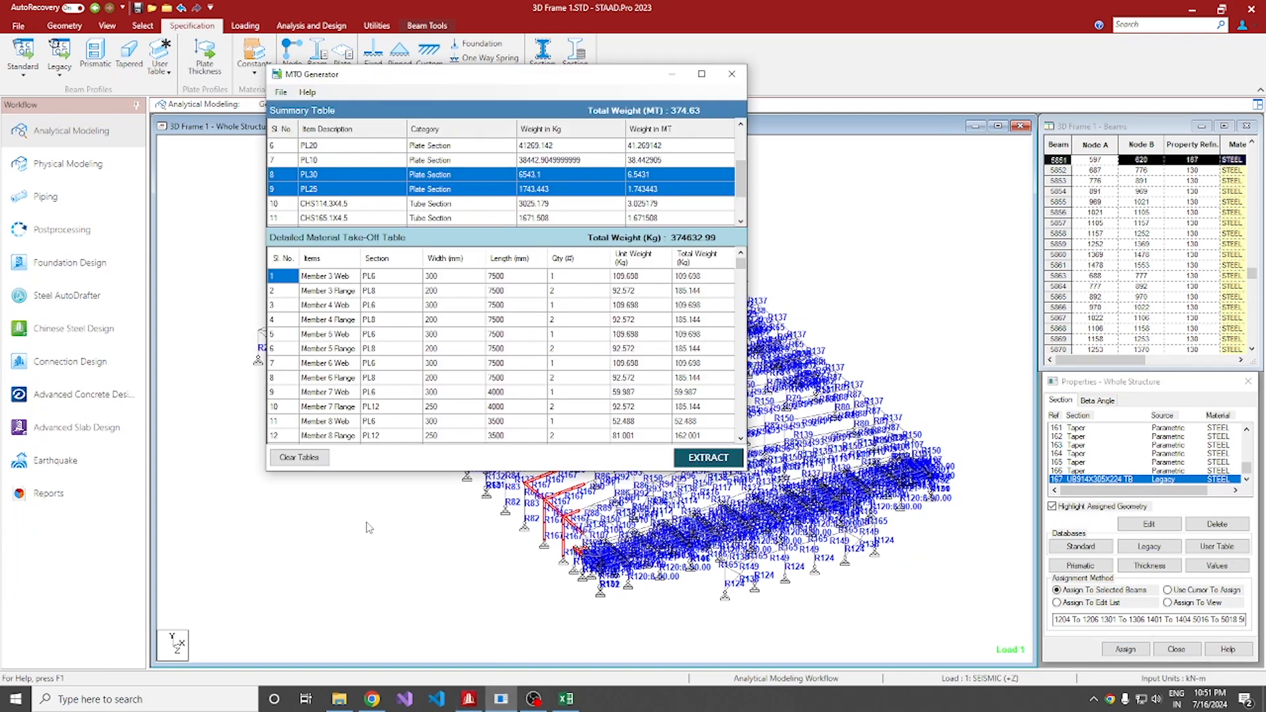
click(299, 457)
click(686, 459)
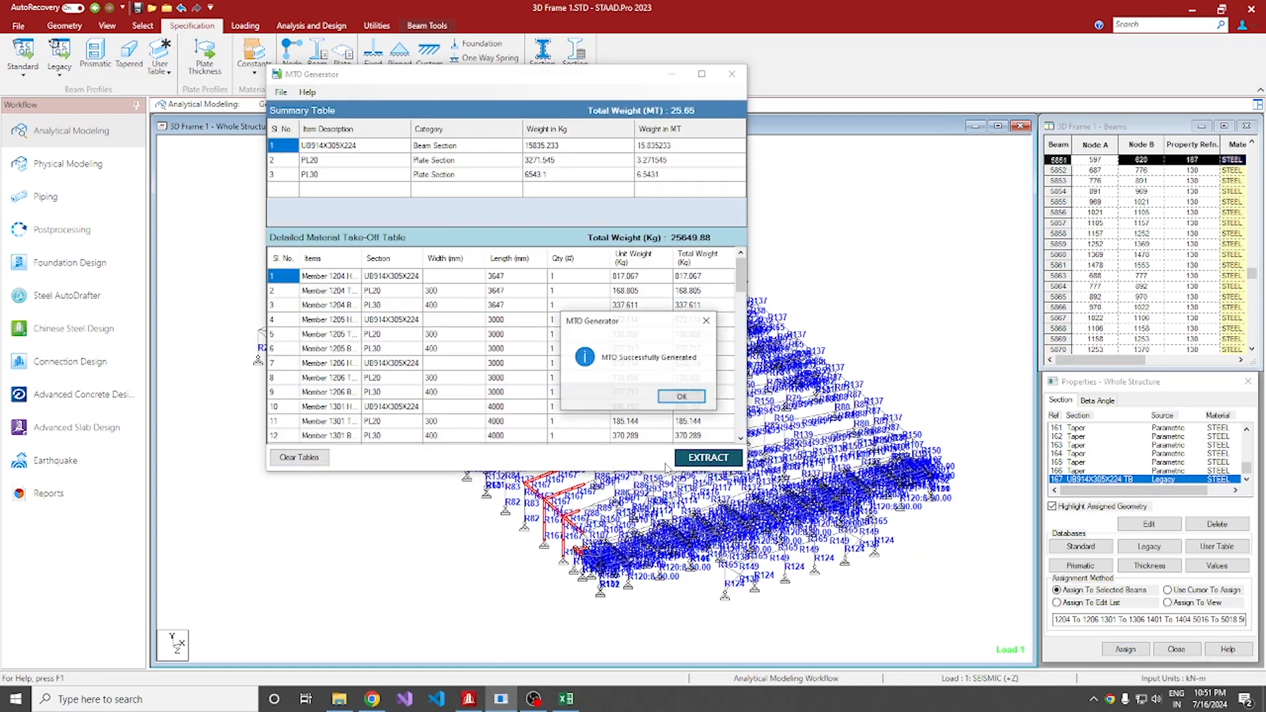
click(680, 397)
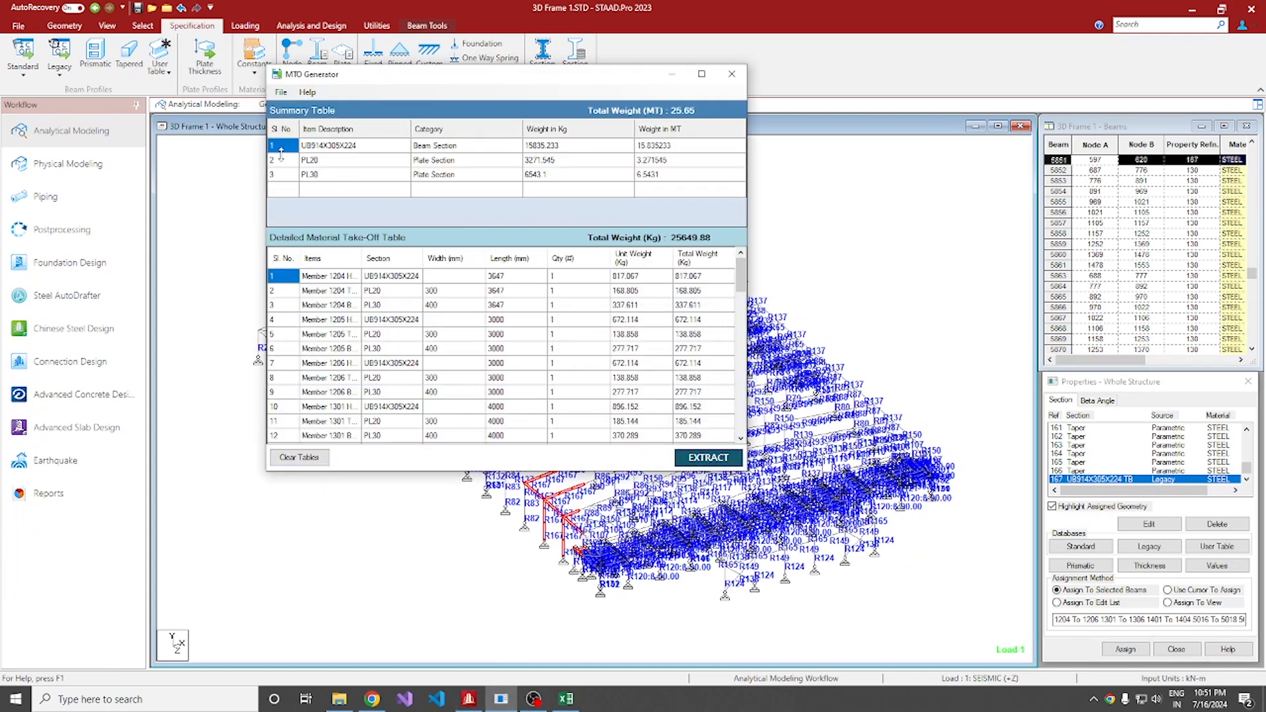
drag(274, 152, 698, 178)
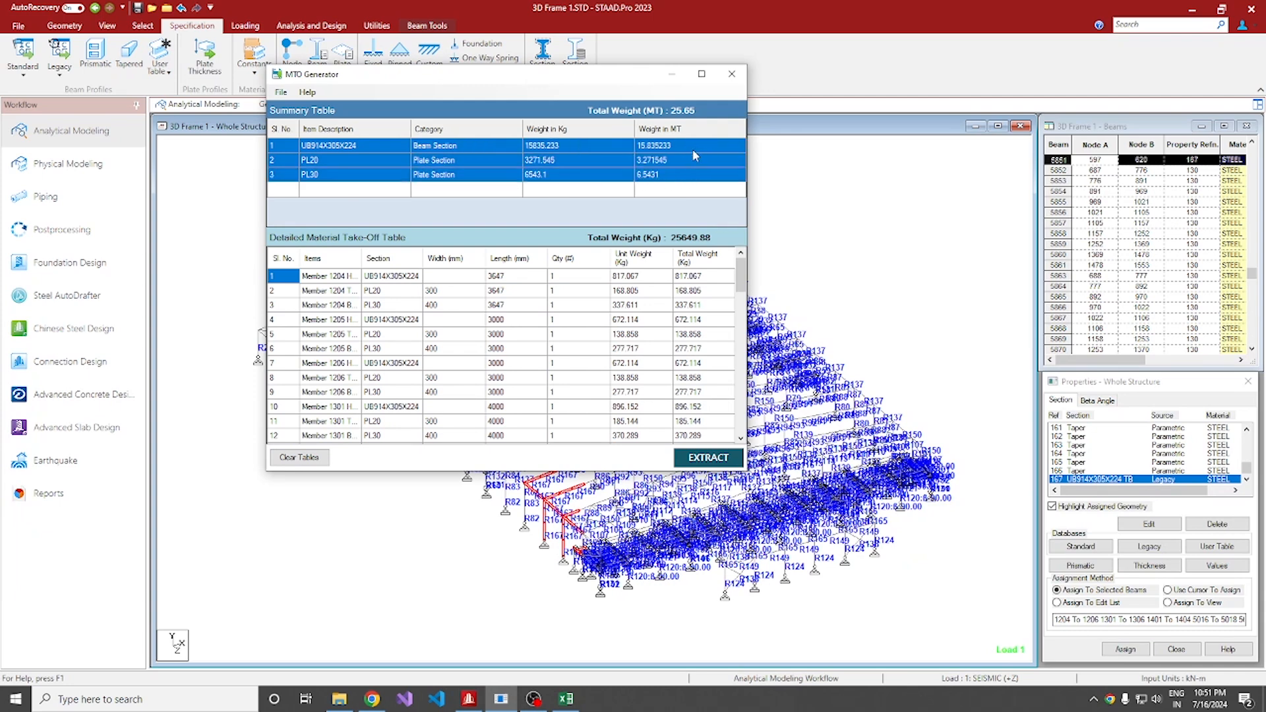
drag(635, 76, 577, 103)
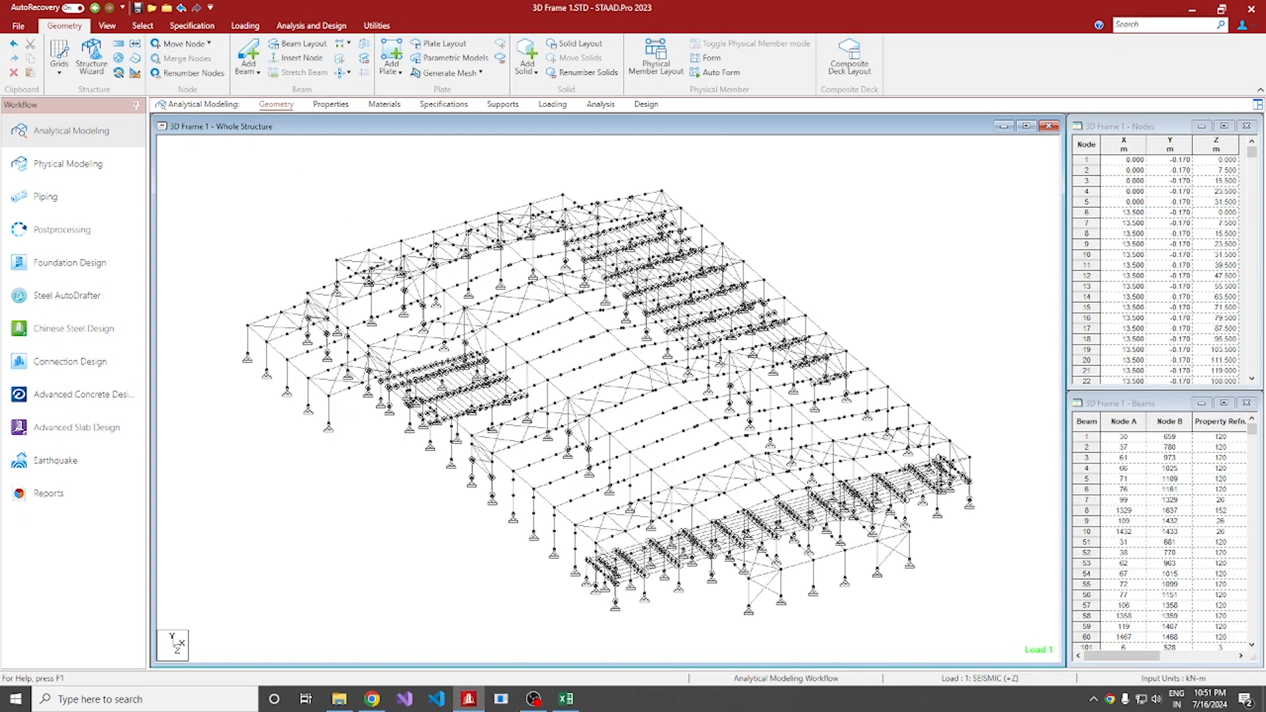
scroll(376, 254, down, 1)
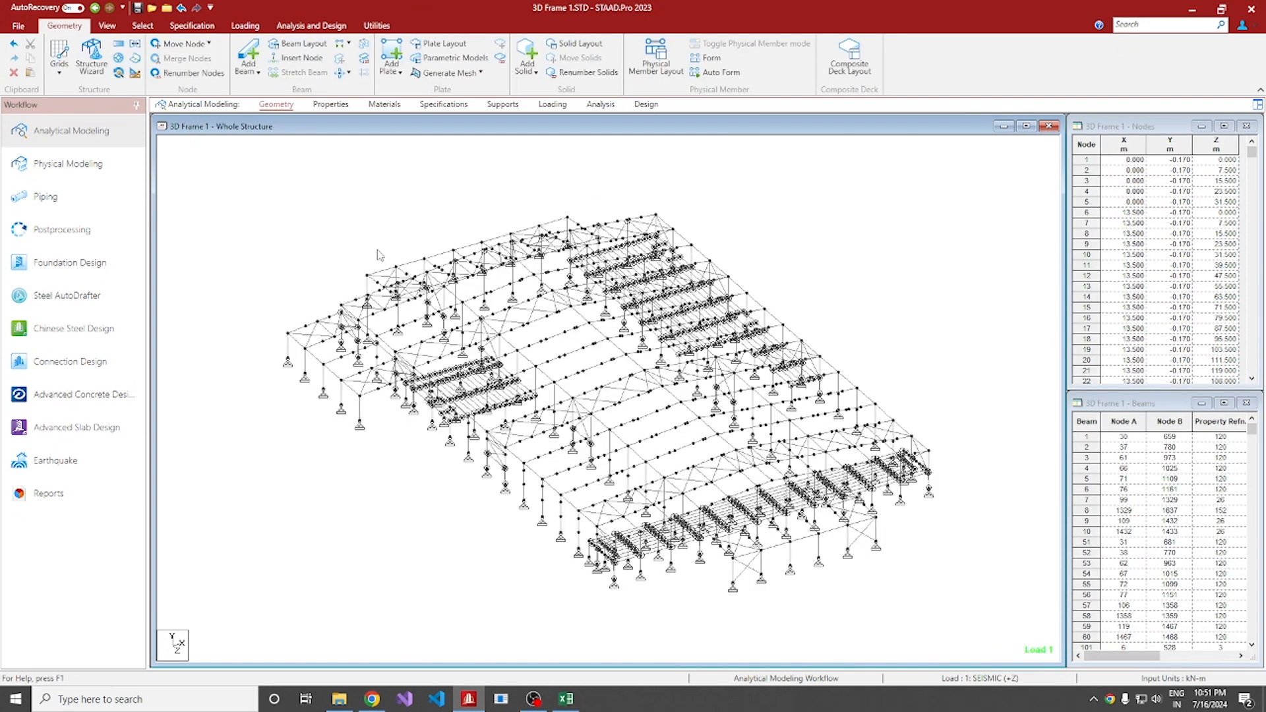